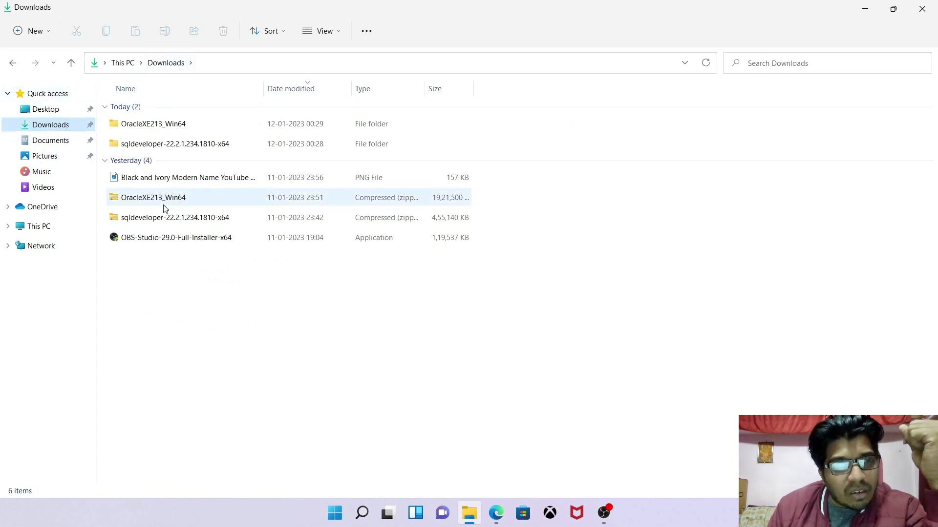
Step: Inspect the sqldeveloper and OracleXE213_Win64 zip archives in Downloads without extracting them
{"action": "left_click", "coordinate": [199, 223]}
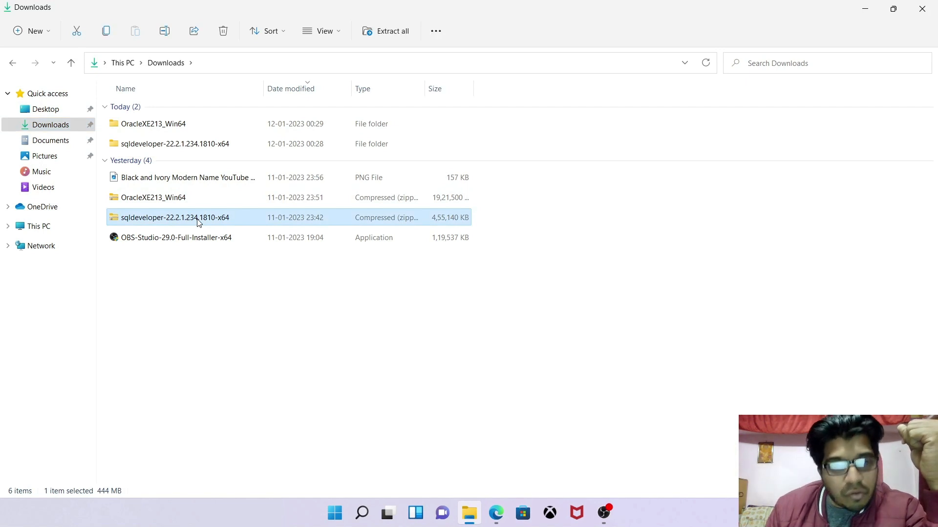
{"action": "right_click", "coordinate": [200, 222]}
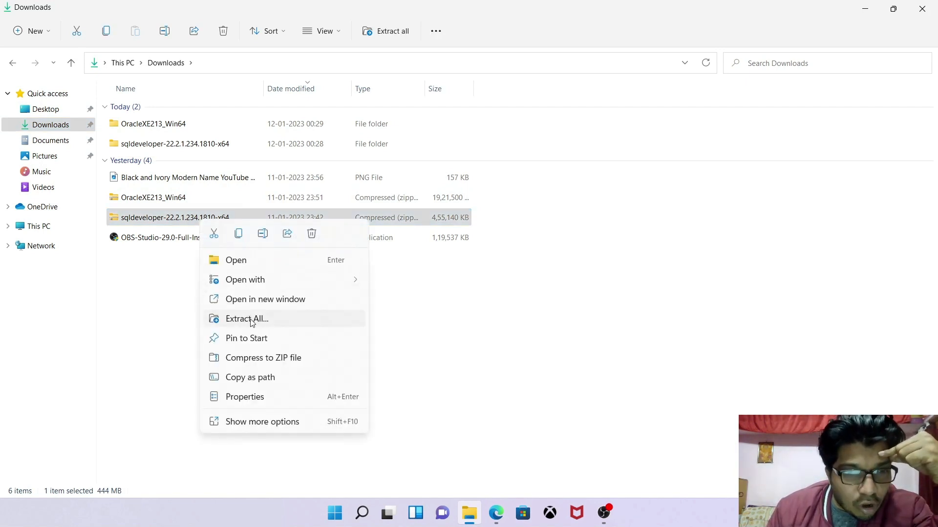
{"action": "left_click", "coordinate": [157, 295]}
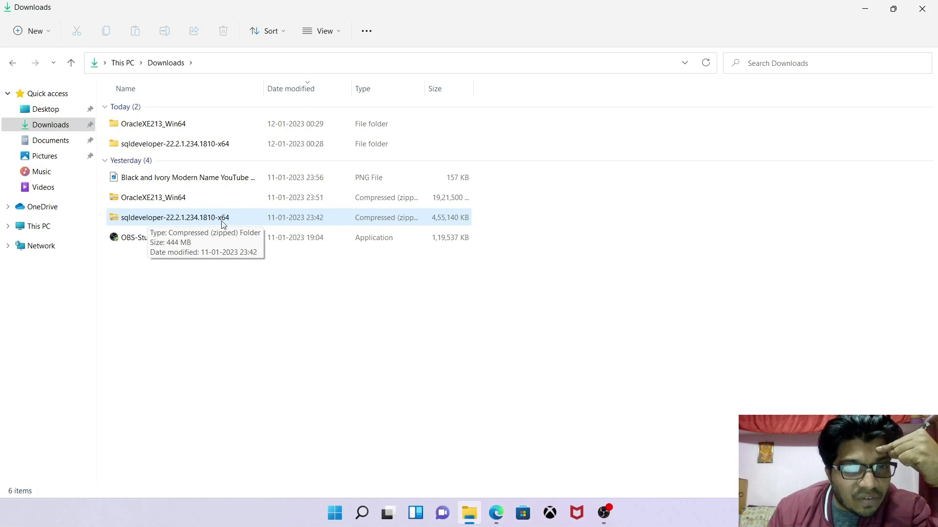
{"action": "left_click", "coordinate": [130, 145]}
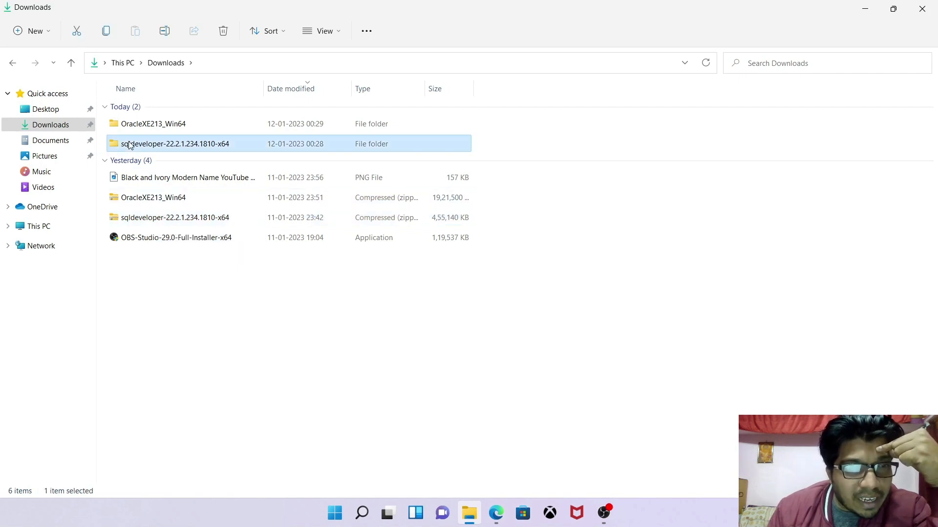
{"action": "left_click", "coordinate": [155, 209]}
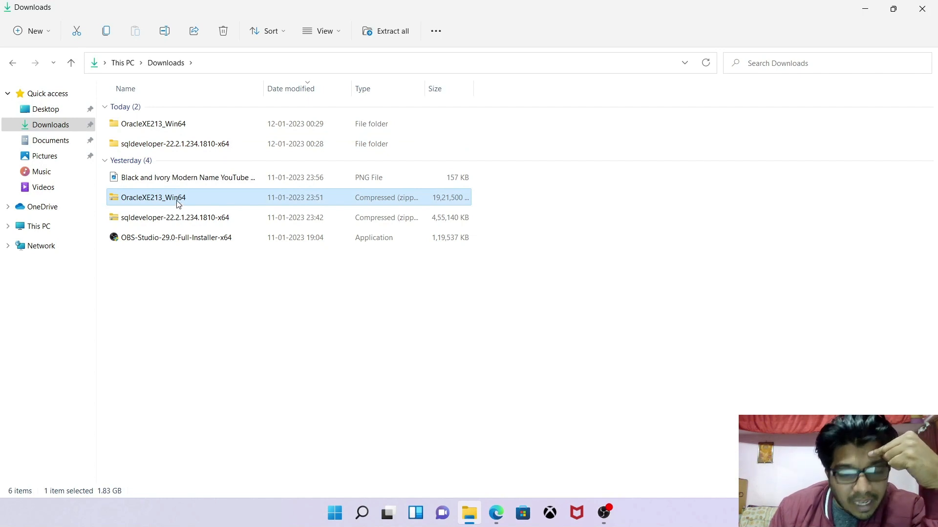
{"action": "right_click", "coordinate": [178, 204]}
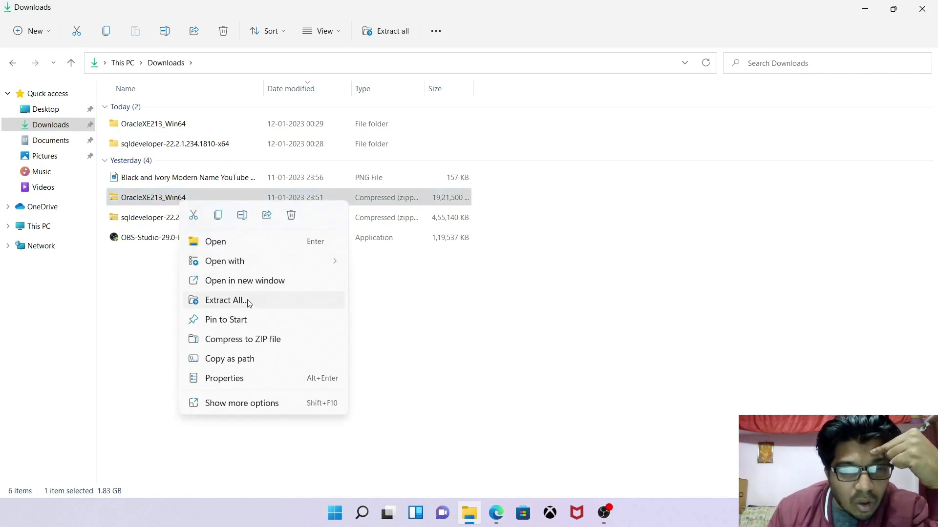
{"action": "left_click", "coordinate": [413, 301]}
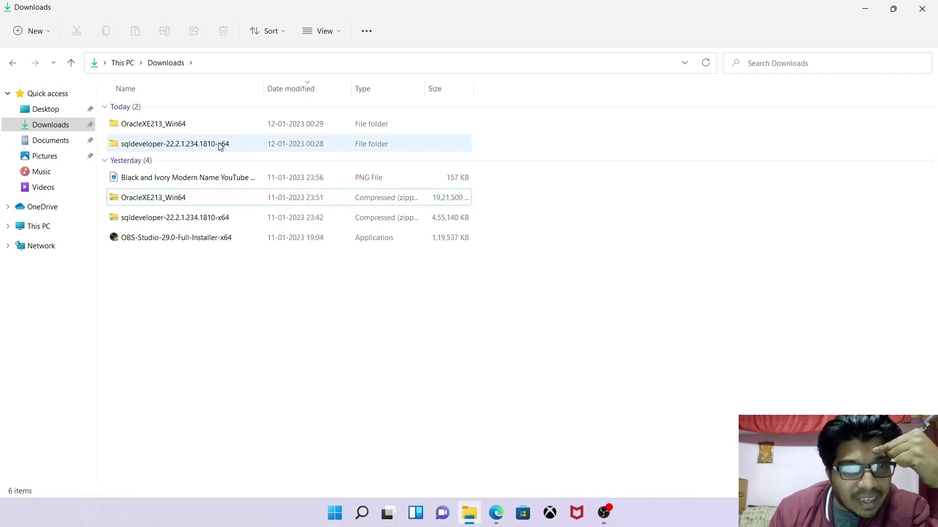
Step: Open the extracted OracleXE213_Win64 folder and browse its file list
{"action": "double_click", "coordinate": [182, 128]}
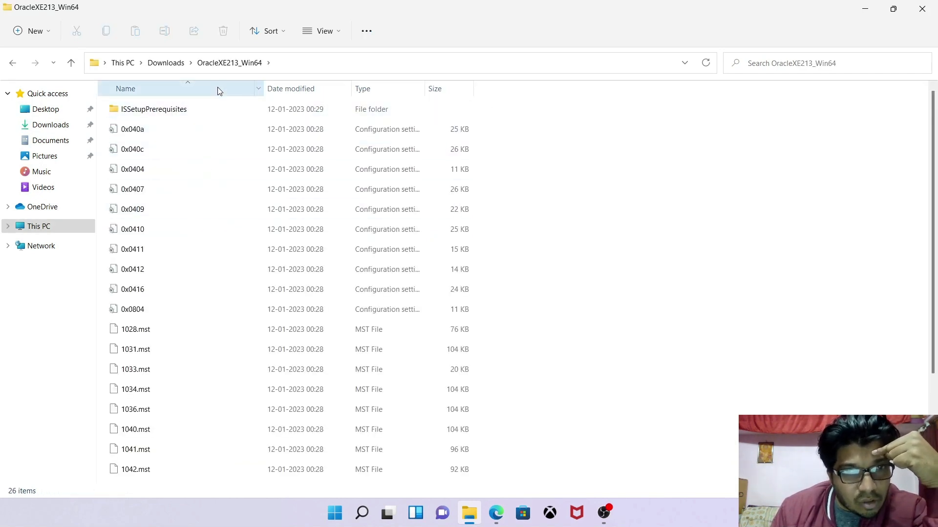
{"action": "left_click", "coordinate": [165, 63]}
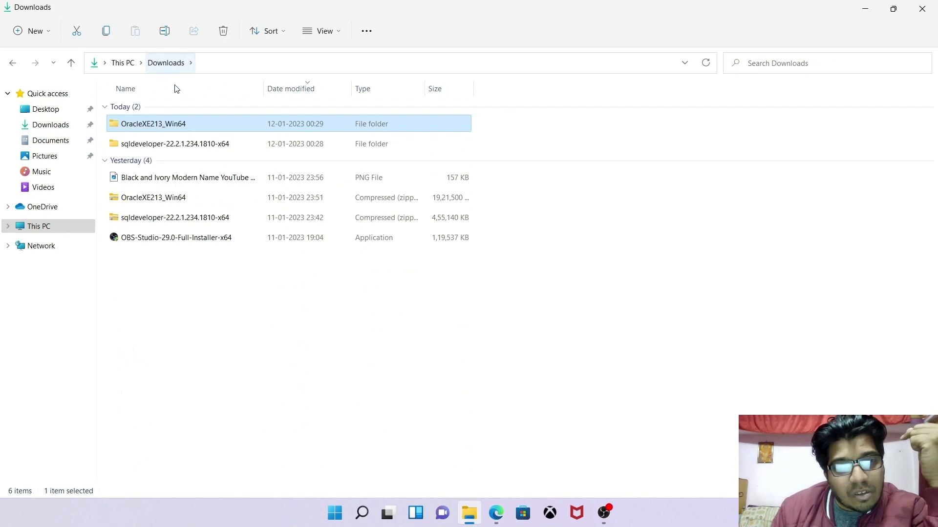
{"action": "double_click", "coordinate": [156, 125]}
{"action": "left_click", "coordinate": [155, 128]}
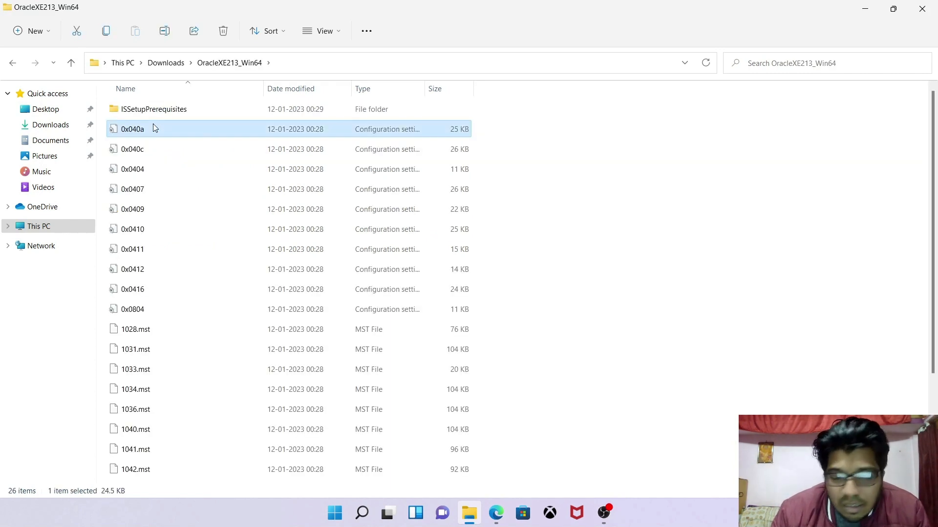
{"action": "key", "text": "Down"}
{"action": "key", "text": "Down"}
{"action": "key", "text": "Down"}
{"action": "key", "text": "Down"}
{"action": "key", "text": "Down"}
{"action": "key", "text": "Down"}
{"action": "key", "text": "Down"}
{"action": "key", "text": "Down"}
{"action": "key", "text": "Down"}
{"action": "key", "text": "Down"}
{"action": "key", "text": "Down"}
{"action": "key", "text": "Down"}
{"action": "key", "text": "Down"}
{"action": "key", "text": "Down"}
{"action": "key", "text": "Down"}
{"action": "key", "text": "Down"}
{"action": "key", "text": "Down"}
{"action": "key", "text": "Down"}
{"action": "key", "text": "Down"}
{"action": "key", "text": "Down"}
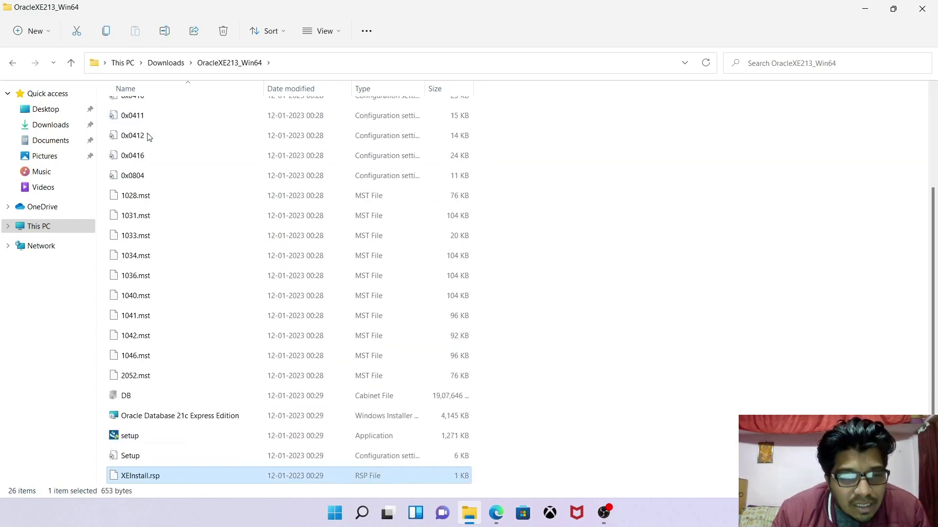
Step: Select the setup application and bring up its context menu
{"action": "left_click", "coordinate": [130, 438]}
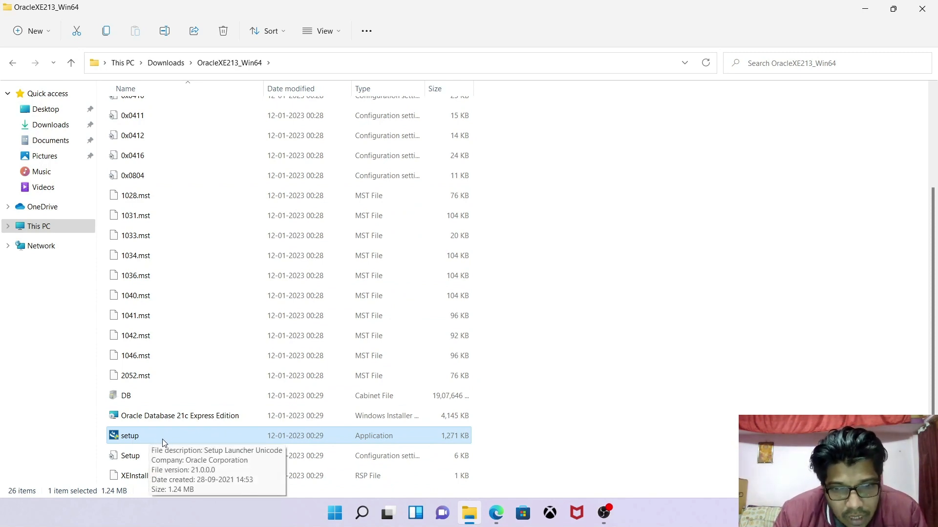
{"action": "right_click", "coordinate": [142, 436]}
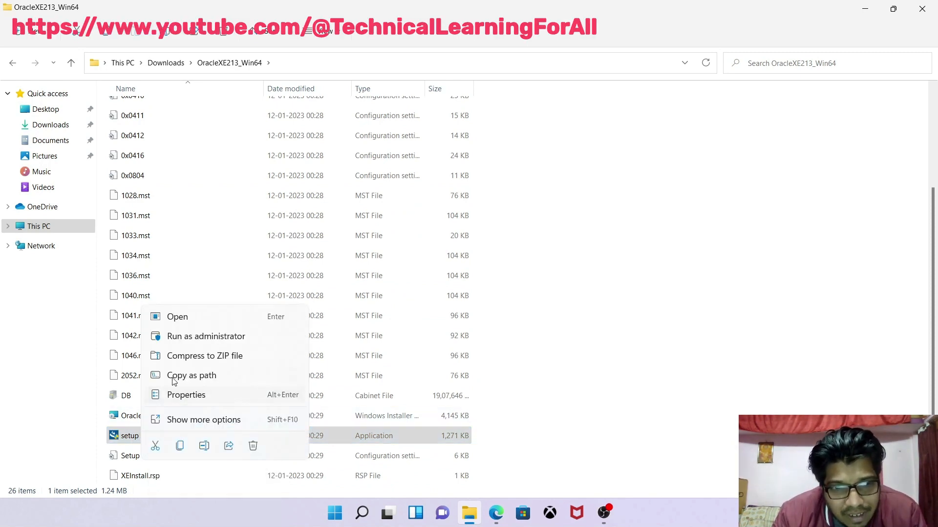
{"action": "left_click", "coordinate": [129, 436]}
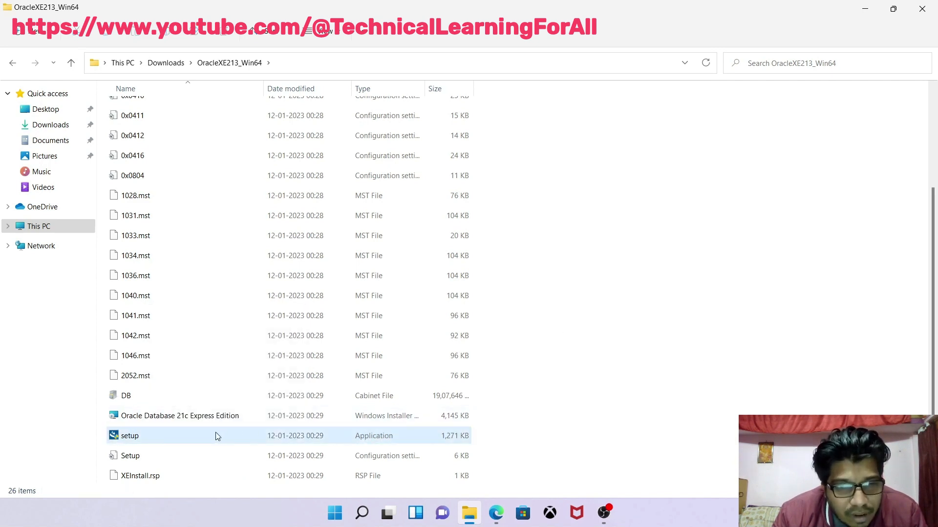
{"action": "right_click", "coordinate": [164, 434]}
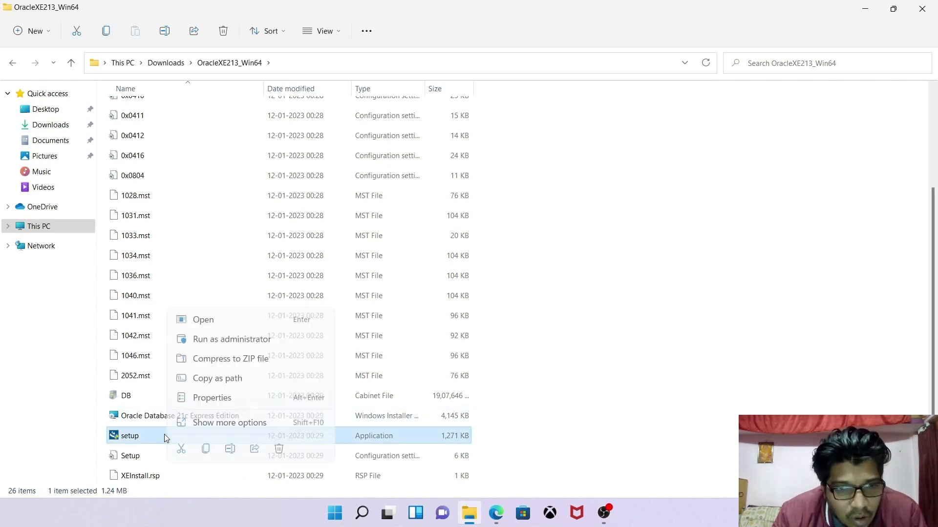
Step: Run setup as administrator, then minimize File Explorer and refresh the desktop twice
{"action": "left_click", "coordinate": [207, 341]}
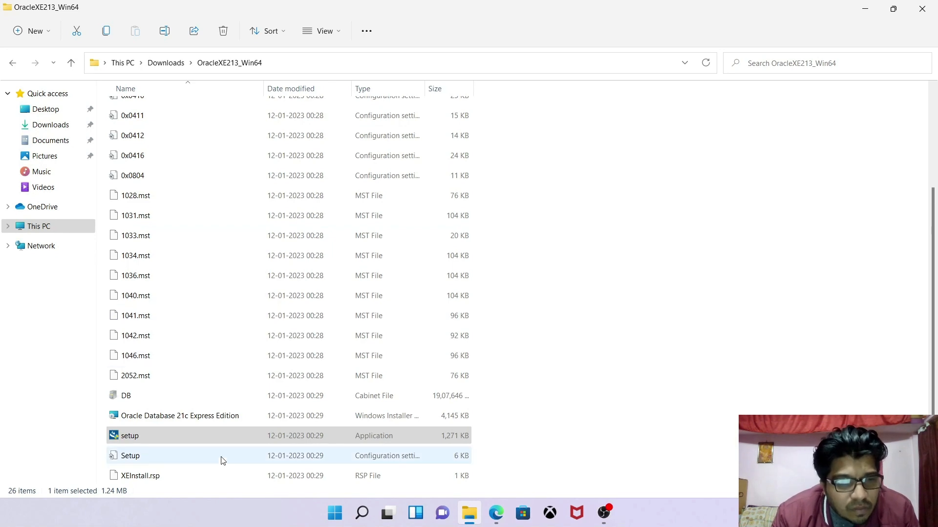
{"action": "left_click", "coordinate": [472, 513]}
{"action": "left_click", "coordinate": [472, 512]}
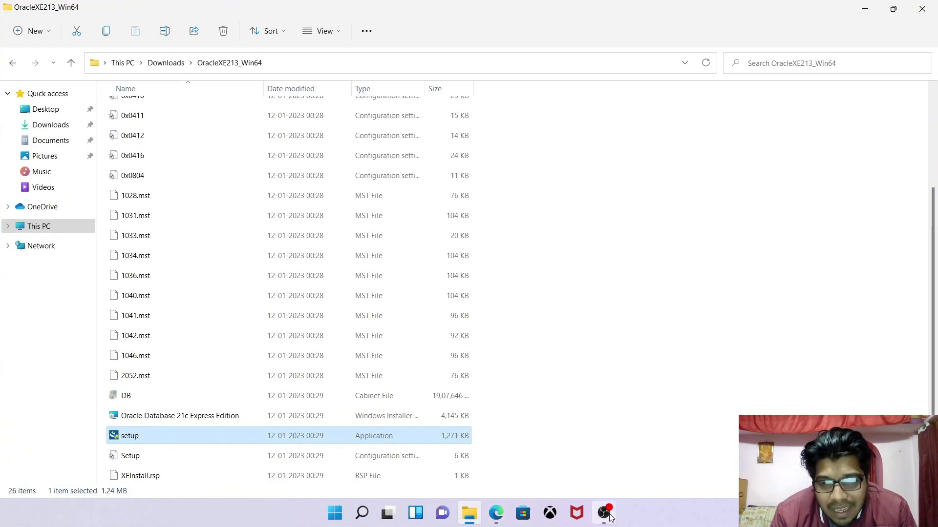
{"action": "left_click", "coordinate": [471, 512]}
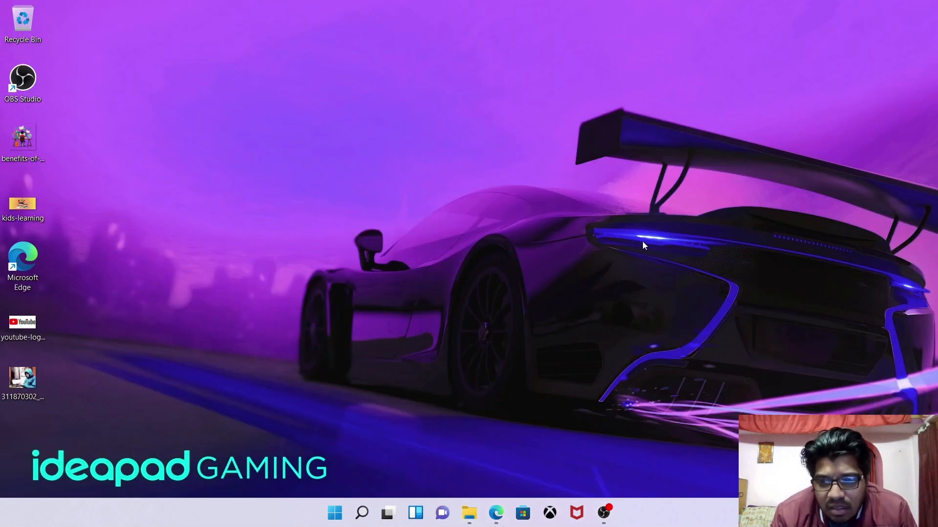
{"action": "right_click", "coordinate": [643, 241]}
{"action": "left_click", "coordinate": [674, 295]}
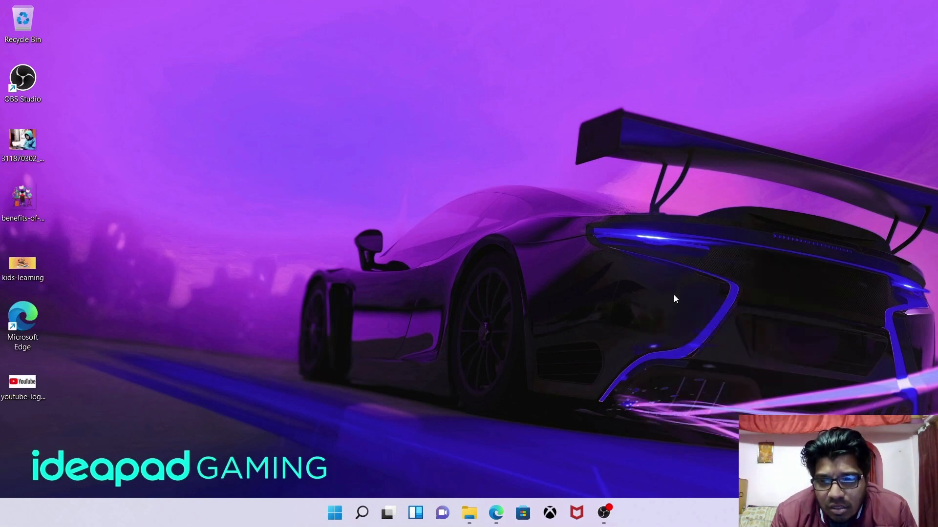
{"action": "right_click", "coordinate": [674, 297]}
{"action": "left_click", "coordinate": [719, 193]}
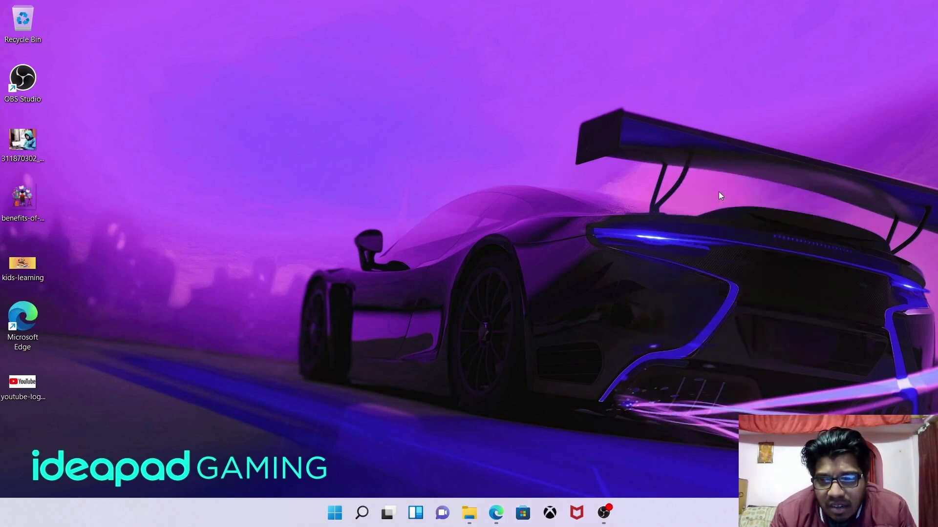
Step: Relaunch setup as administrator from the OracleXE213_Win64 folder and minimize File Explorer to reveal the installer
{"action": "left_click", "coordinate": [471, 515]}
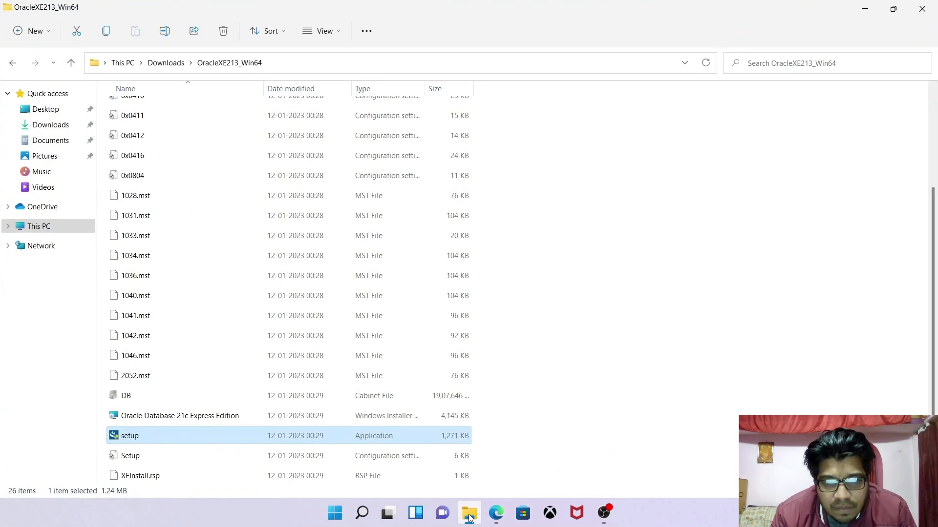
{"action": "right_click", "coordinate": [185, 439]}
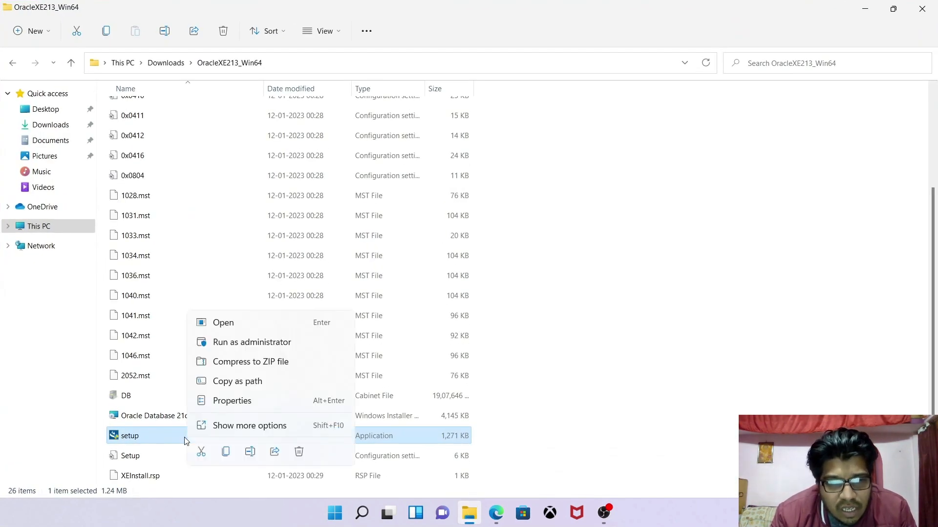
{"action": "left_click", "coordinate": [240, 343]}
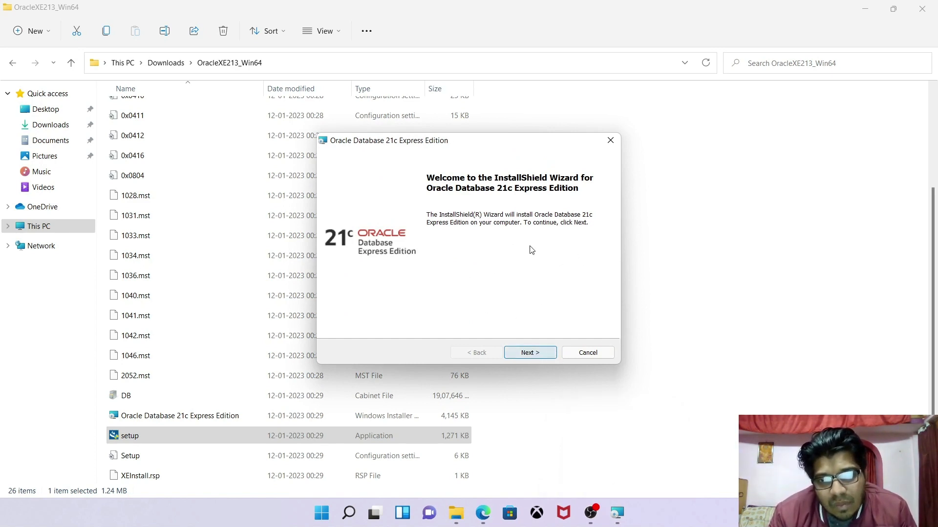
{"action": "left_click", "coordinate": [864, 8]}
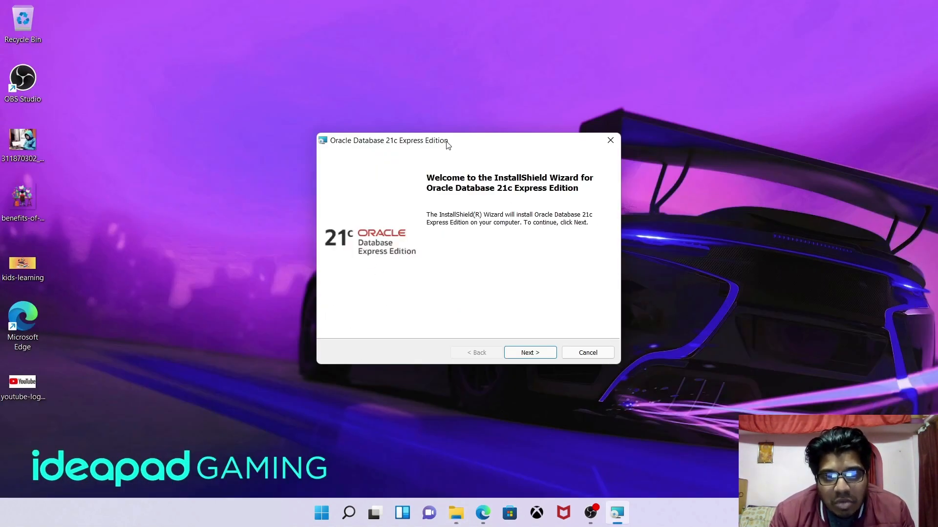
Step: Accept the license terms and keep the default product\21c destination folder
{"action": "left_click_drag", "start_coordinate": [447, 143], "coordinate": [539, 128]}
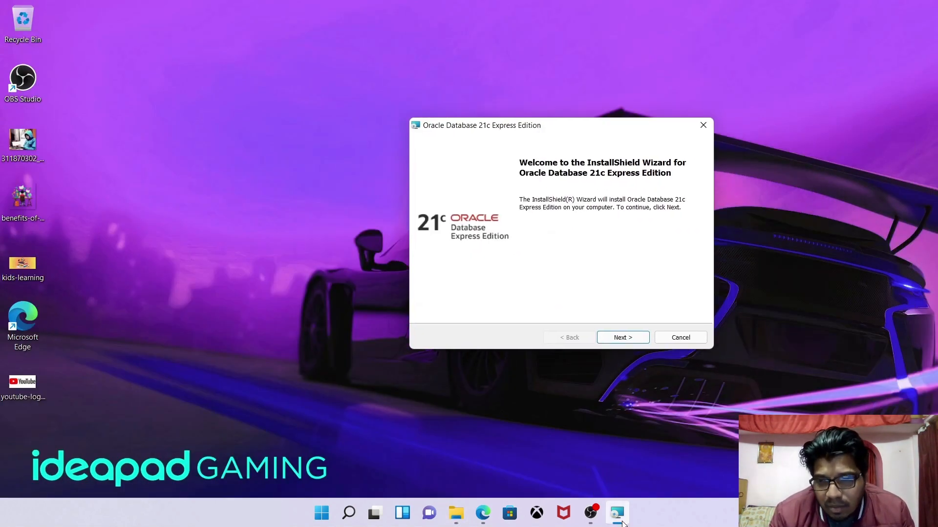
{"action": "mouse_move", "coordinate": [620, 521]}
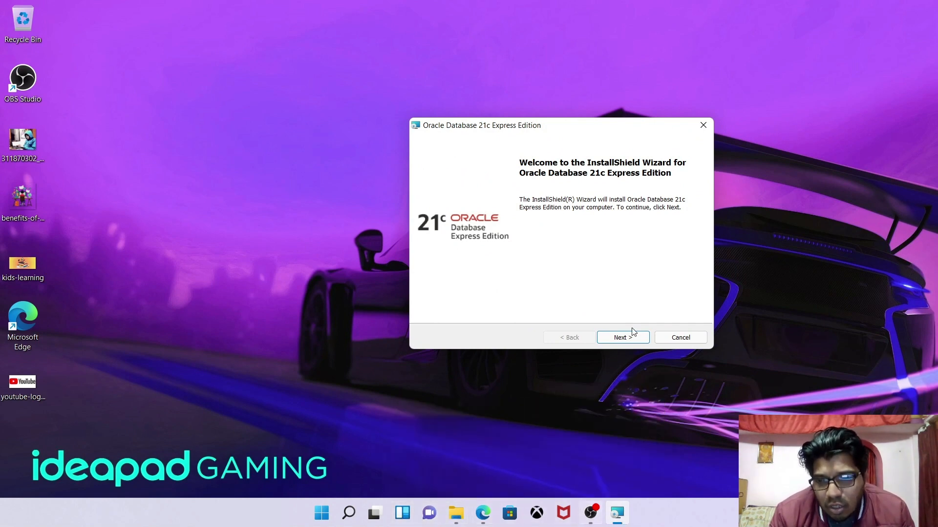
{"action": "left_click_drag", "start_coordinate": [541, 128], "coordinate": [408, 119]}
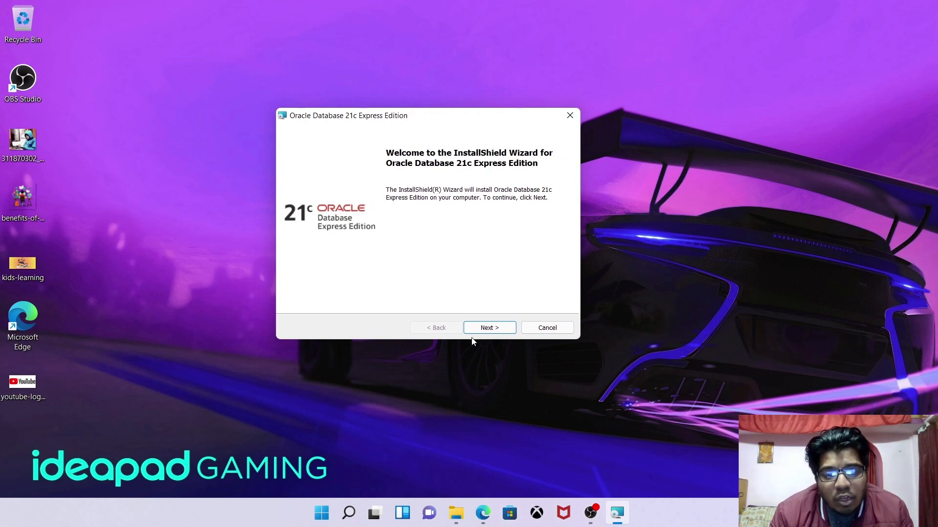
{"action": "left_click", "coordinate": [489, 328]}
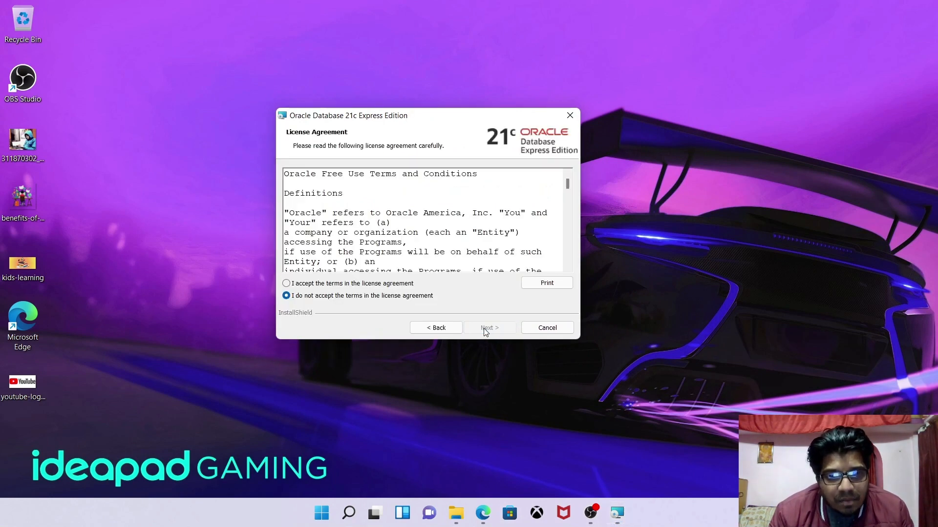
{"action": "left_click", "coordinate": [299, 283]}
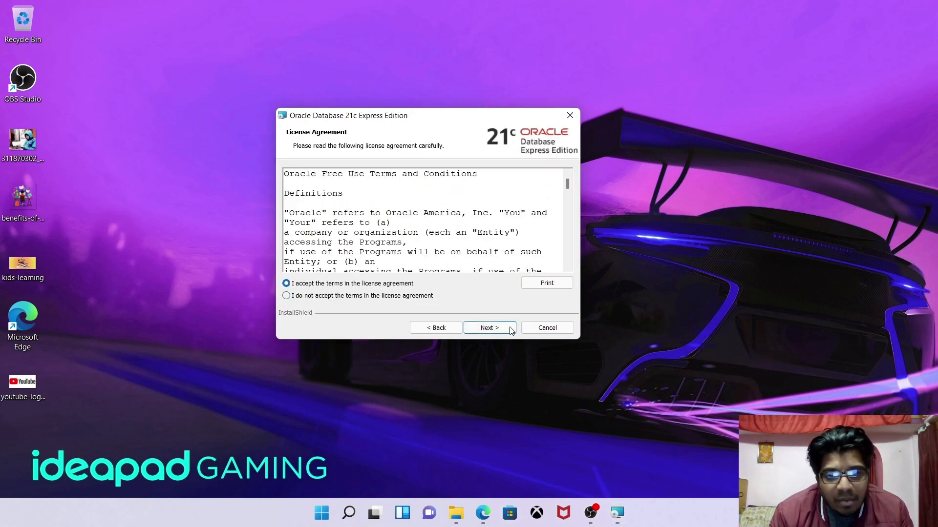
{"action": "left_click", "coordinate": [494, 329]}
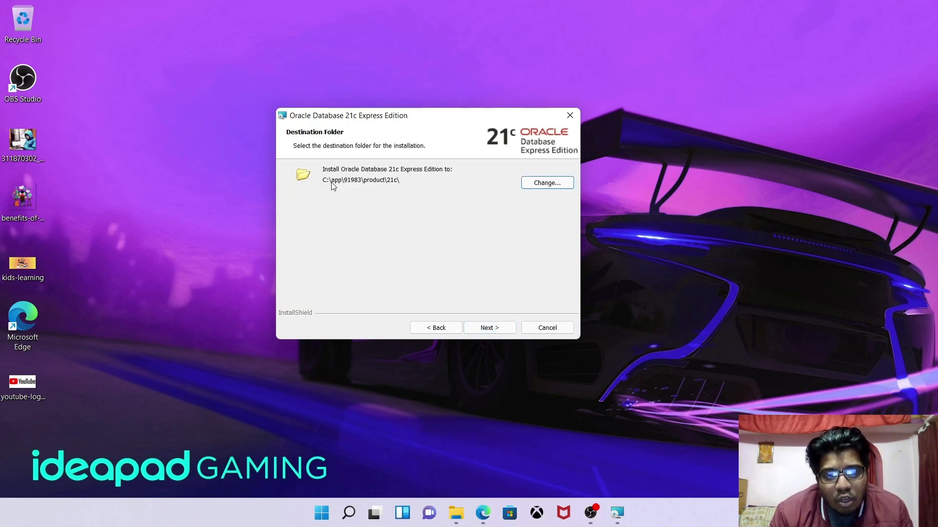
{"action": "left_click", "coordinate": [489, 328]}
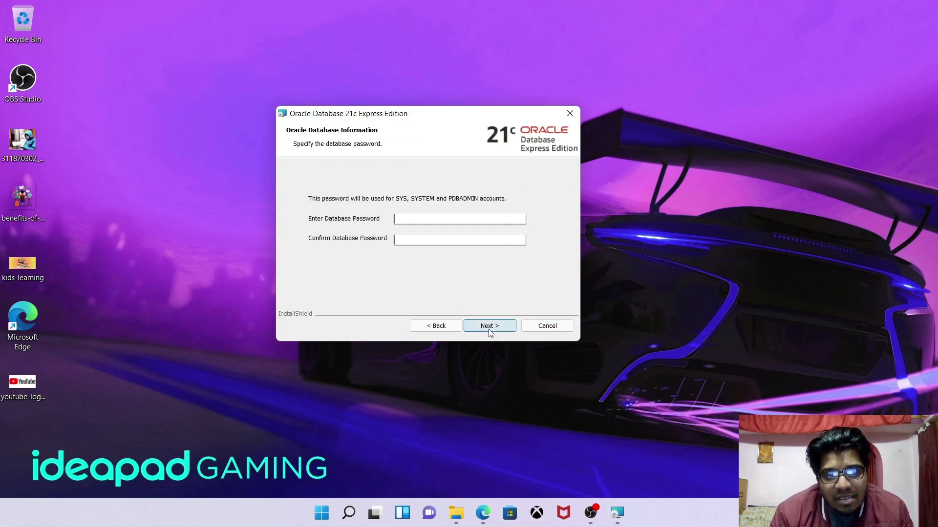
Step: Enter and confirm the SYS/SYSTEM/PDBADMIN database password, then continue to the Summary page
{"action": "left_click", "coordinate": [418, 218]}
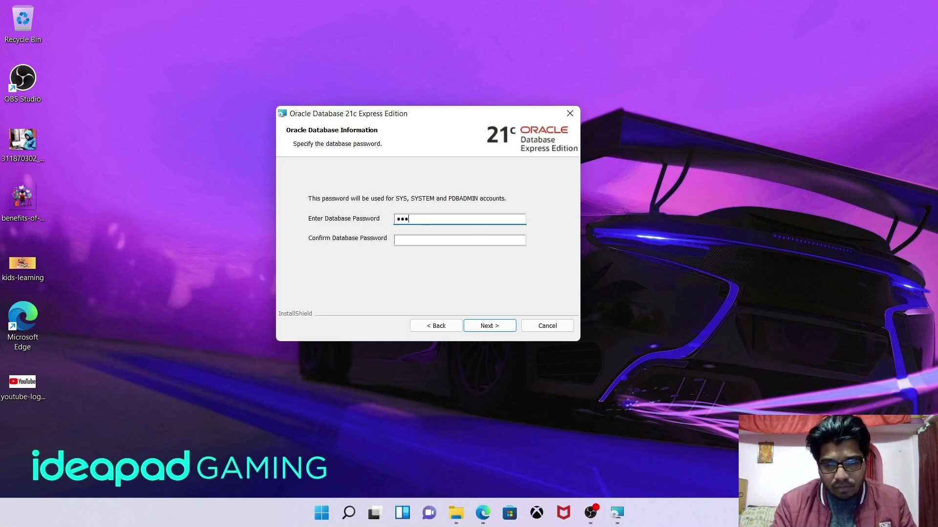
{"action": "left_click", "coordinate": [418, 241]}
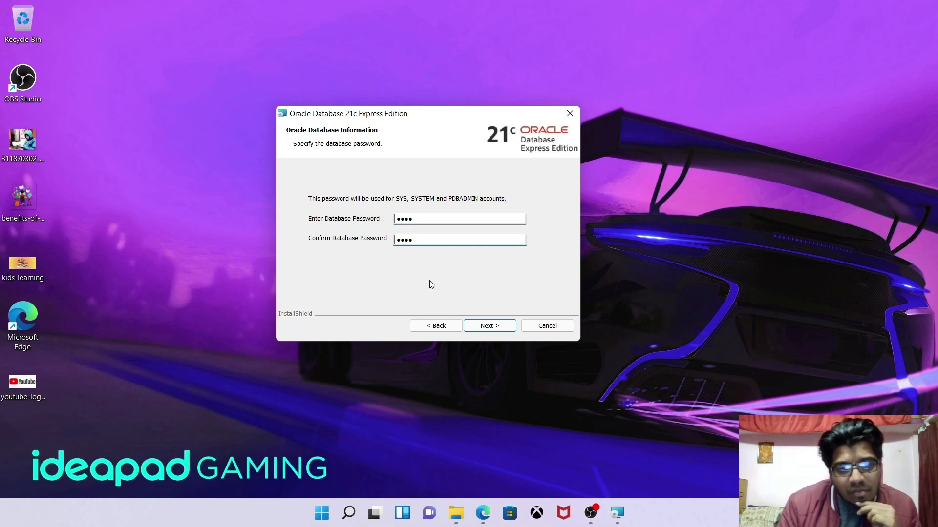
{"action": "left_click", "coordinate": [485, 324]}
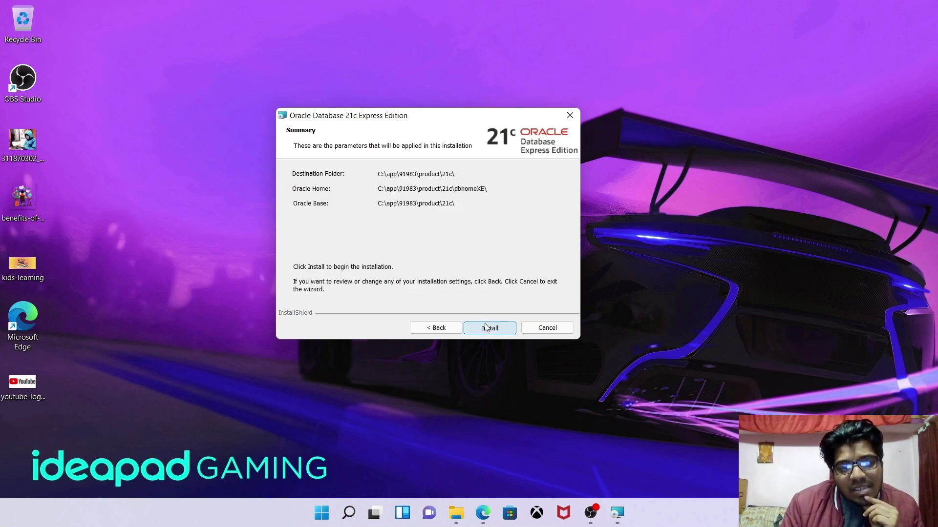
Step: Start the installation and let it reach 30% while components configure
{"action": "left_click", "coordinate": [495, 329]}
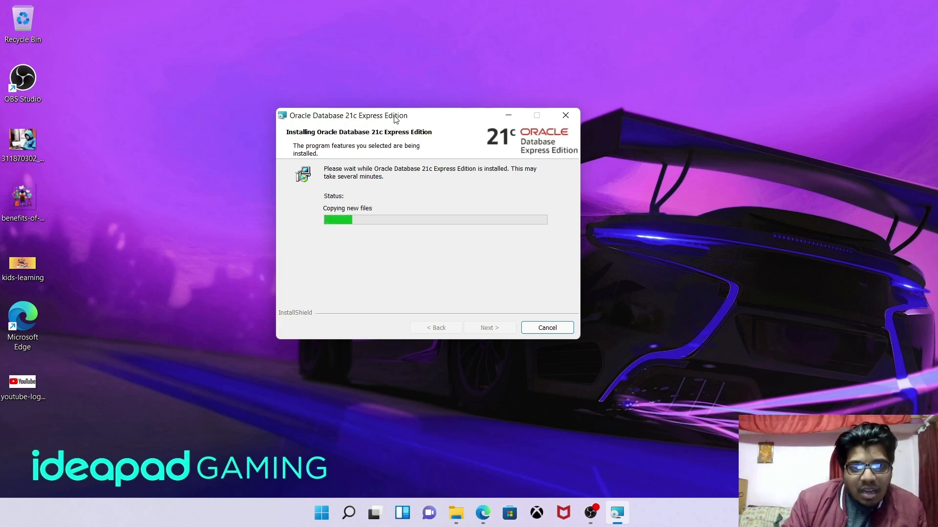
{"action": "left_click_drag", "start_coordinate": [396, 120], "coordinate": [440, 68]}
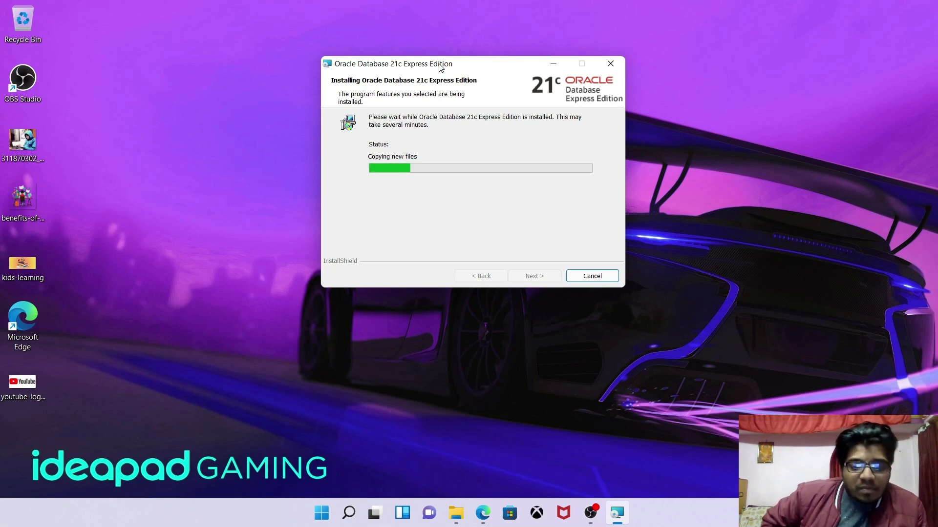
{"action": "left_click_drag", "start_coordinate": [440, 67], "coordinate": [412, 58]}
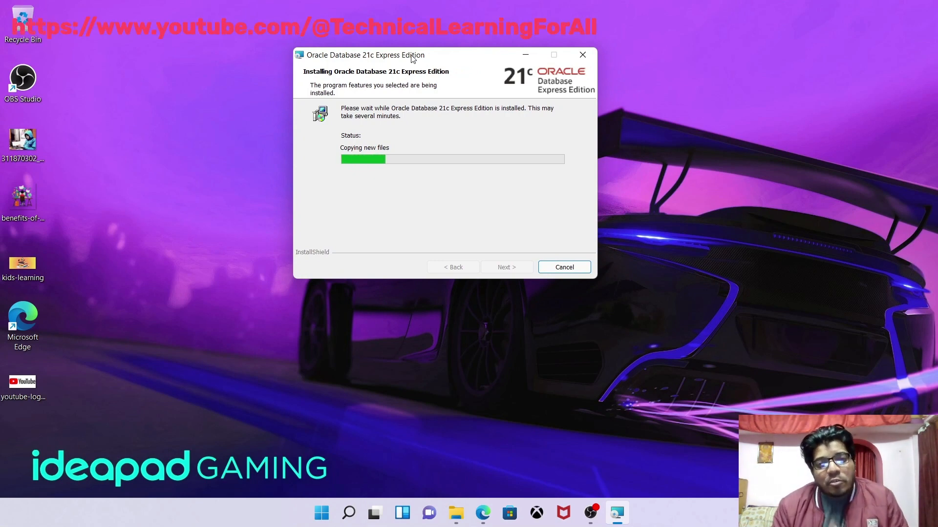
{"action": "left_click_drag", "start_coordinate": [411, 55], "coordinate": [441, 82]}
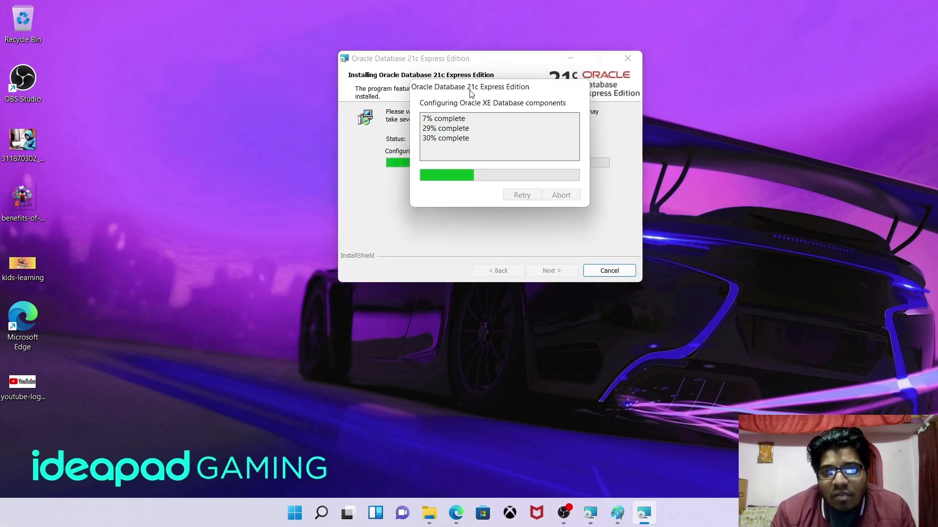
{"action": "left_click_drag", "start_coordinate": [469, 88], "coordinate": [541, 130]}
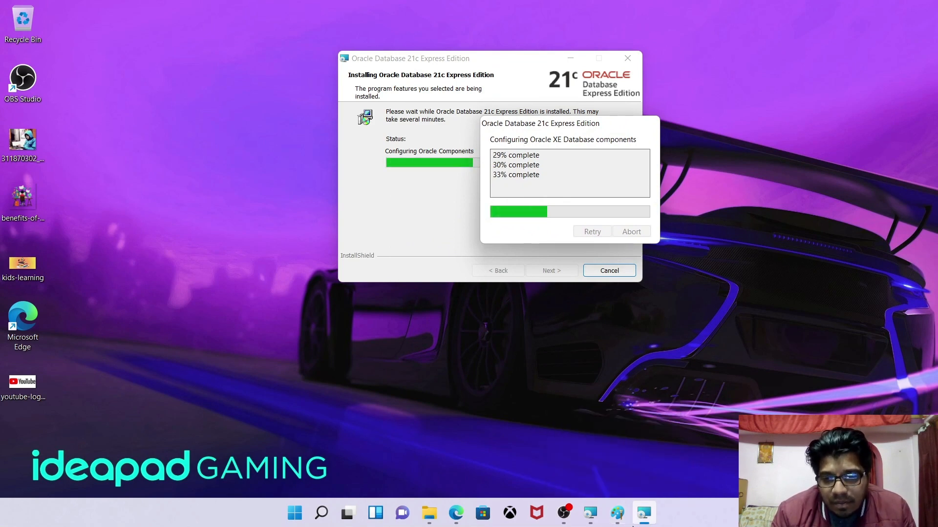
{"action": "left_click", "coordinate": [645, 524]}
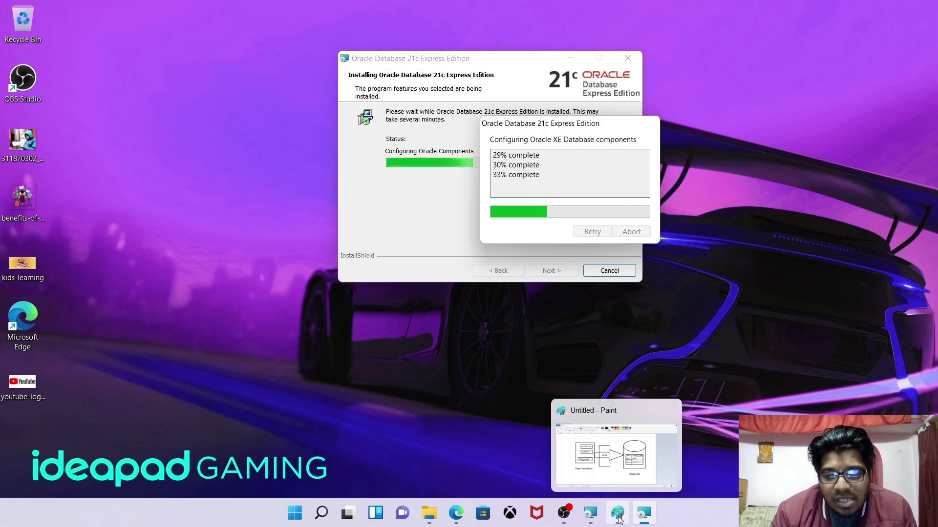
{"action": "mouse_move", "coordinate": [560, 500]}
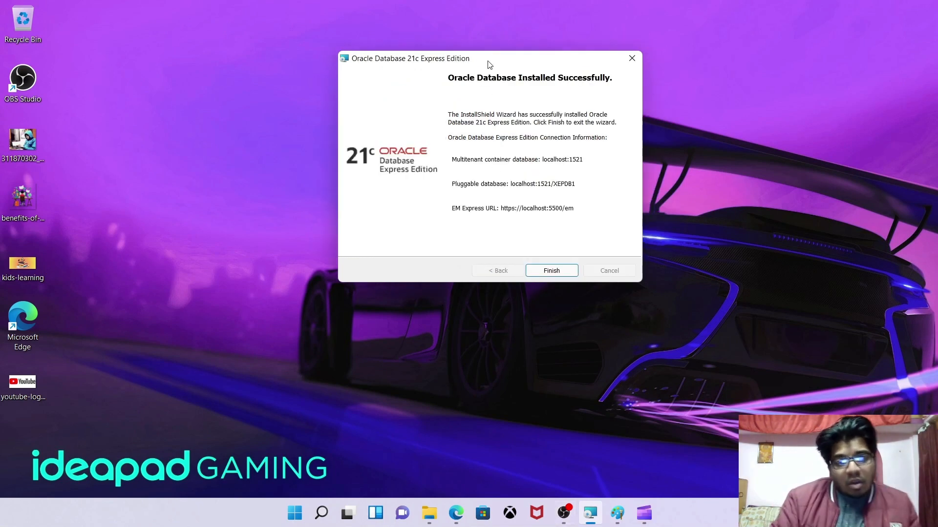
{"action": "left_click_drag", "start_coordinate": [490, 65], "coordinate": [456, 70]}
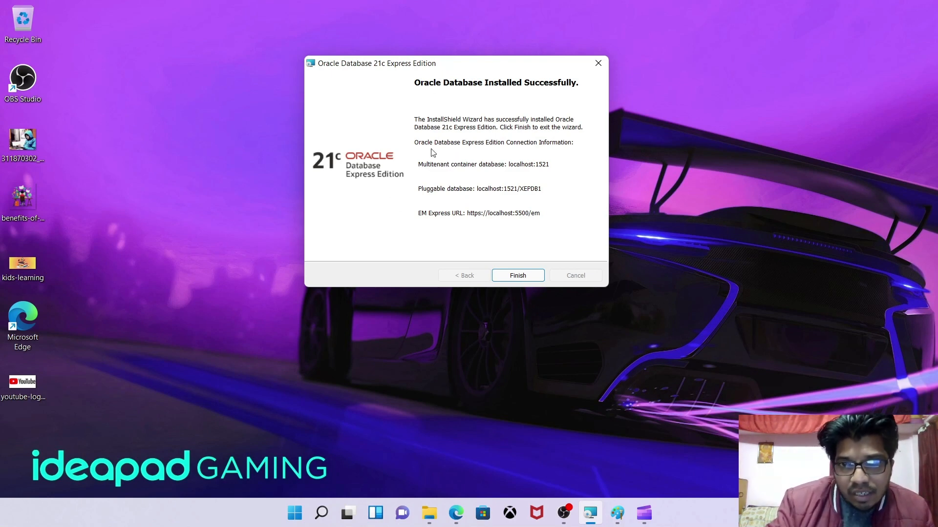
Step: Paste the success-page screenshot into Paint and save it to the Desktop as Untitled PNG
{"action": "left_click", "coordinate": [322, 514]}
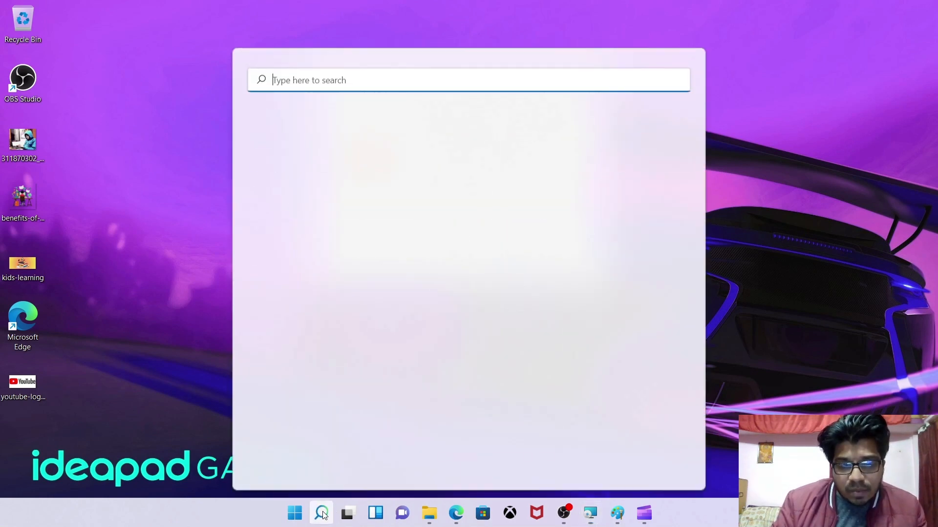
{"action": "left_click", "coordinate": [311, 168]}
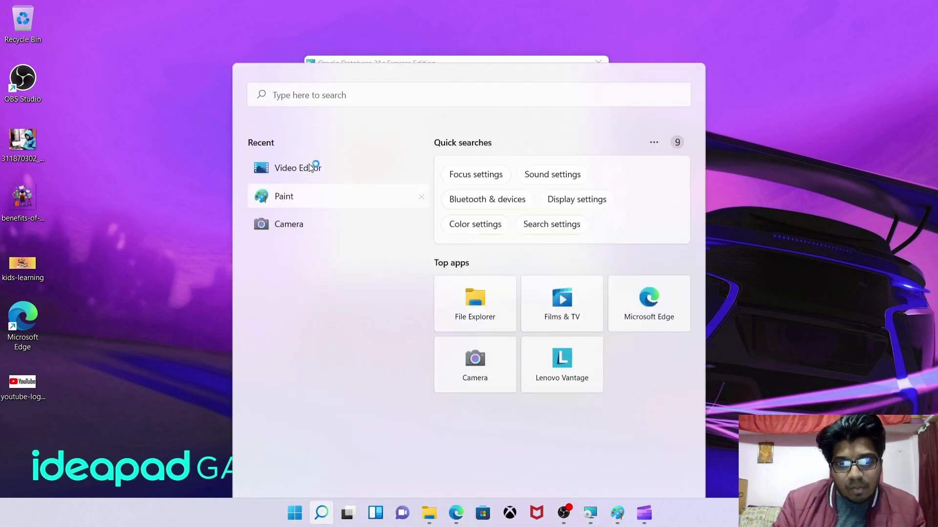
{"action": "key", "text": "ctrl+v"}
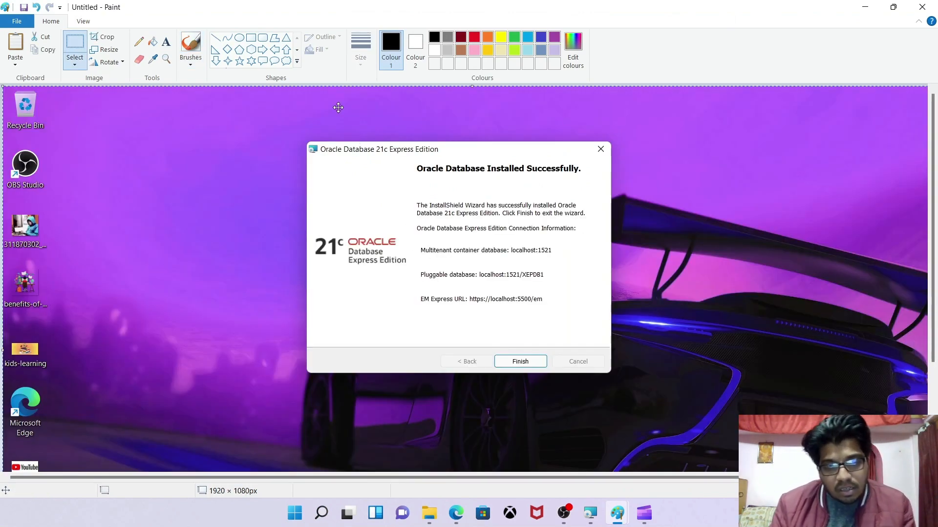
{"action": "key", "text": "ctrl+s"}
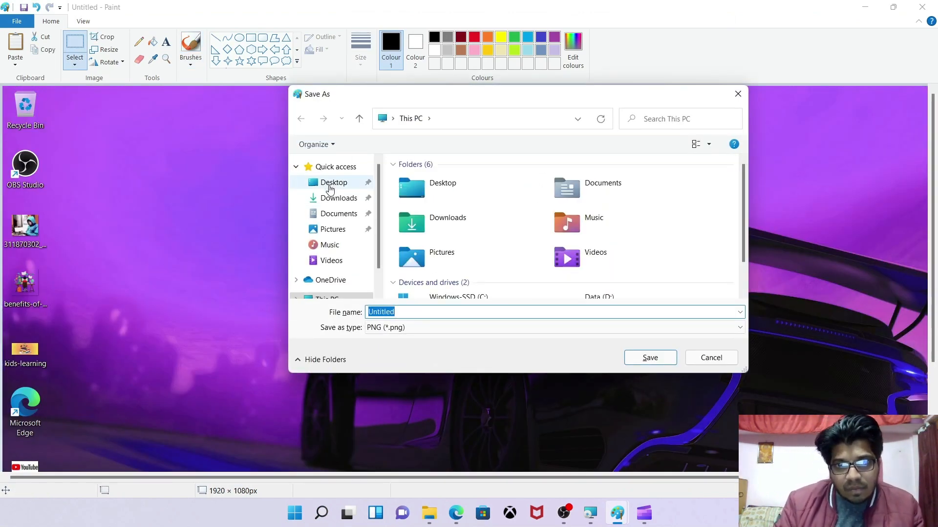
{"action": "left_click", "coordinate": [332, 183]}
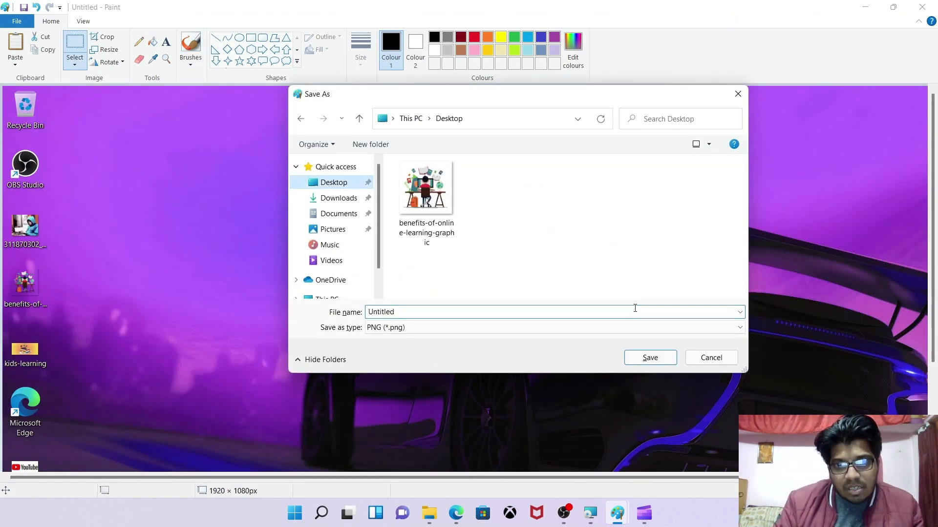
{"action": "left_click", "coordinate": [650, 358]}
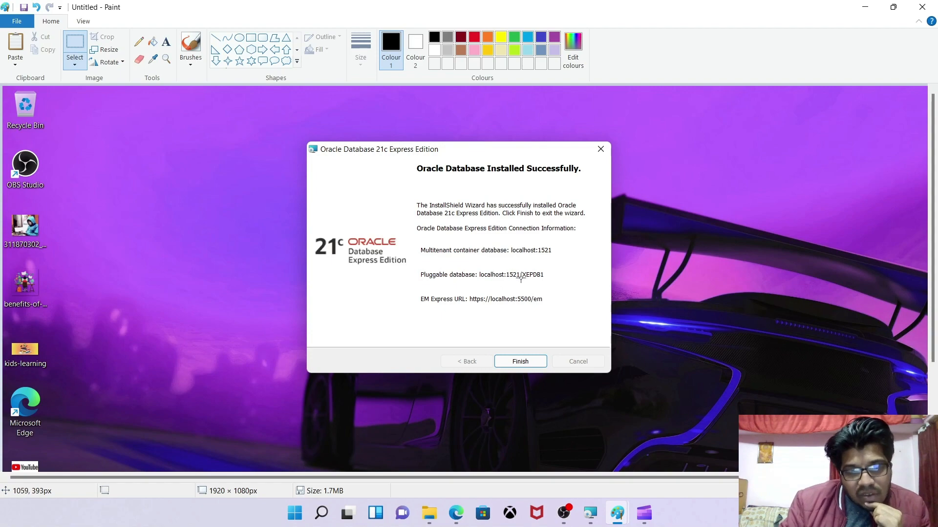
Step: Close Paint, finish the installer, and search Windows for SQL
{"action": "left_click", "coordinate": [935, 4]}
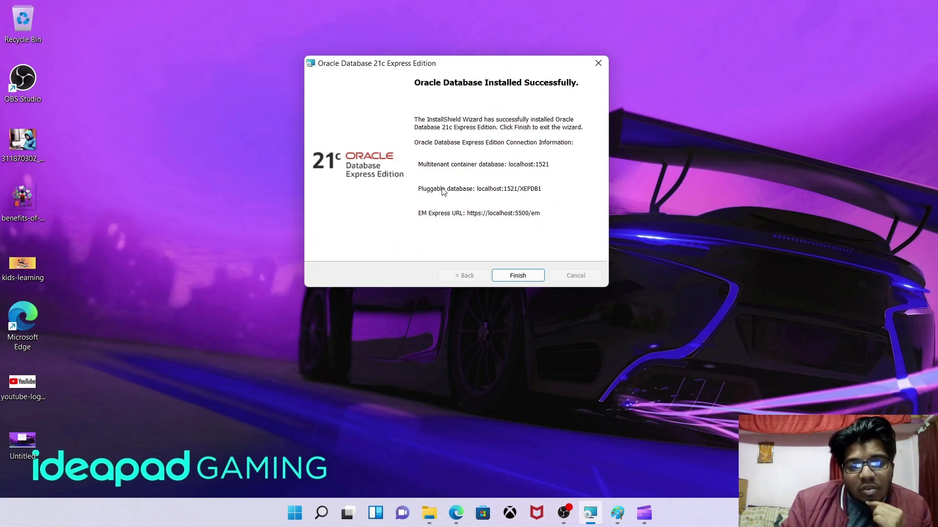
{"action": "left_click", "coordinate": [517, 277]}
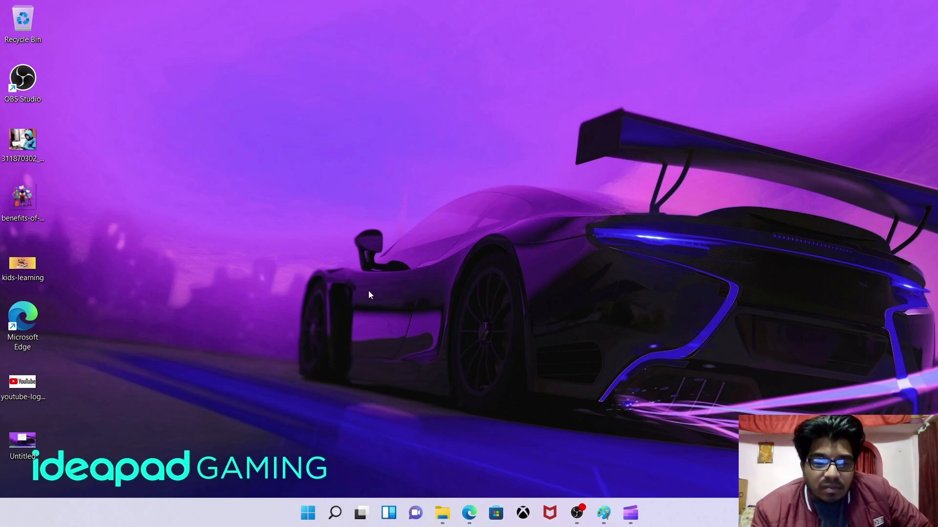
{"action": "left_click", "coordinate": [335, 514]}
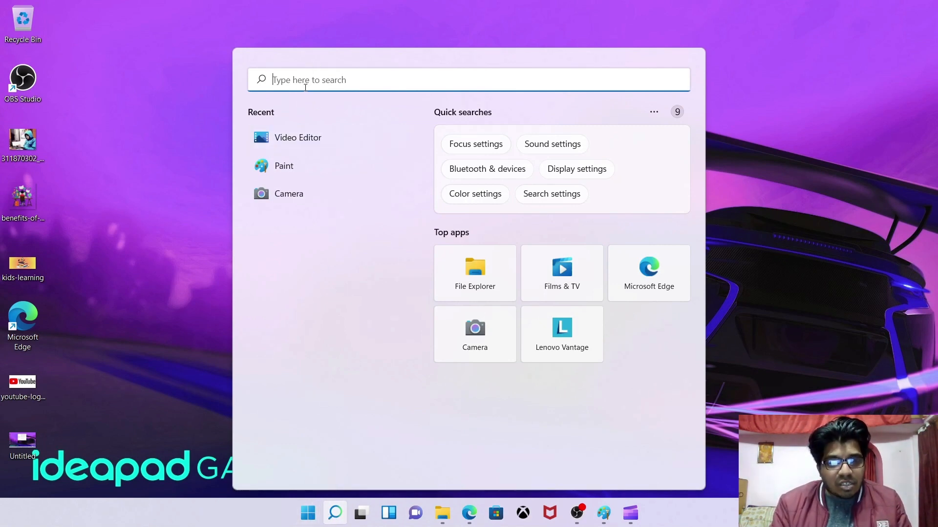
{"action": "type", "text": "SQL"}
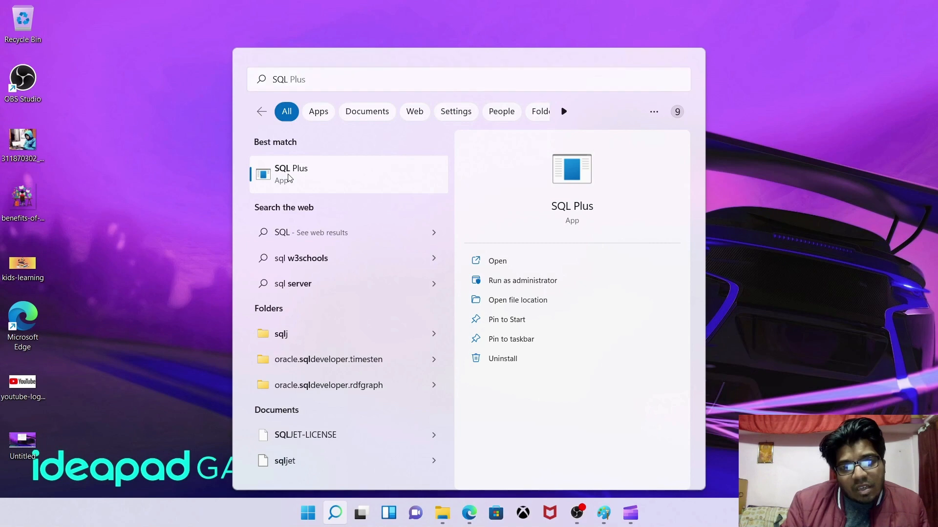
Step: Open SQL Plus and log in as 'sys as sysdba' with the database password
{"action": "left_click", "coordinate": [288, 176]}
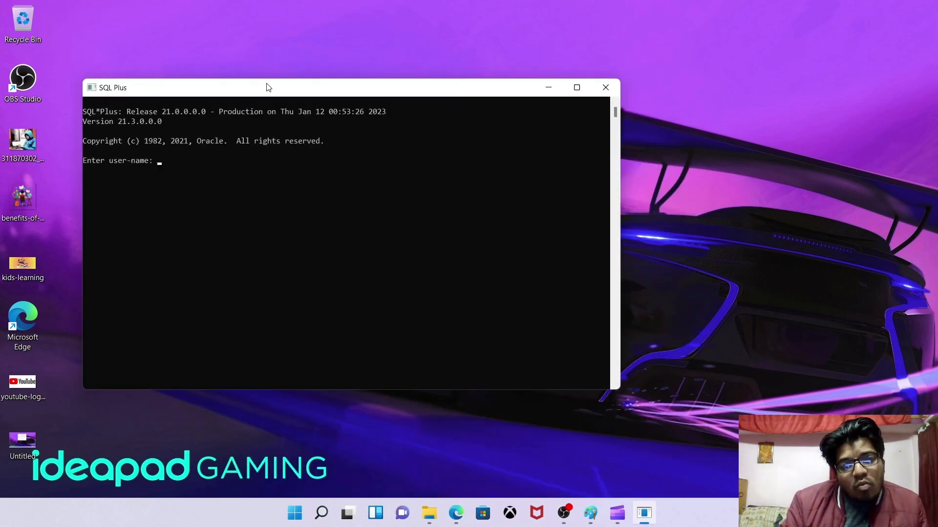
{"action": "left_click_drag", "start_coordinate": [268, 86], "coordinate": [368, 95]}
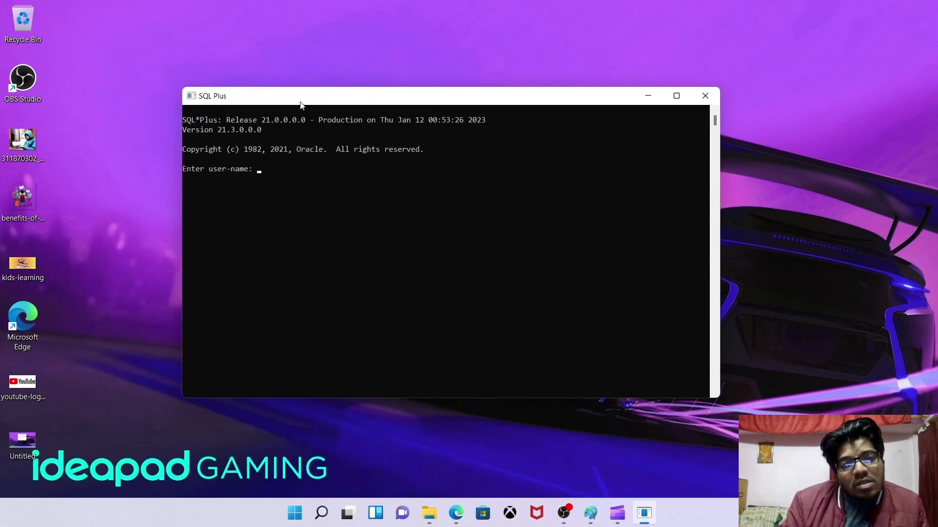
{"action": "left_click_drag", "start_coordinate": [300, 102], "coordinate": [259, 93]}
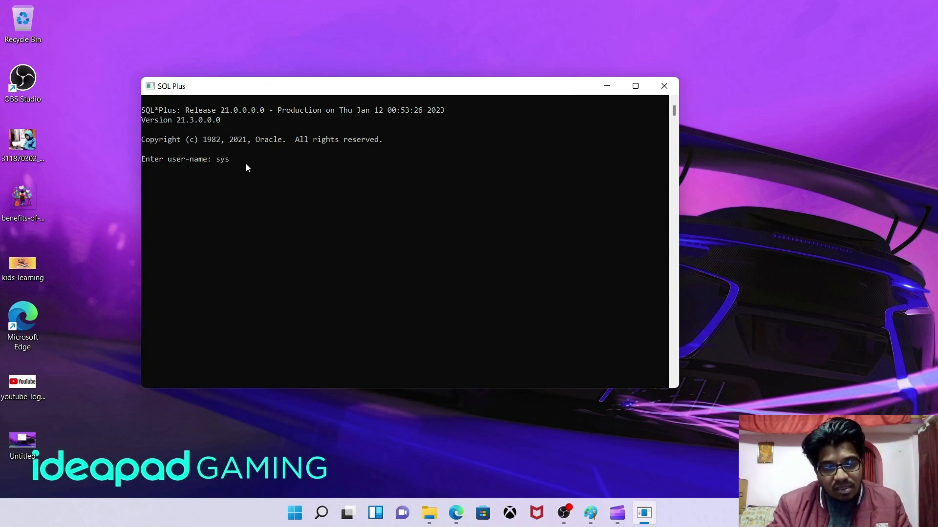
{"action": "type", "text": "s s"}
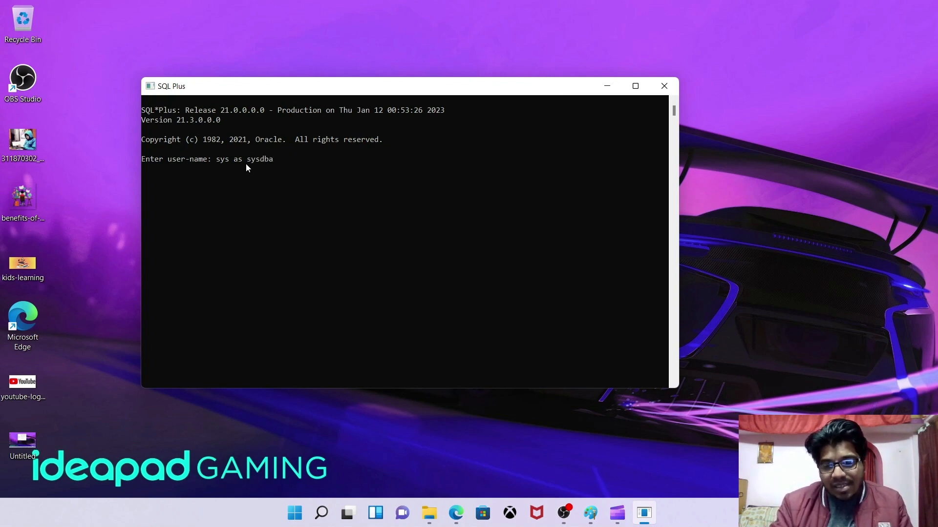
{"action": "type", "text": "ysdba"}
{"action": "key", "text": "Return"}
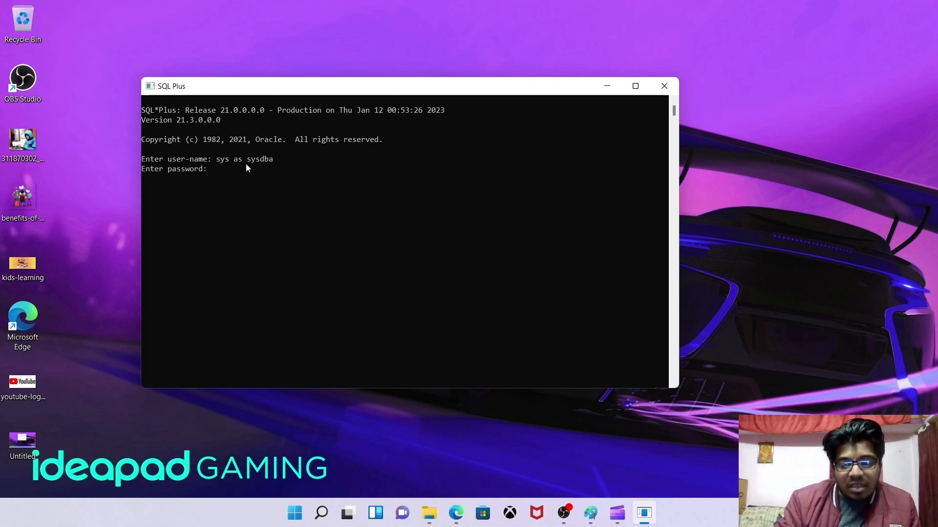
{"action": "key", "text": "Return"}
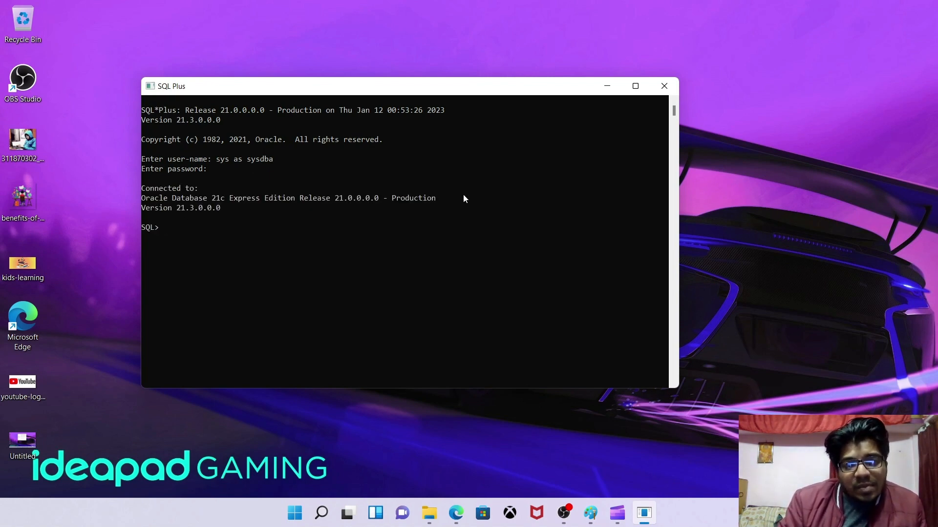
Step: Run 'select *from tab;' (8726 rows), then query dual, which returns X
{"action": "left_click", "coordinate": [635, 86]}
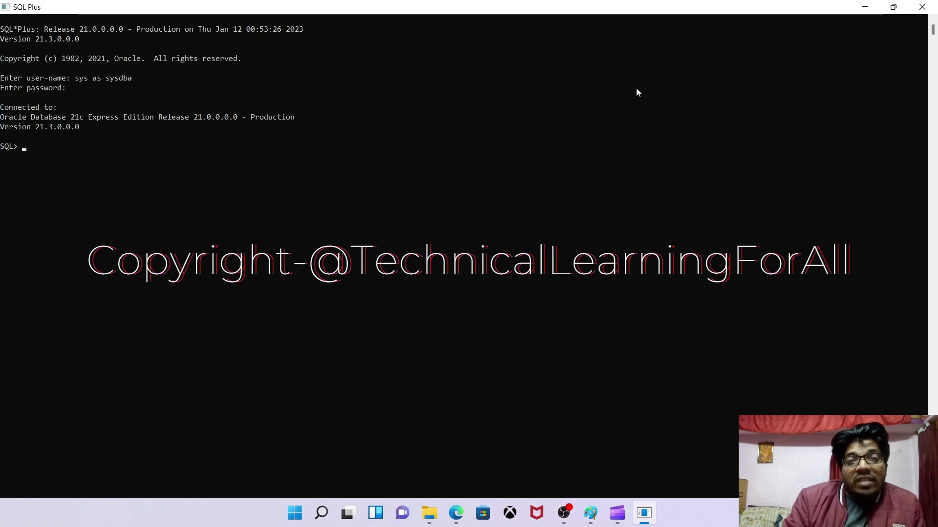
{"action": "type", "text": "select"}
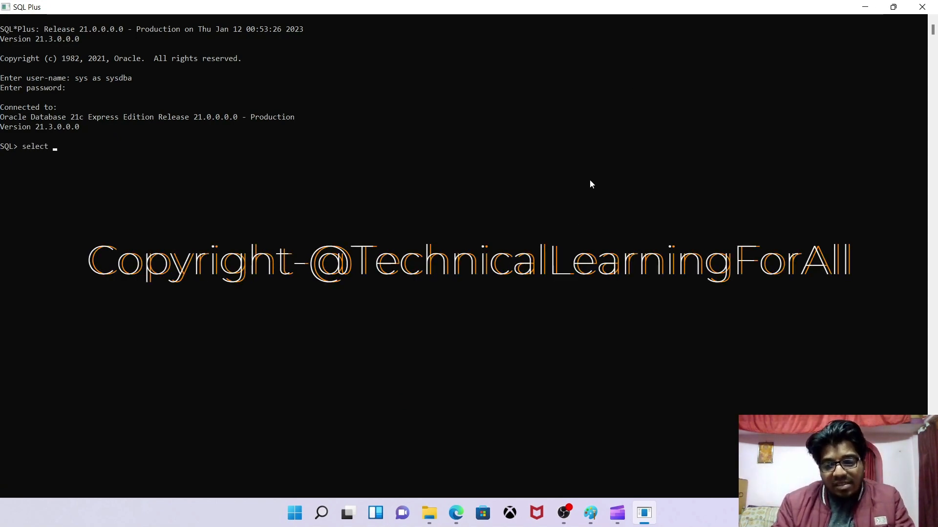
{"action": "type", "text": " *from tab"}
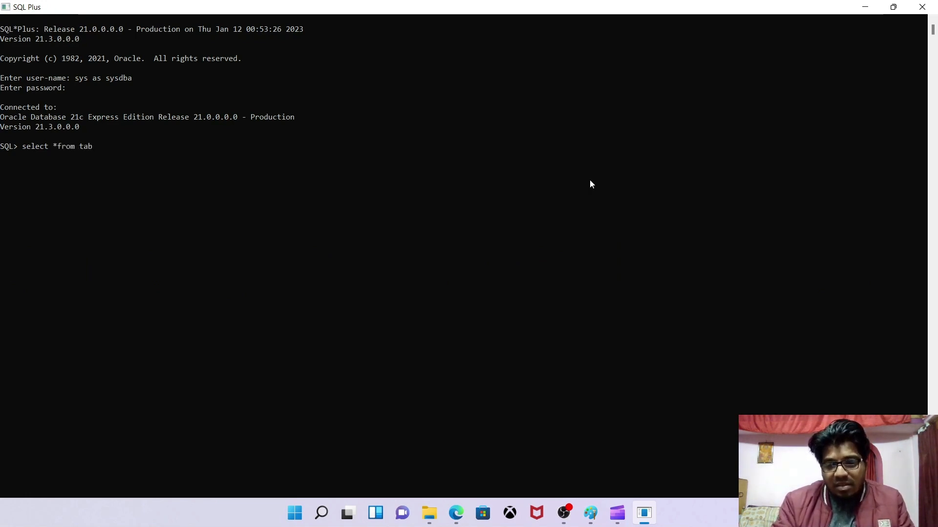
{"action": "type", "text": ";"}
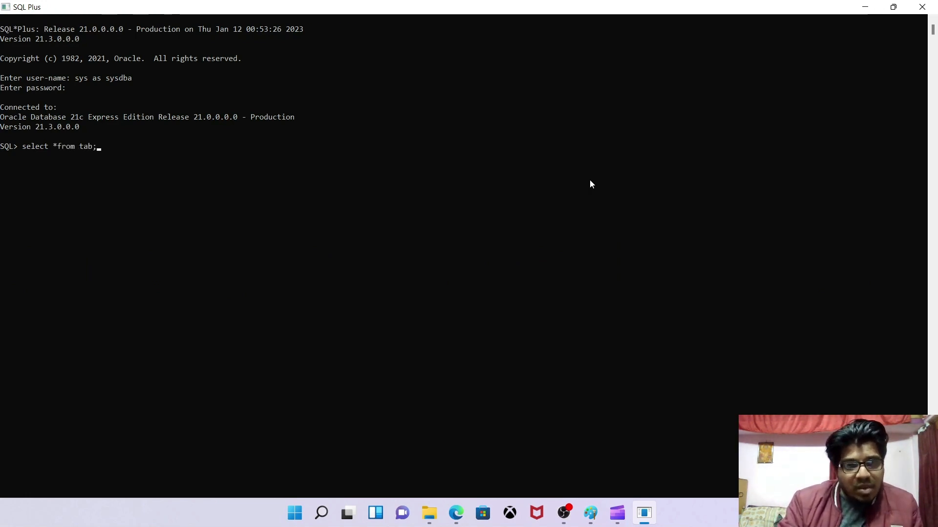
{"action": "key", "text": "Return"}
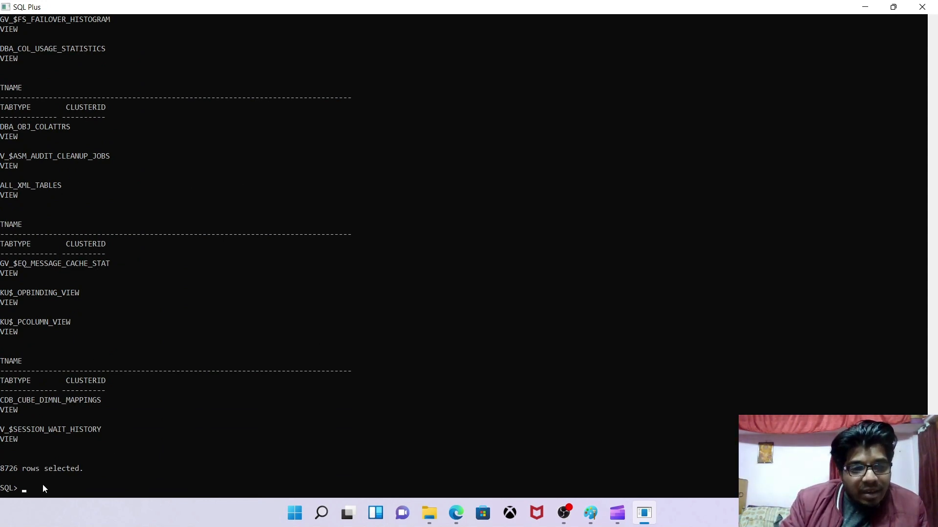
{"action": "type", "text": "elect"}
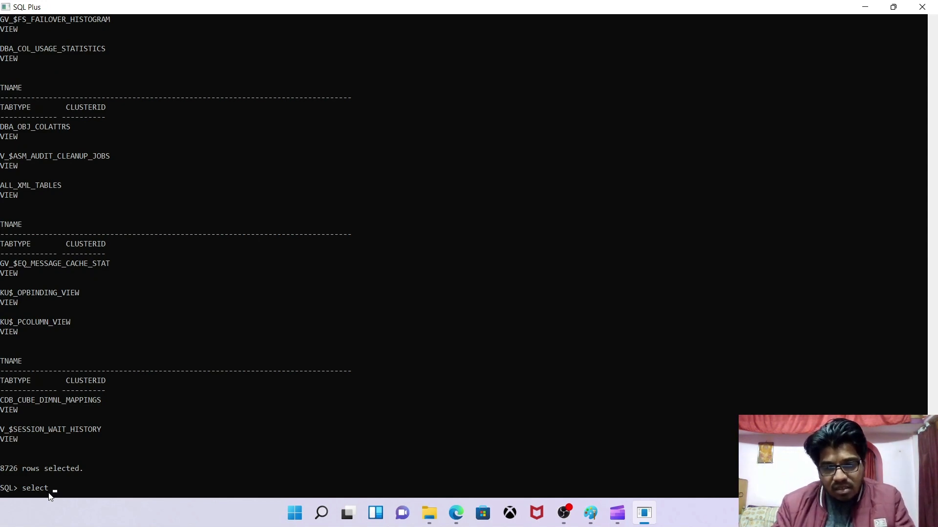
{"action": "type", "text": " *from d"}
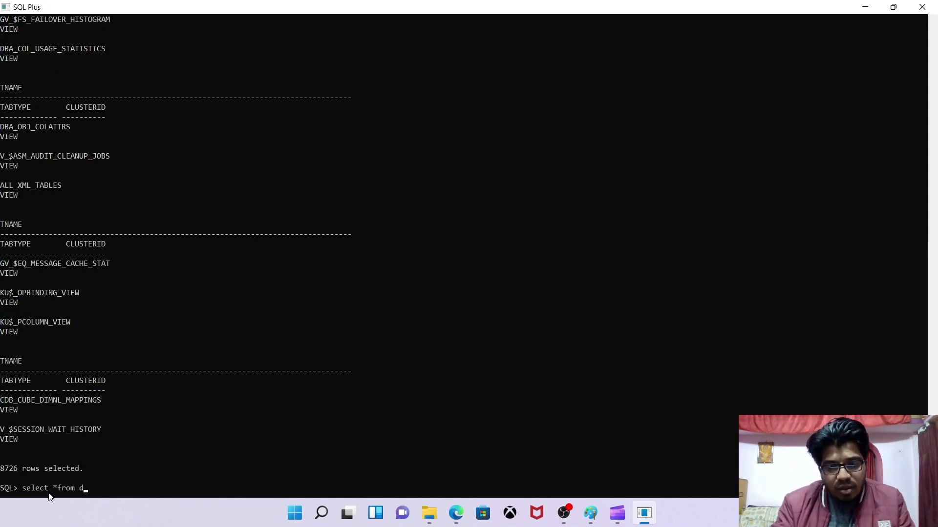
{"action": "type", "text": "uak"}
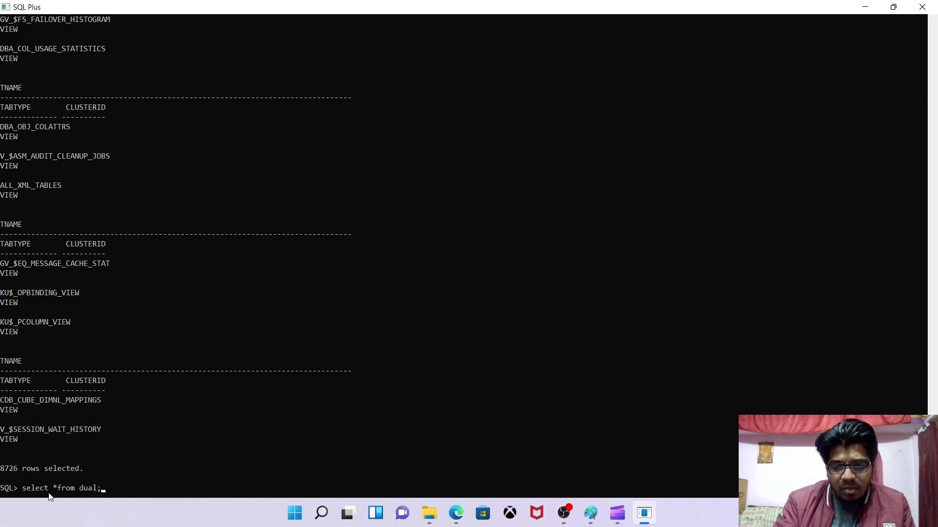
{"action": "key", "text": "Return"}
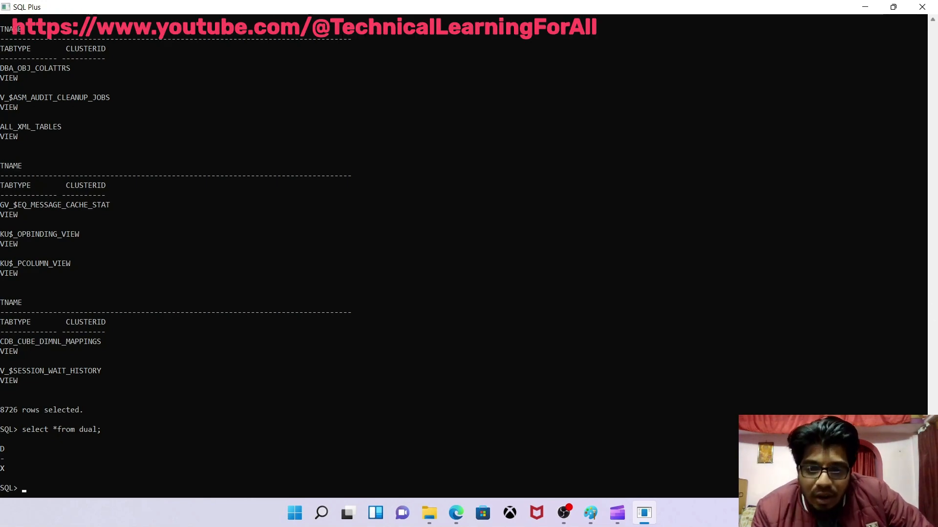
Step: Bring the Paint diagram forward and type the label 'SQL Developer tool' below Oracle DB
{"action": "left_click", "coordinate": [643, 516]}
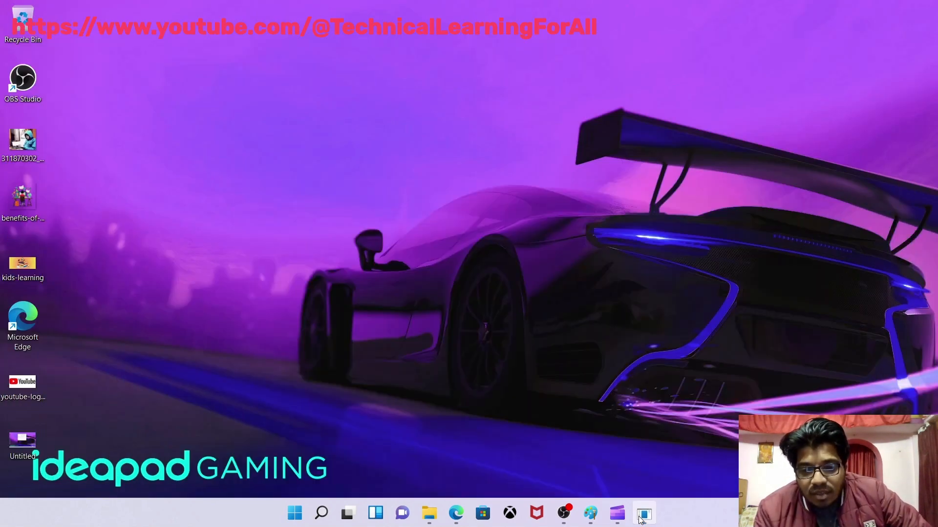
{"action": "left_click", "coordinate": [591, 514]}
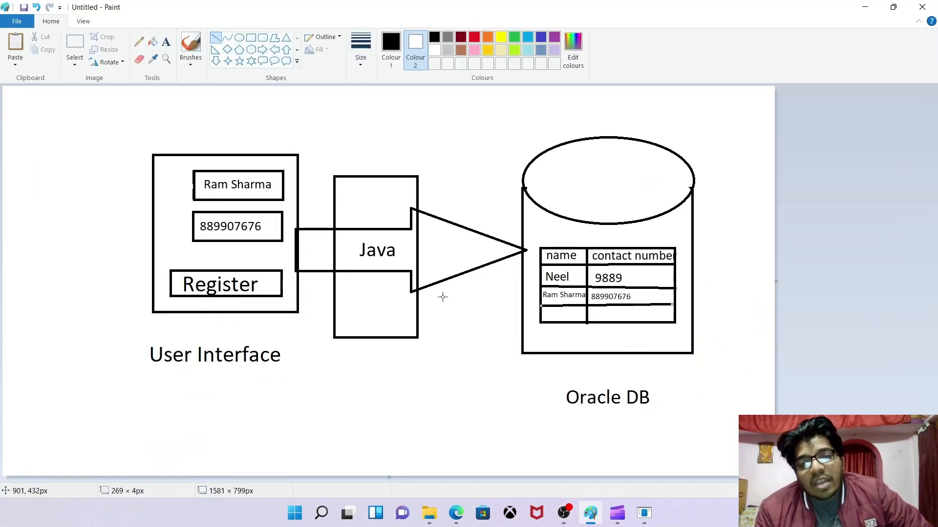
{"action": "left_click", "coordinate": [166, 42]}
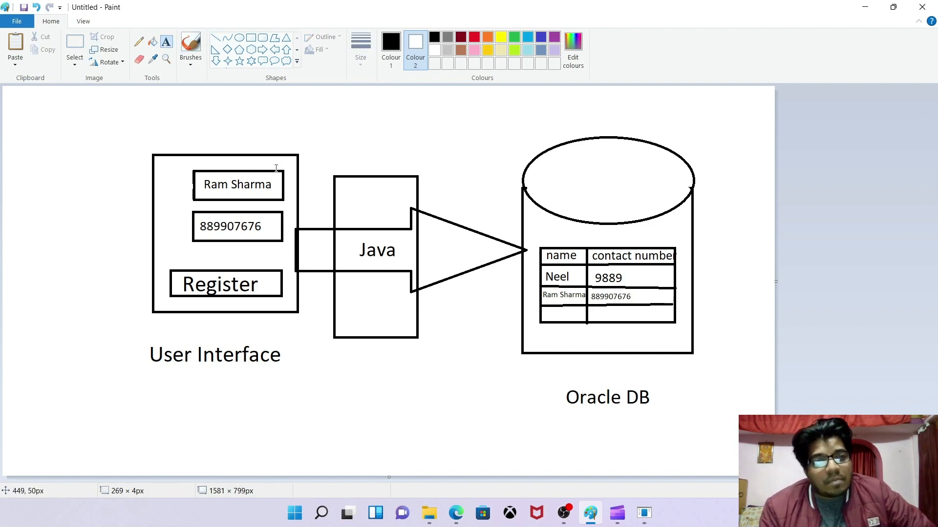
{"action": "left_click", "coordinate": [550, 444]}
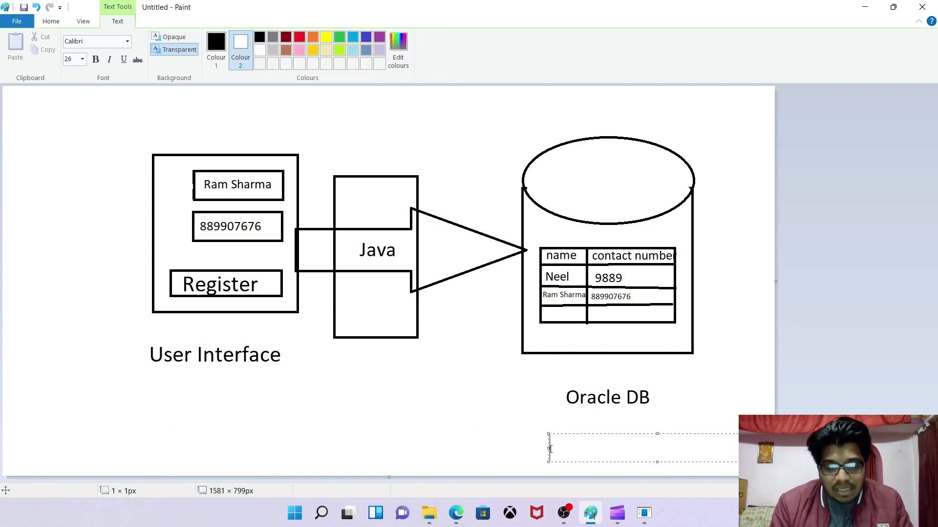
{"action": "type", "text": "SWQ"}
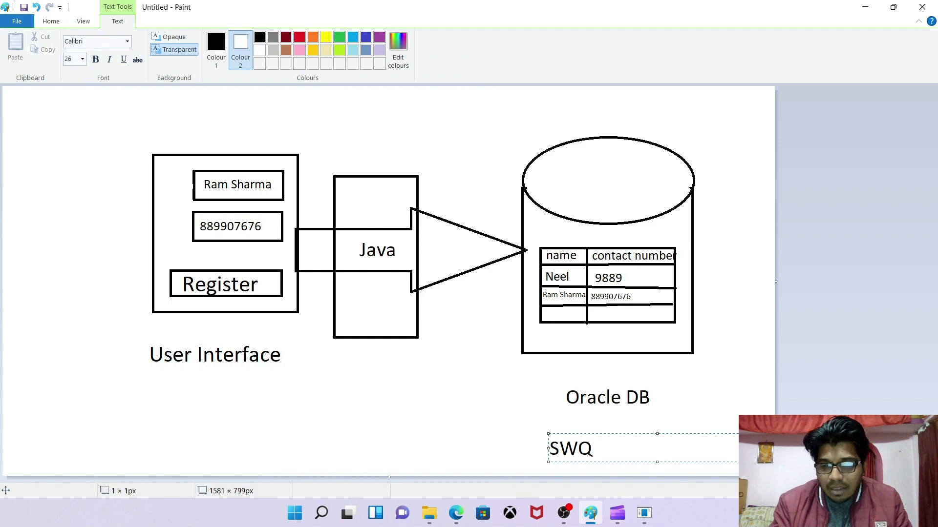
{"action": "key", "text": "BackSpace"}
{"action": "key", "text": "BackSpace"}
{"action": "type", "text": "QL D"}
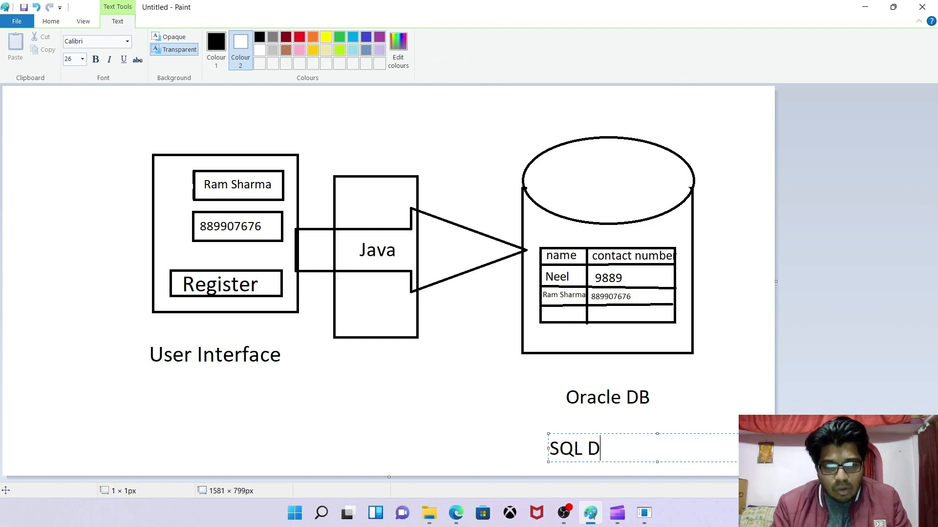
{"action": "type", "text": "evelo"}
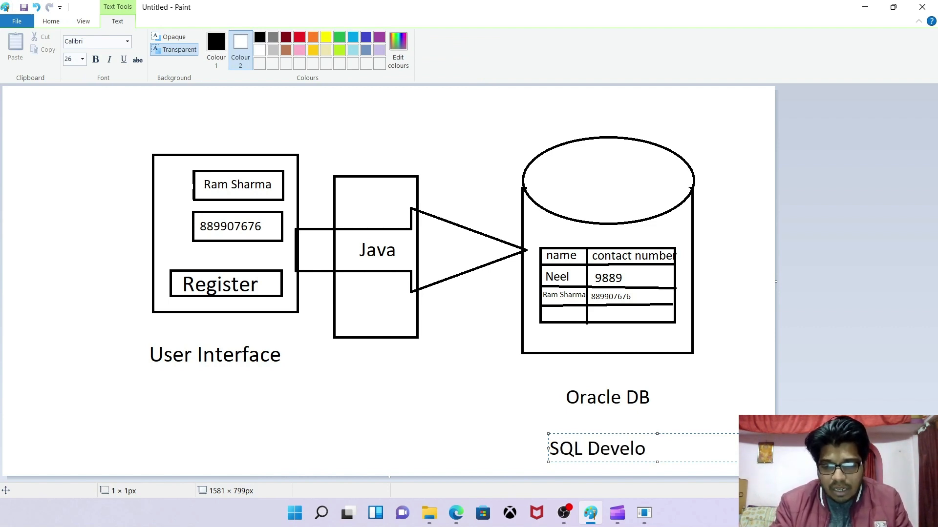
{"action": "type", "text": "per tool"}
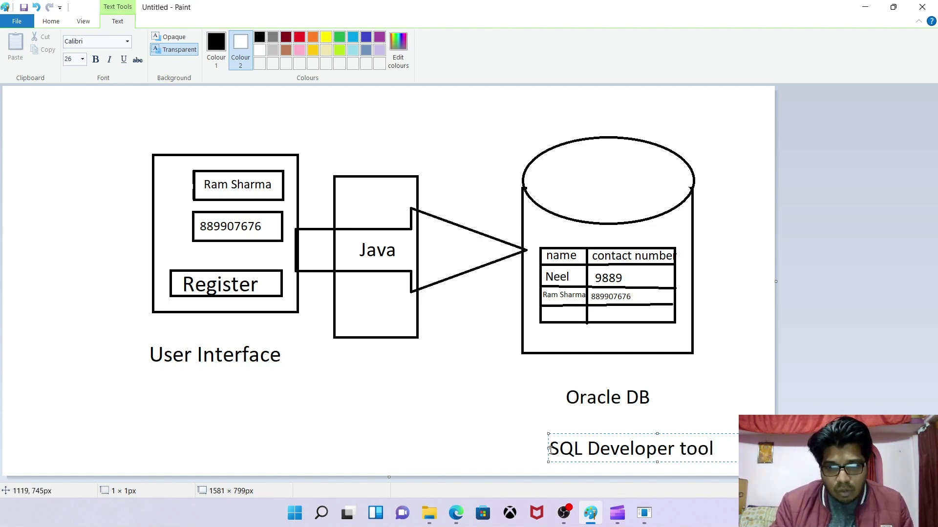
Step: Complete the label with '- GUI' and place it beneath the Oracle DB cylinder
{"action": "left_click_drag", "start_coordinate": [549, 450], "coordinate": [329, 440]}
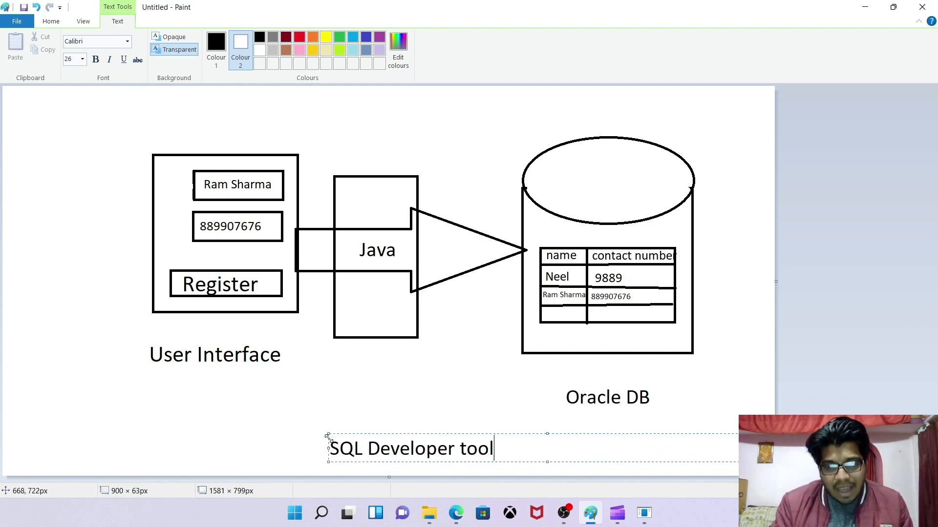
{"action": "type", "text": "- GUI"}
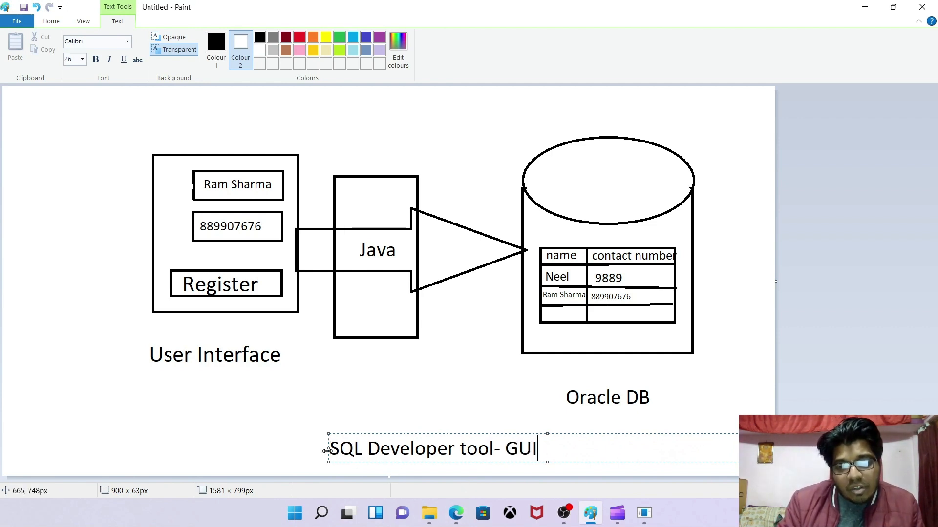
{"action": "left_click_drag", "start_coordinate": [327, 451], "coordinate": [498, 451]}
{"action": "left_click", "coordinate": [461, 380]}
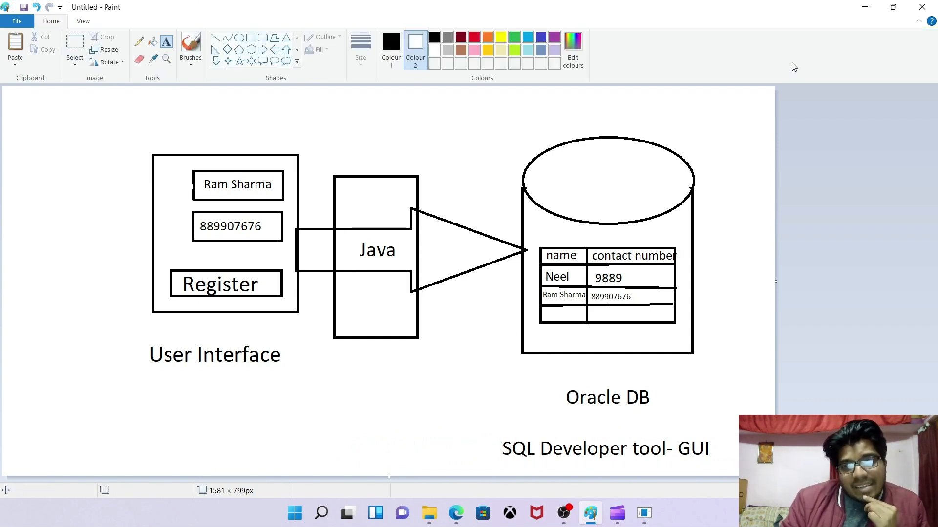
Step: Hide Paint, return to SQL*Plus, erase a partly typed 'create', then minimize the console
{"action": "left_click", "coordinate": [868, 5]}
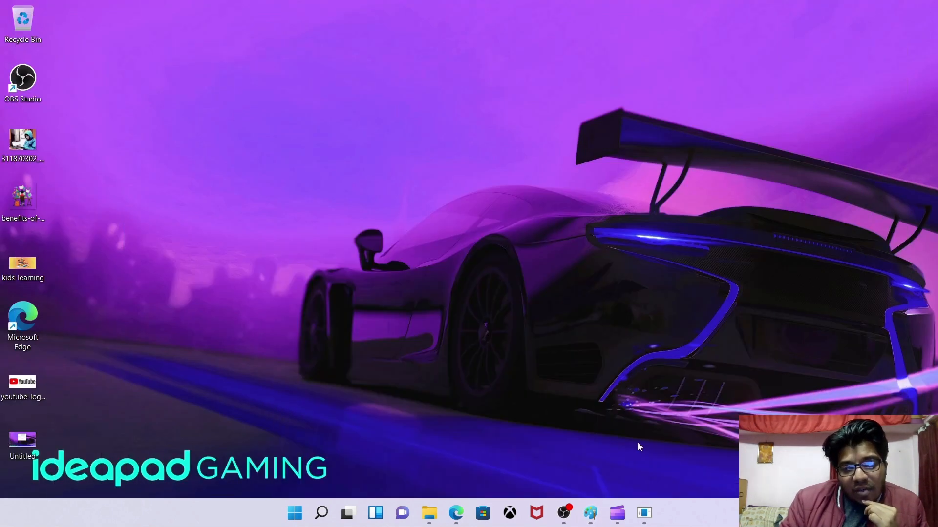
{"action": "left_click", "coordinate": [644, 513]}
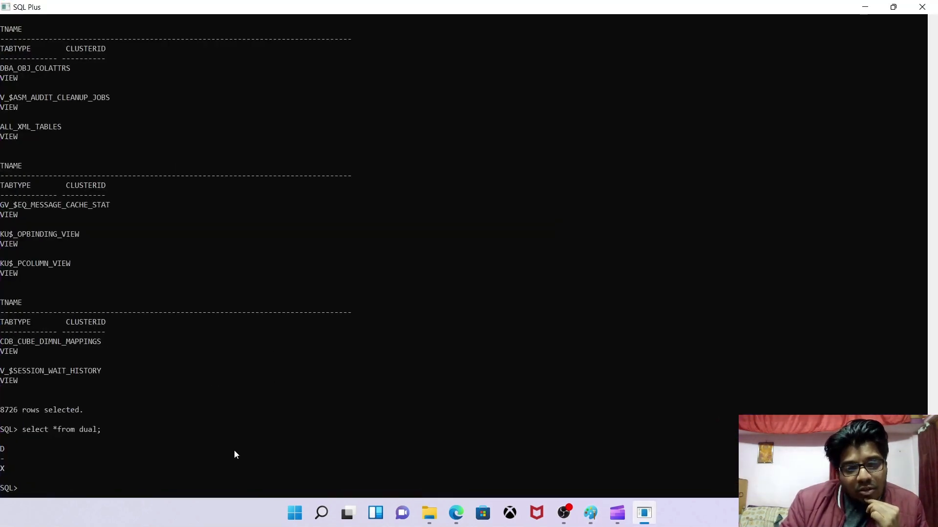
{"action": "type", "text": "cre"}
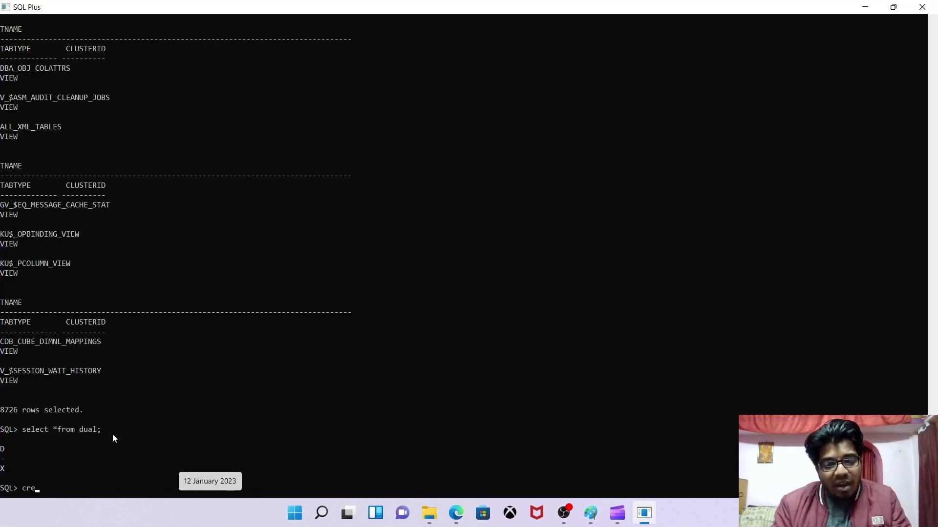
{"action": "type", "text": "ate"}
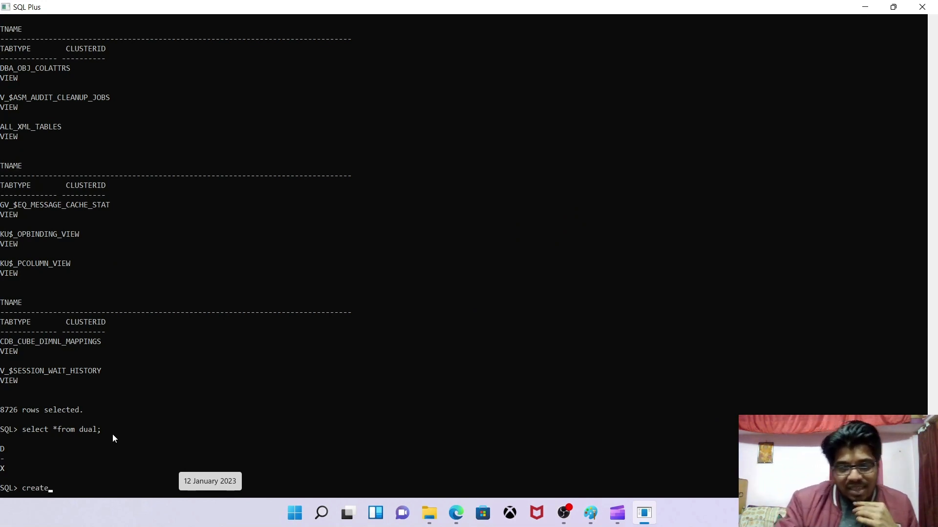
{"action": "key", "text": "BackSpace"}
{"action": "key", "text": "BackSpace"}
{"action": "key", "text": "BackSpace"}
{"action": "key", "text": "BackSpace"}
{"action": "key", "text": "BackSpace"}
{"action": "key", "text": "BackSpace"}
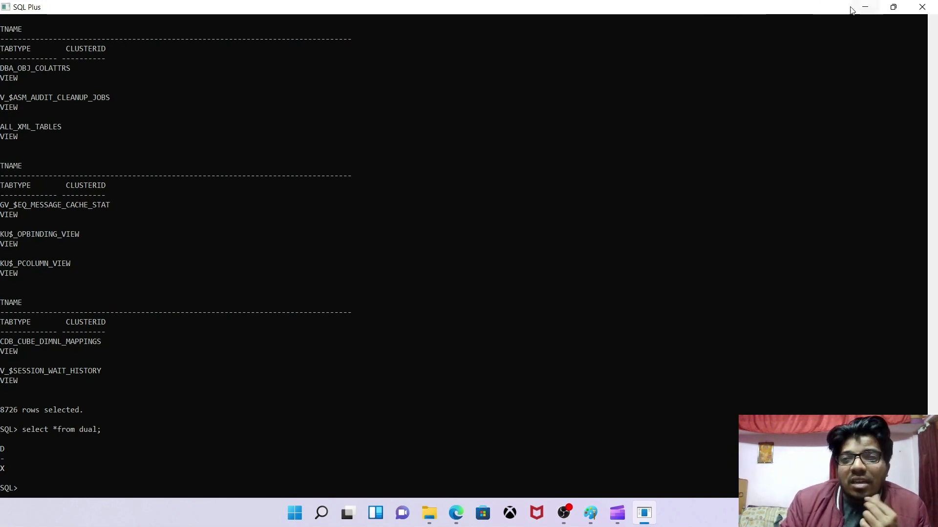
{"action": "left_click", "coordinate": [867, 7]}
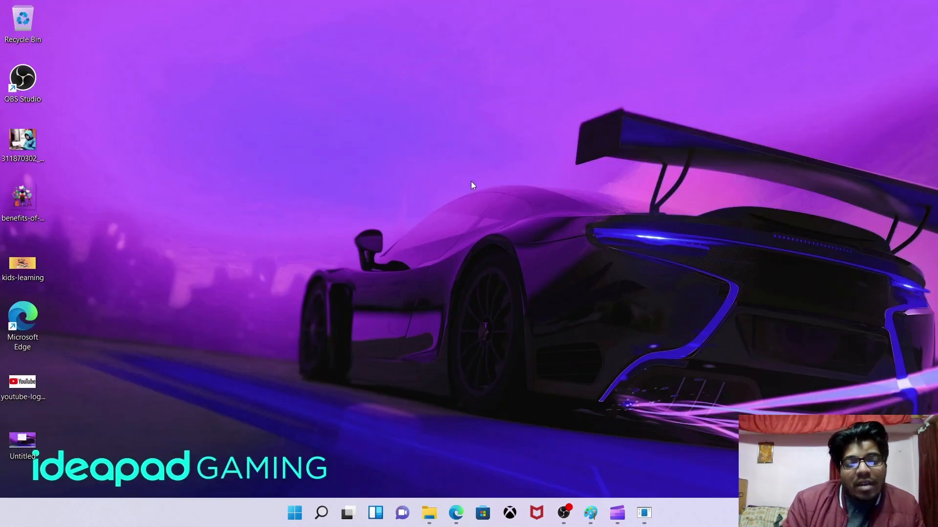
Step: Browse Downloads into the extracted sqldeveloper-22.2.1.234.1810-x64 folder and its sqldeveloper subfolder
{"action": "mouse_move", "coordinate": [436, 518]}
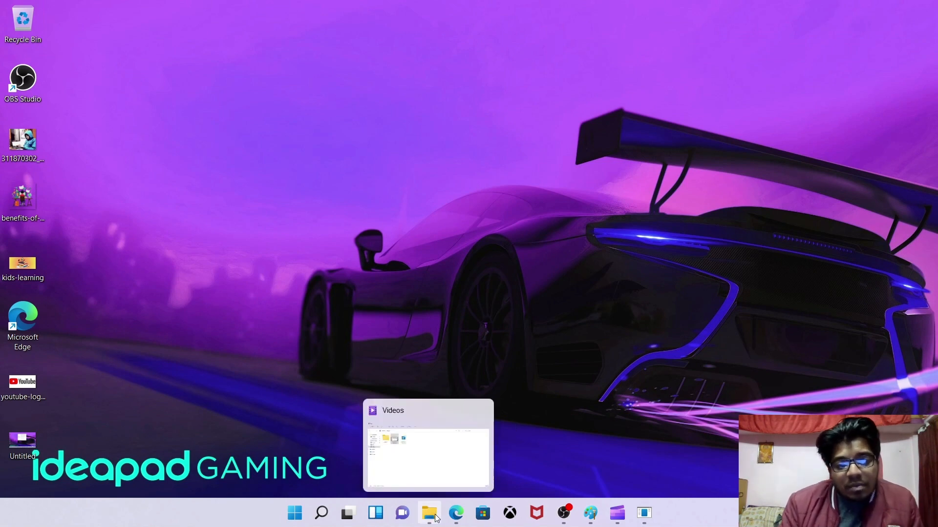
{"action": "left_click", "coordinate": [421, 446]}
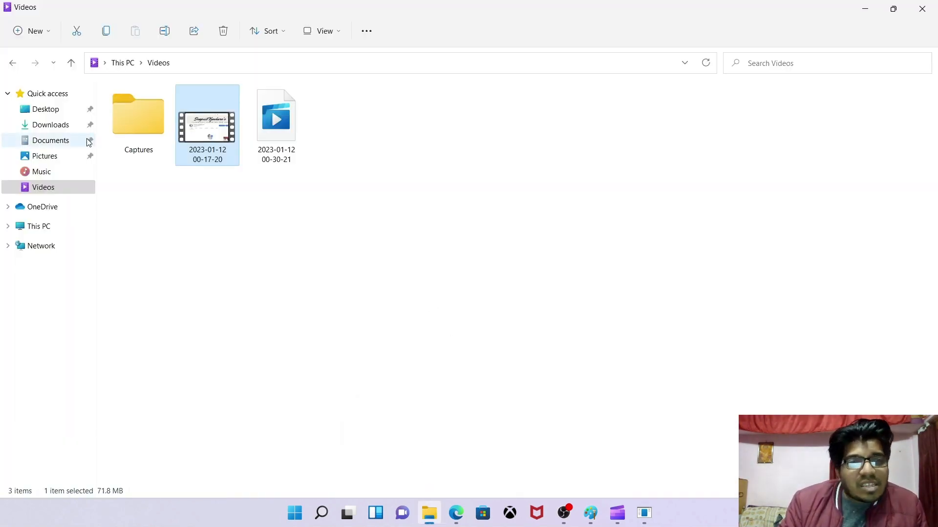
{"action": "left_click", "coordinate": [61, 126]}
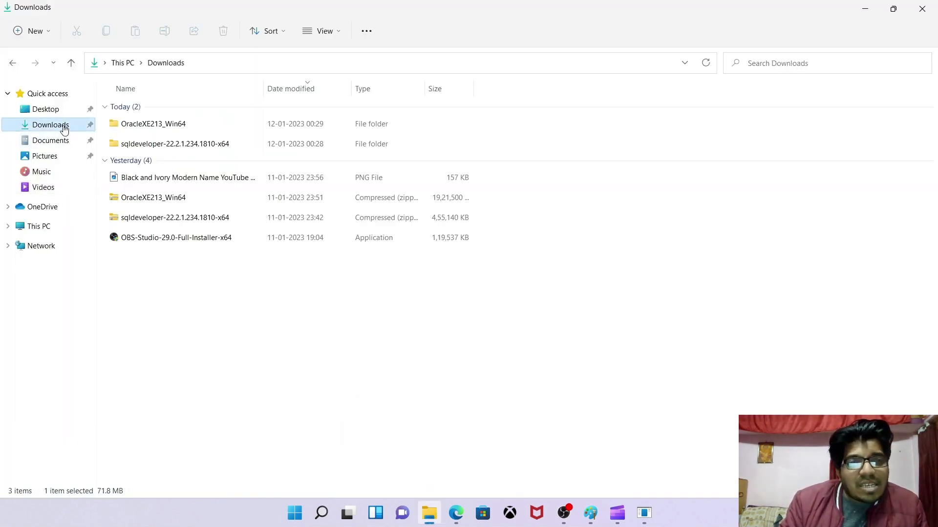
{"action": "double_click", "coordinate": [172, 147]}
{"action": "left_click", "coordinate": [151, 112]}
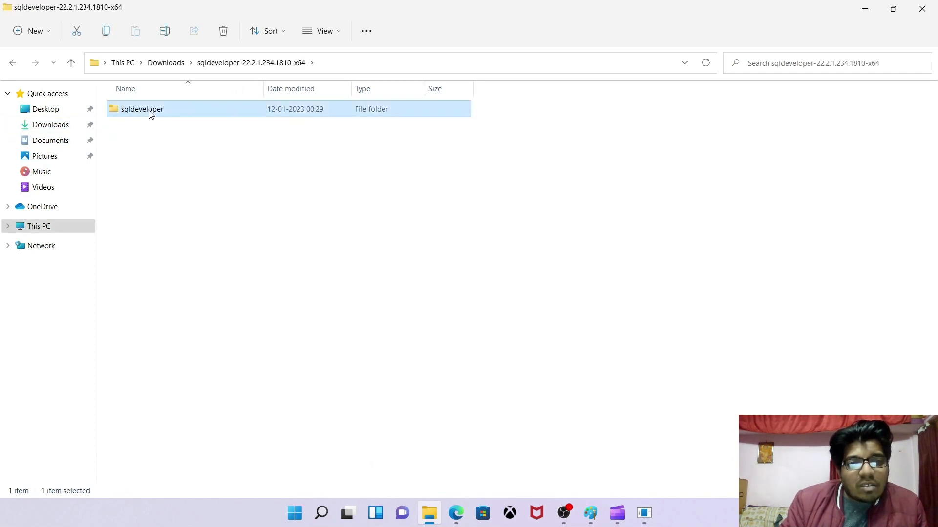
{"action": "double_click", "coordinate": [152, 112]}
Step: Copy the sqldeveloper folder and paste it into the root of Windows-SSD (C:)
{"action": "left_click", "coordinate": [141, 196]}
{"action": "key", "text": "Down"}
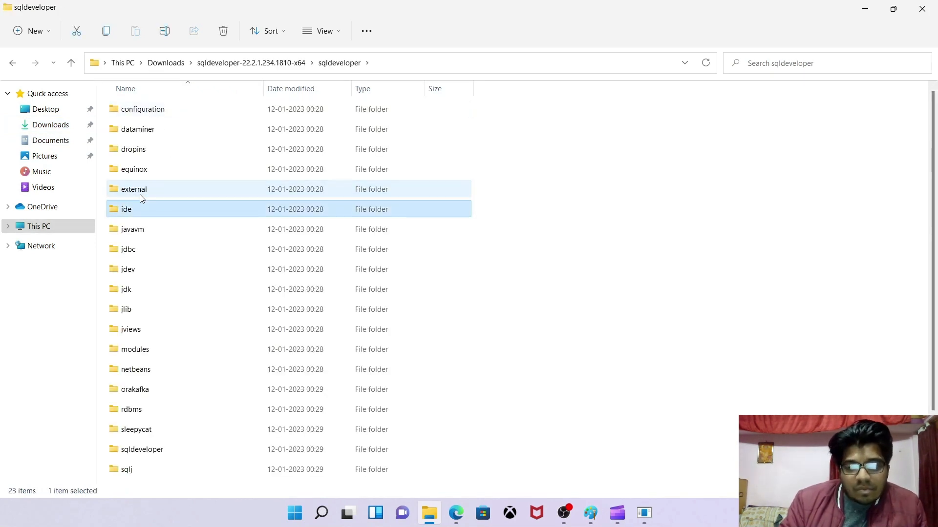
{"action": "key", "text": "Down"}
{"action": "key", "text": "o"}
{"action": "key", "text": "End"}
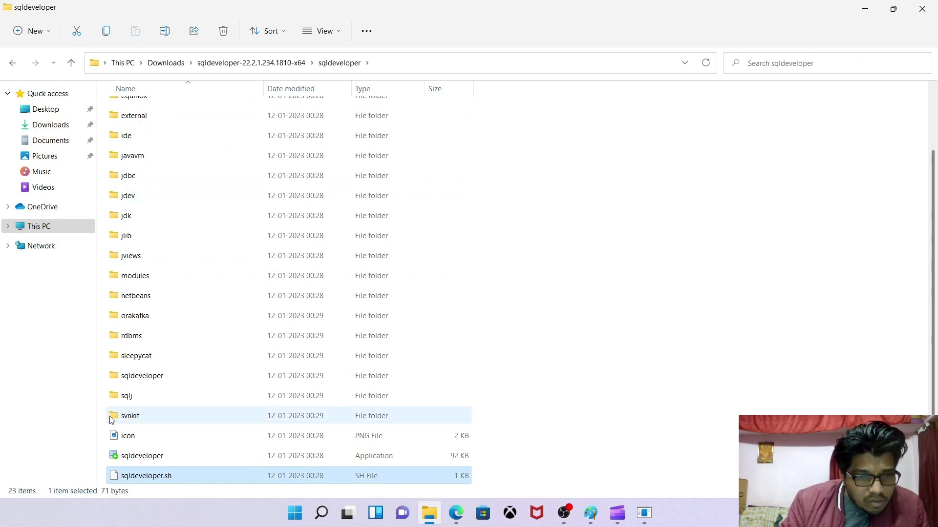
{"action": "left_click", "coordinate": [141, 461]}
{"action": "key", "text": "BackSpace"}
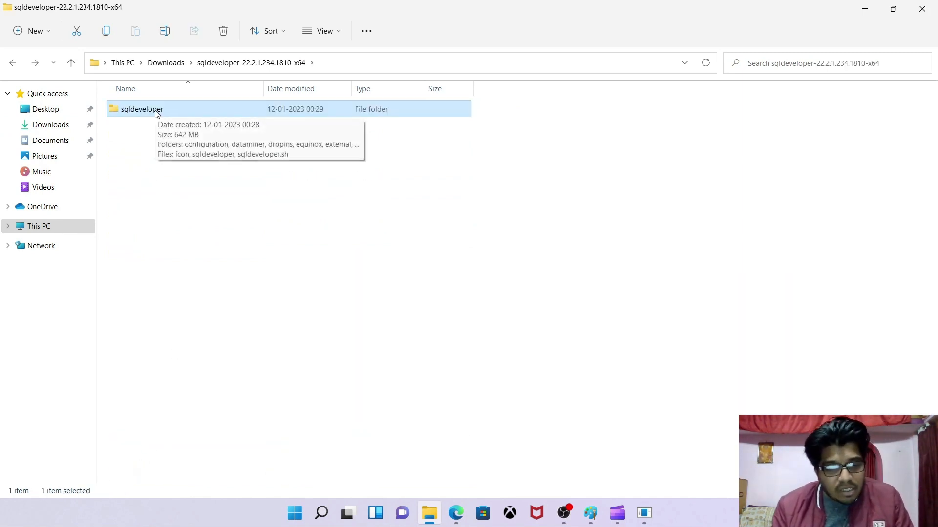
{"action": "key", "text": "ctrl+c"}
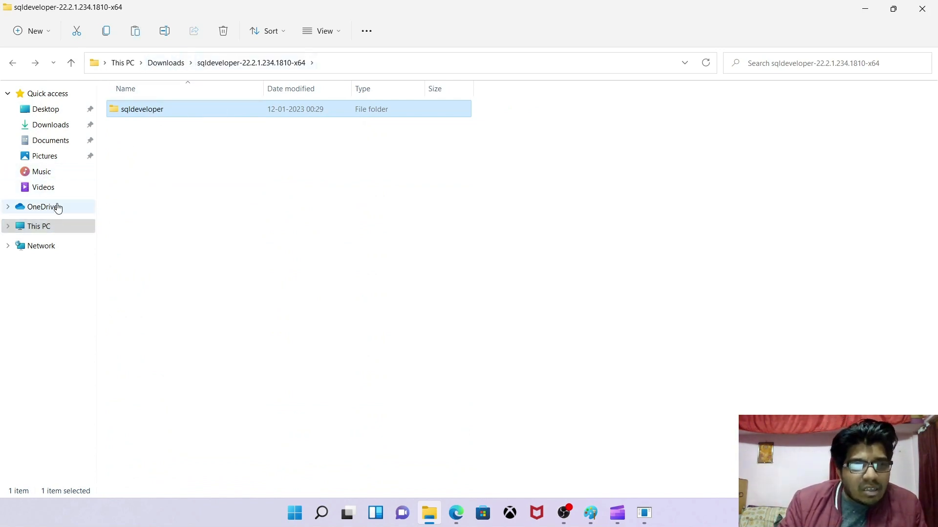
{"action": "left_click", "coordinate": [42, 233]}
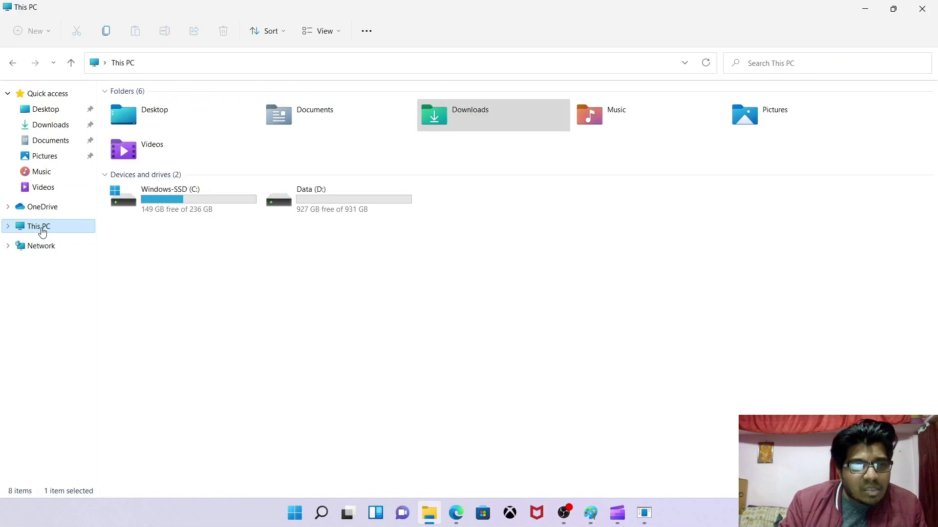
{"action": "double_click", "coordinate": [207, 200]}
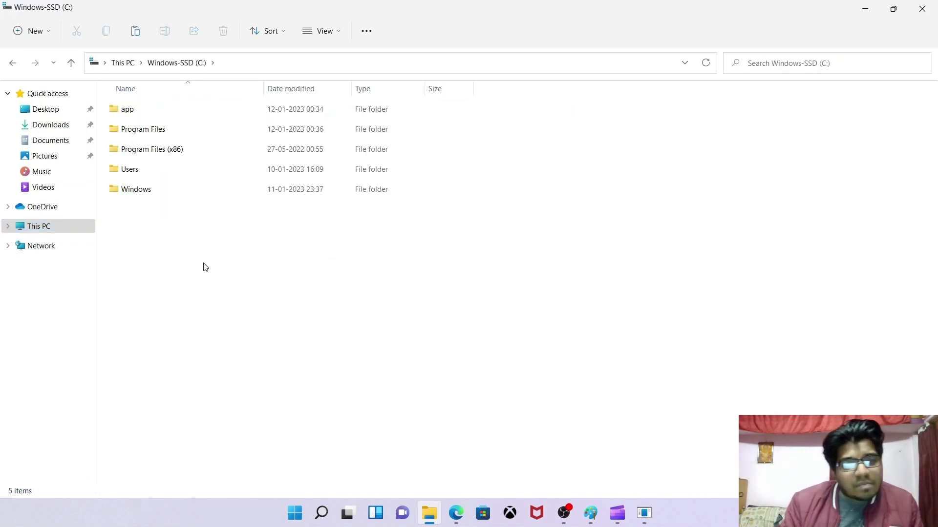
{"action": "key", "text": "ctrl+v"}
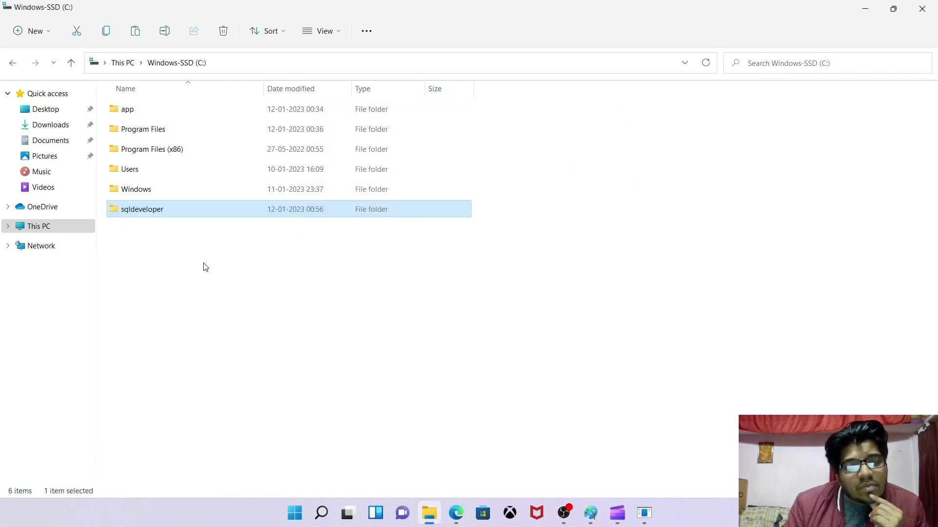
Step: Launch sqldeveloper.exe from the copied C:\sqldeveloper folder
{"action": "double_click", "coordinate": [184, 209]}
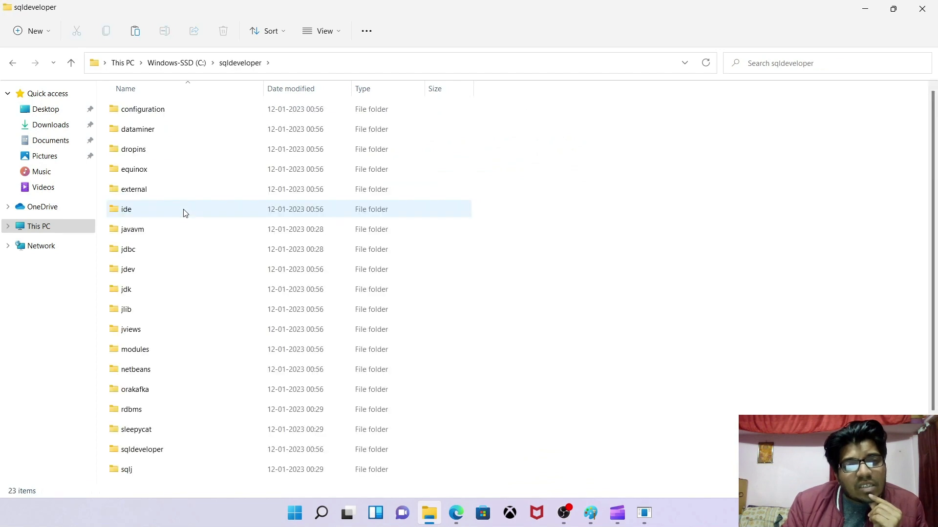
{"action": "left_click", "coordinate": [165, 196]}
{"action": "key", "text": "Down"}
{"action": "key", "text": "Down"}
{"action": "key", "text": "Down"}
{"action": "key", "text": "Down"}
{"action": "key", "text": "Down"}
{"action": "key", "text": "Down"}
{"action": "key", "text": "Down"}
{"action": "key", "text": "Down"}
{"action": "key", "text": "Down"}
{"action": "key", "text": "Down"}
{"action": "key", "text": "Down"}
{"action": "key", "text": "Down"}
{"action": "key", "text": "Down"}
{"action": "key", "text": "Down"}
{"action": "key", "text": "Down"}
{"action": "key", "text": "Down"}
{"action": "key", "text": "Down"}
{"action": "key", "text": "Down"}
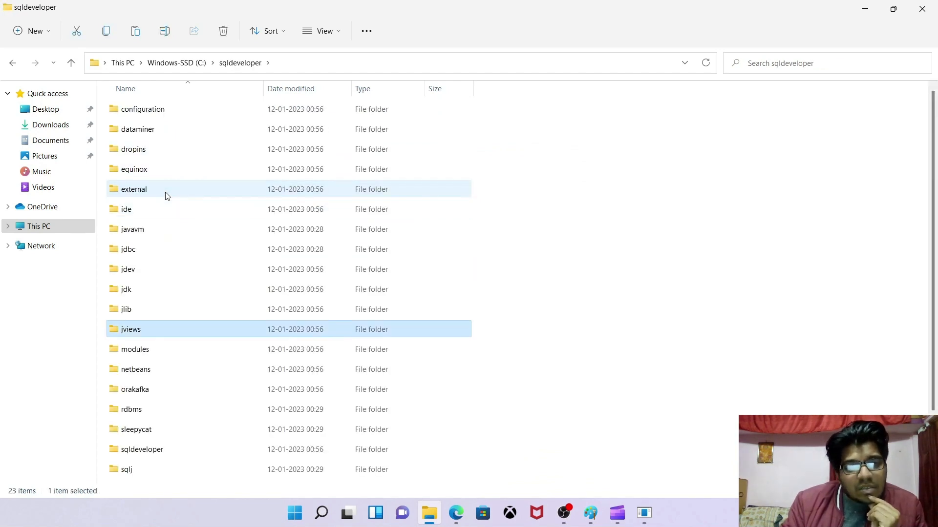
{"action": "left_click", "coordinate": [133, 461]}
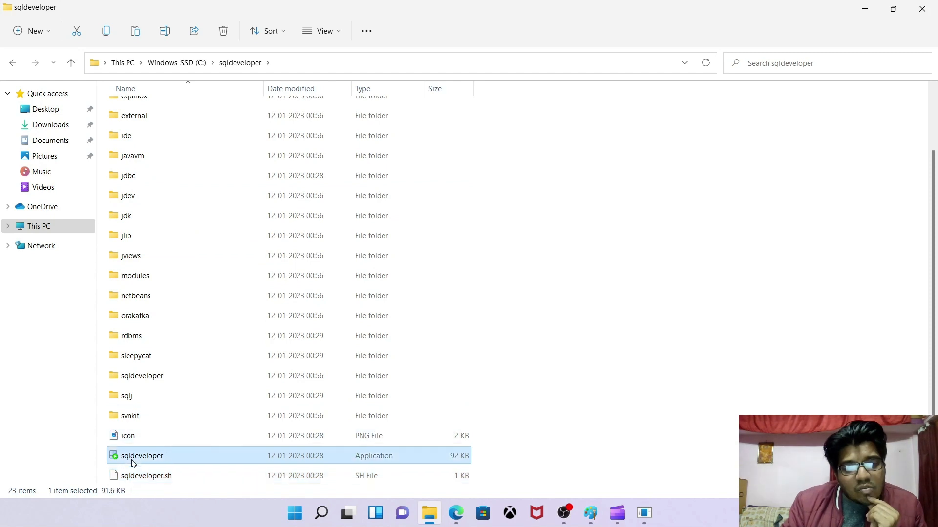
{"action": "double_click", "coordinate": [133, 461]}
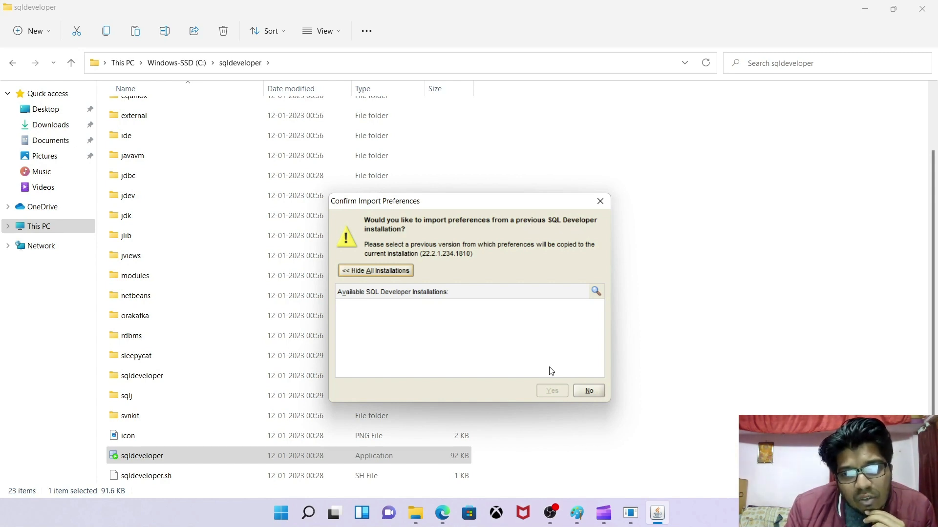
Step: Decline importing preferences, accept usage tracking, maximize SQL Developer, and open the Database XE web page
{"action": "left_click", "coordinate": [589, 392]}
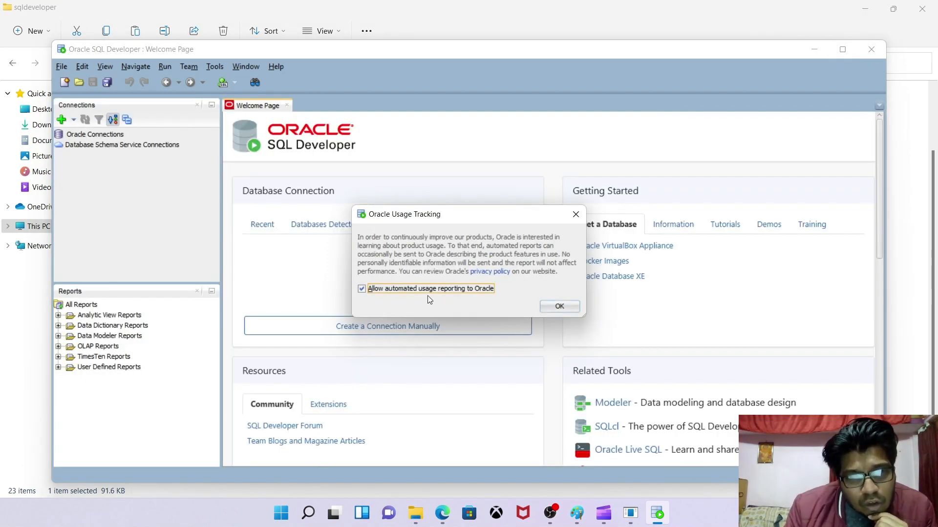
{"action": "left_click", "coordinate": [544, 308]}
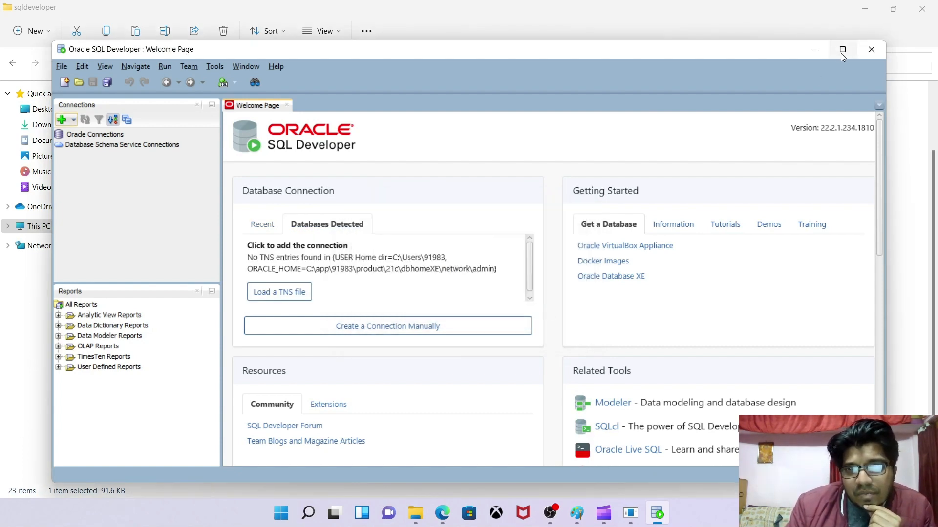
{"action": "left_click", "coordinate": [841, 51]}
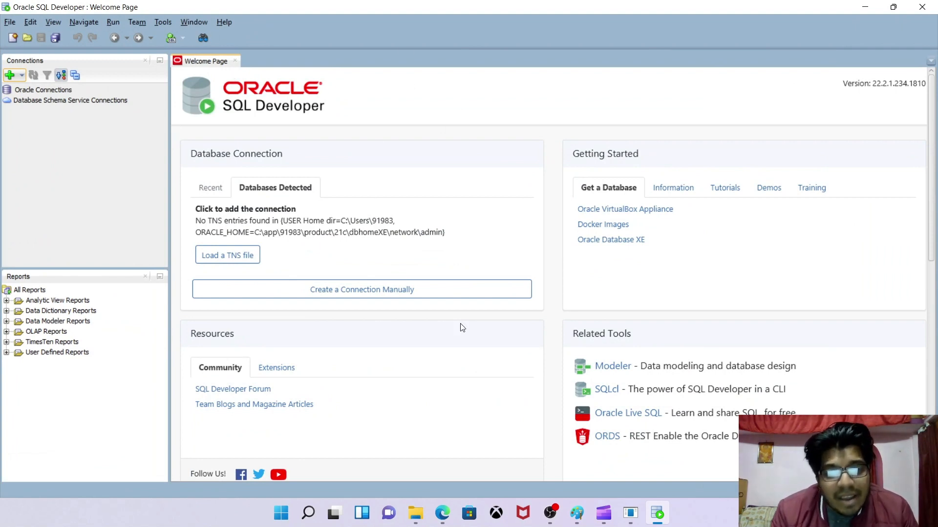
{"action": "left_click", "coordinate": [610, 240]}
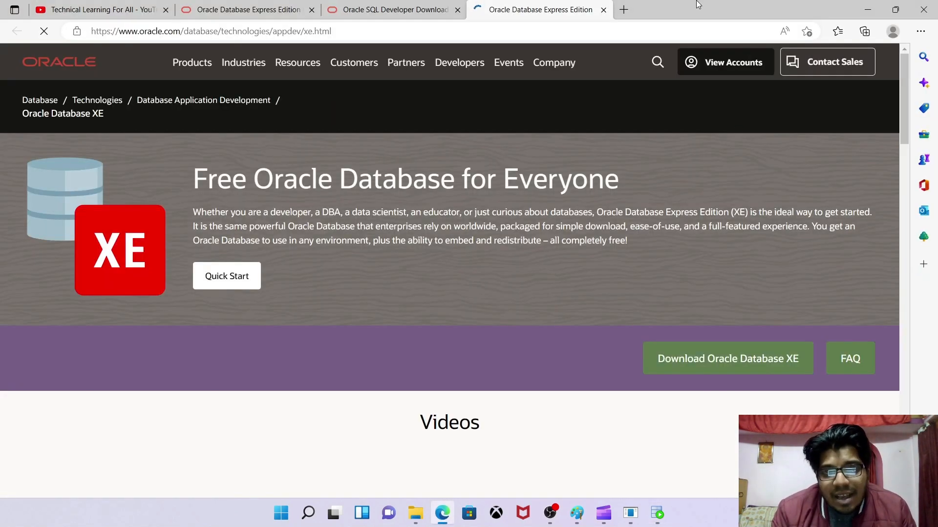
Step: Hide the browser, check the SQL*Plus query result, and select Oracle Connections in SQL Developer
{"action": "left_click", "coordinate": [875, 9]}
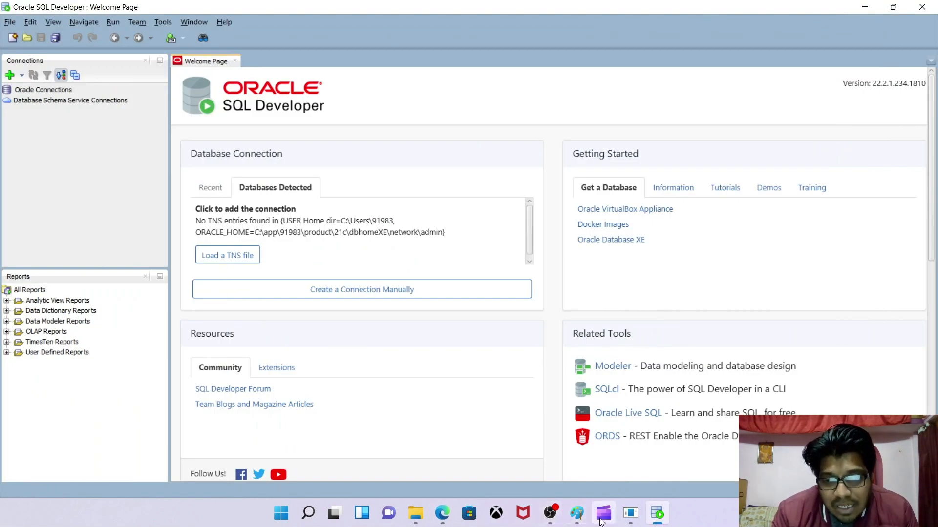
{"action": "left_click", "coordinate": [632, 522]}
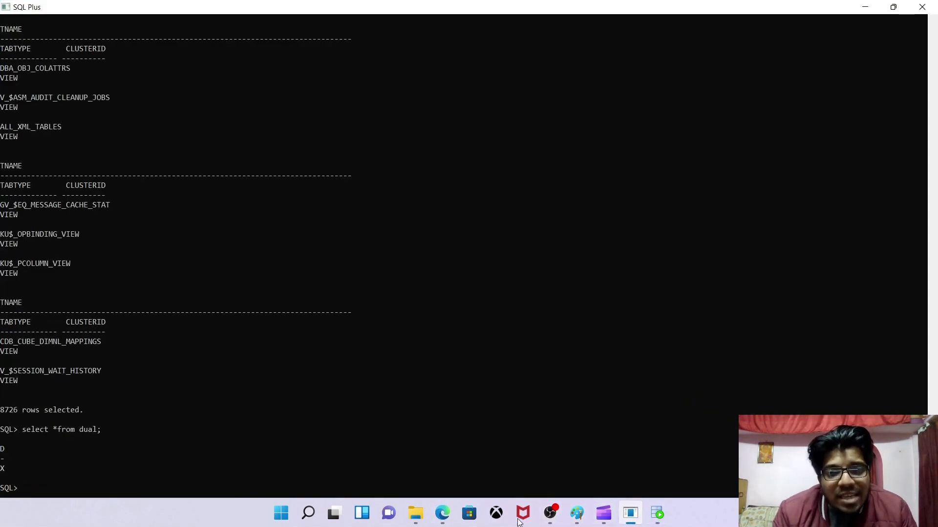
{"action": "left_click", "coordinate": [630, 523]}
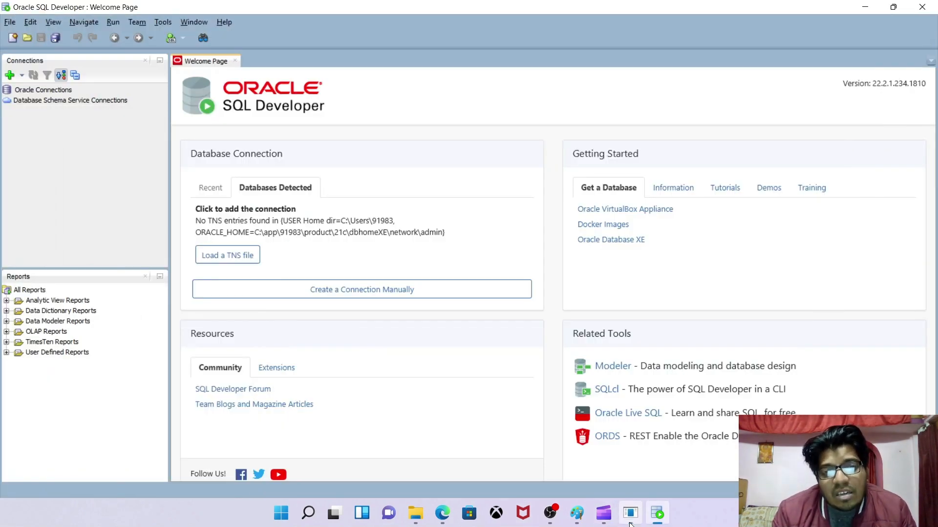
{"action": "left_click", "coordinate": [630, 523]}
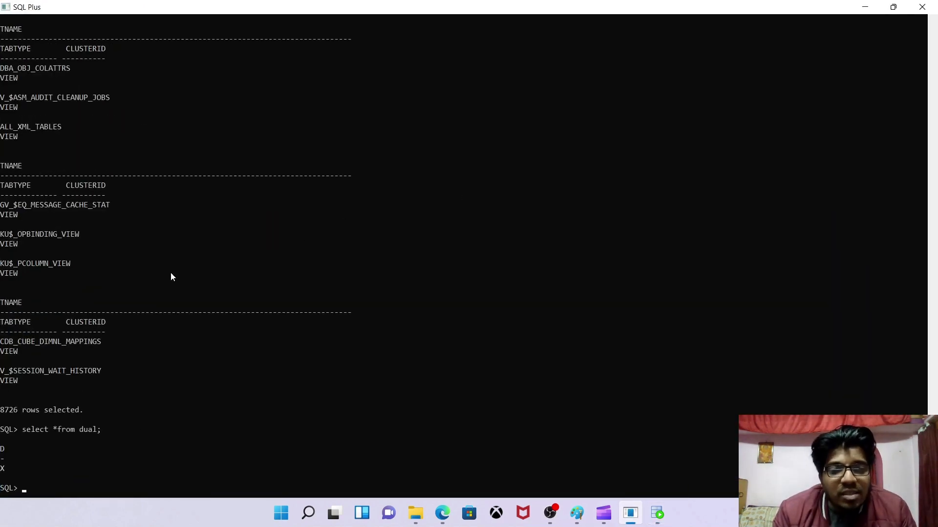
{"action": "left_click", "coordinate": [635, 522]}
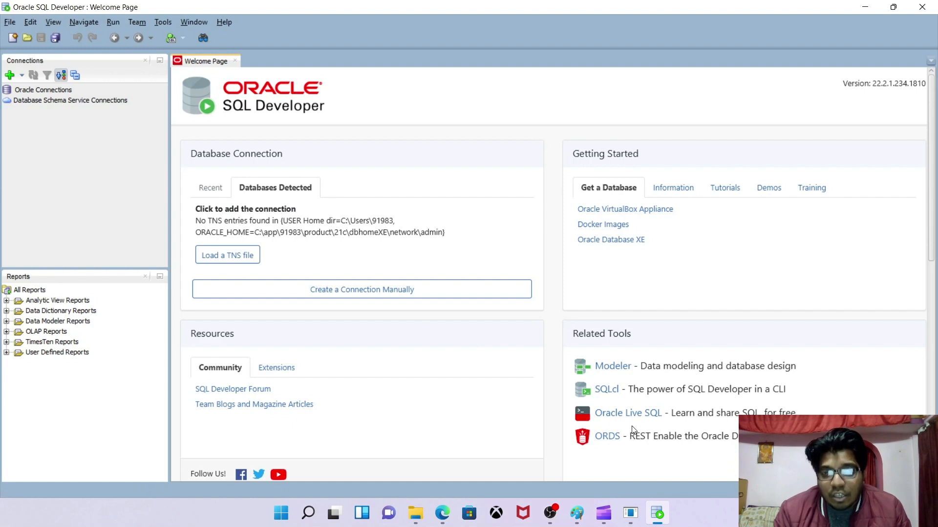
{"action": "left_click", "coordinate": [38, 90]}
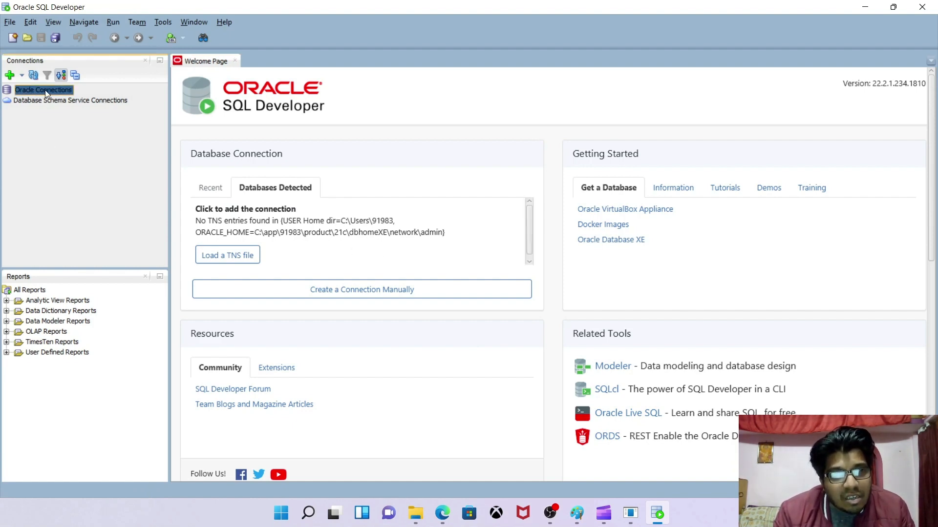
Step: Create a new connection as sys with SYSDBA role and saved password, keeping localhost:1521, SID xe
{"action": "right_click", "coordinate": [50, 90]}
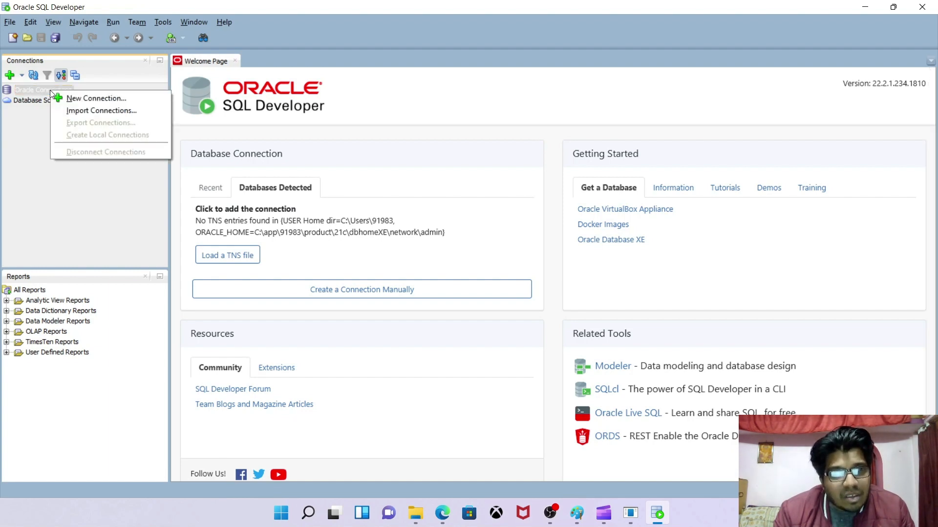
{"action": "left_click", "coordinate": [77, 100]}
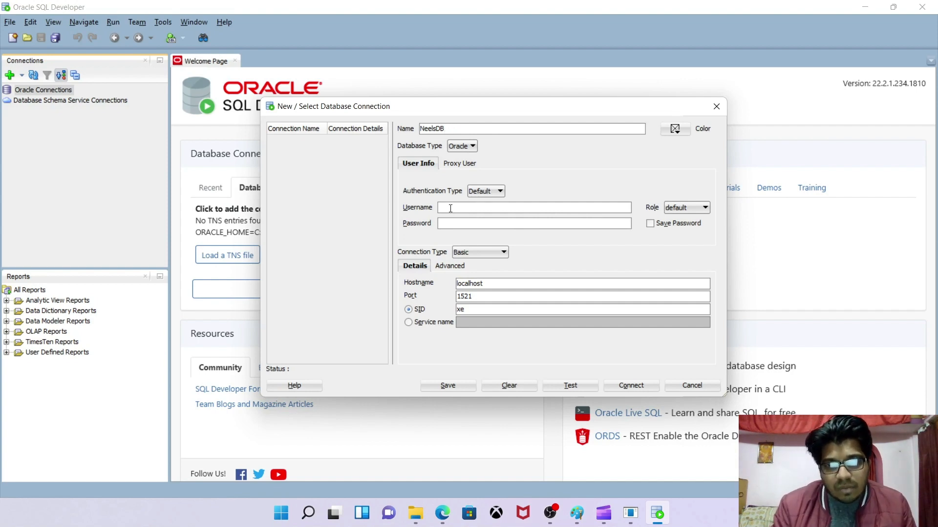
{"action": "type", "text": "sys"}
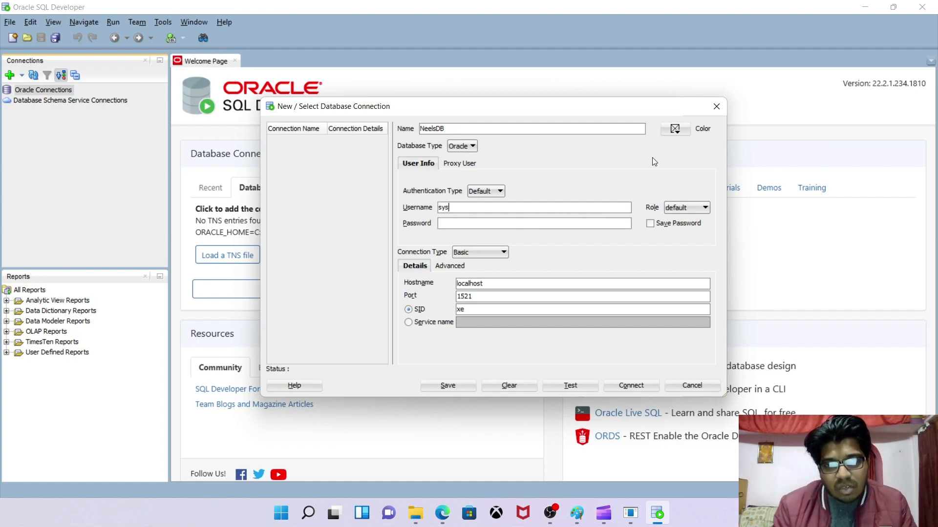
{"action": "left_click", "coordinate": [694, 207]}
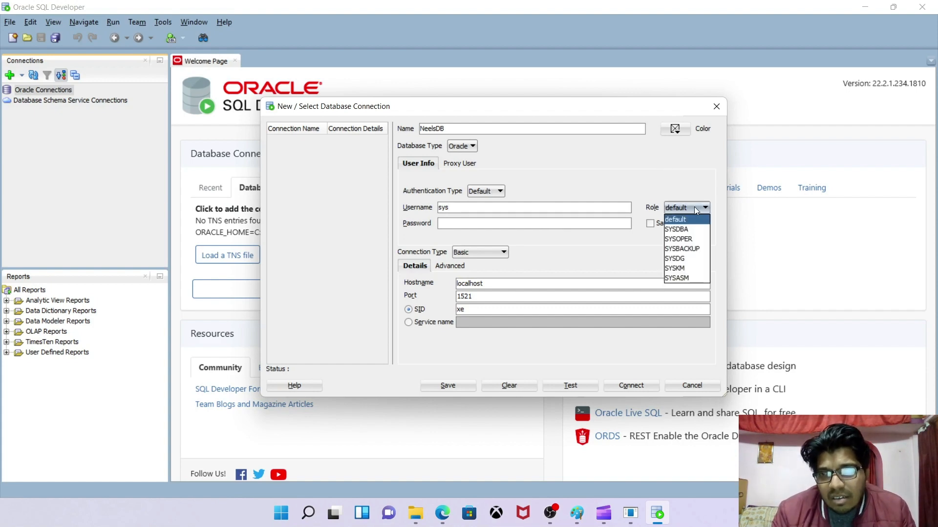
{"action": "left_click", "coordinate": [682, 229]}
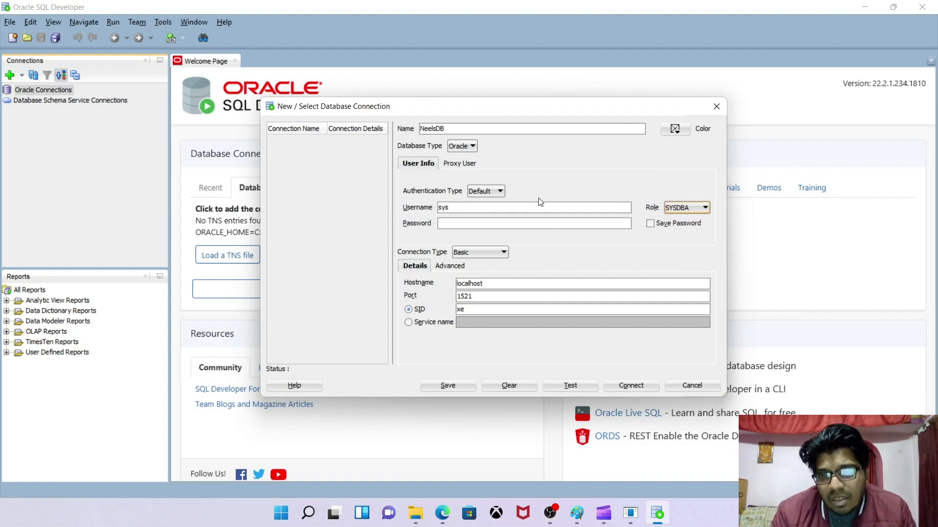
{"action": "left_click", "coordinate": [512, 226]}
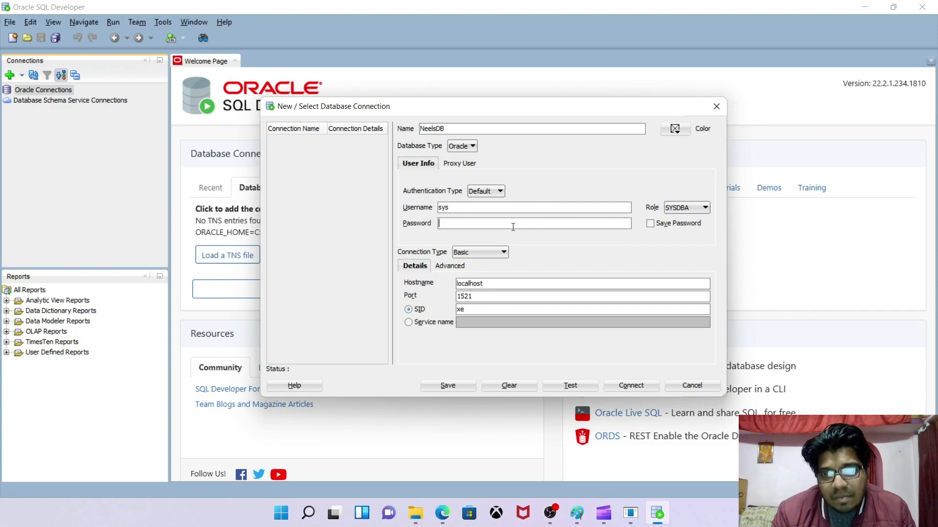
{"action": "type", "text": "••••"}
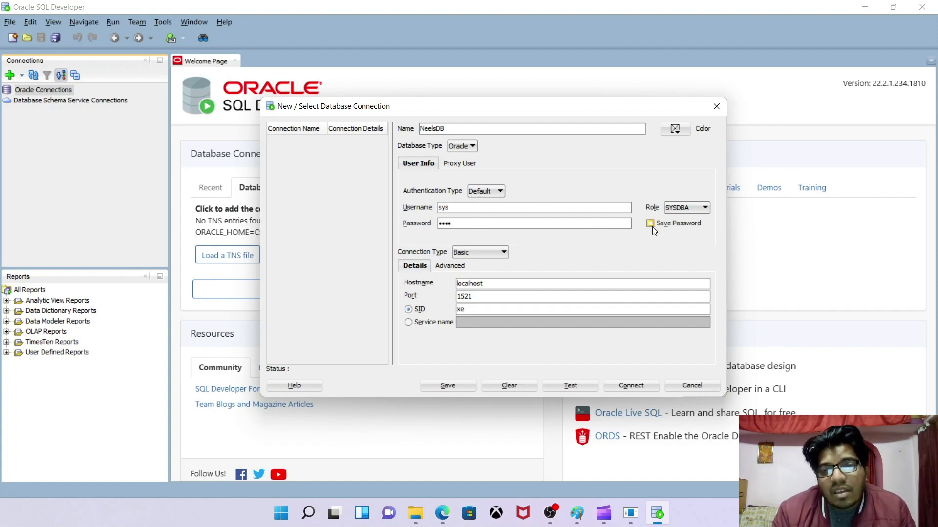
{"action": "left_click", "coordinate": [688, 224]}
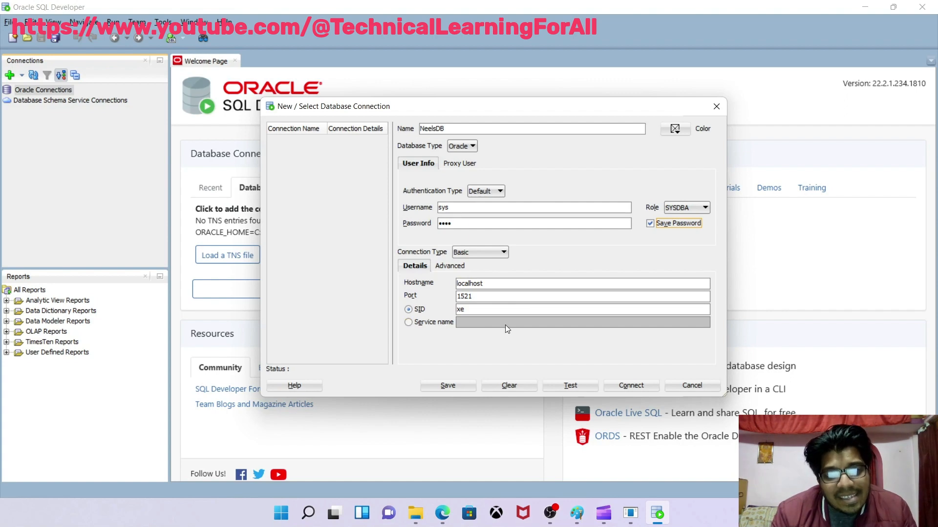
Step: View the Desktop's Untitled.png connection-details screenshot full-screen in Photos, then return to SQL Developer
{"action": "mouse_move", "coordinate": [414, 517]}
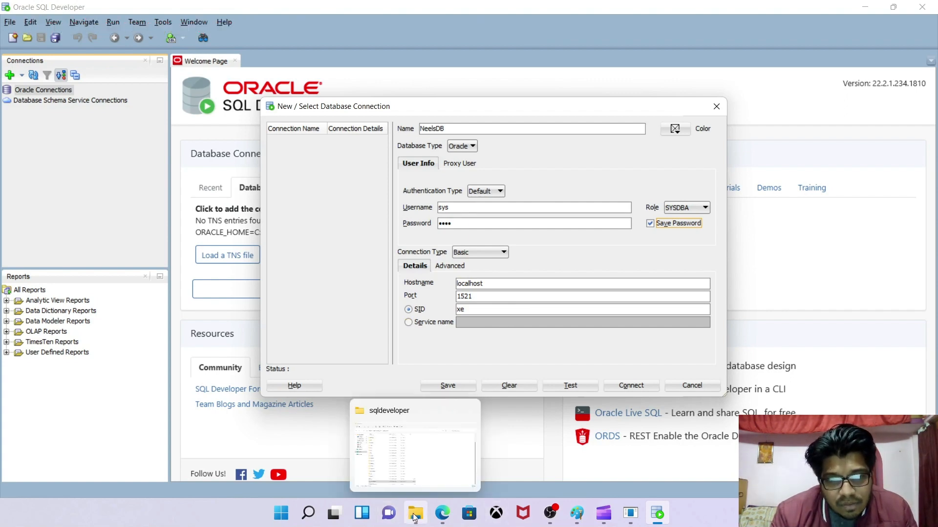
{"action": "left_click", "coordinate": [415, 469]}
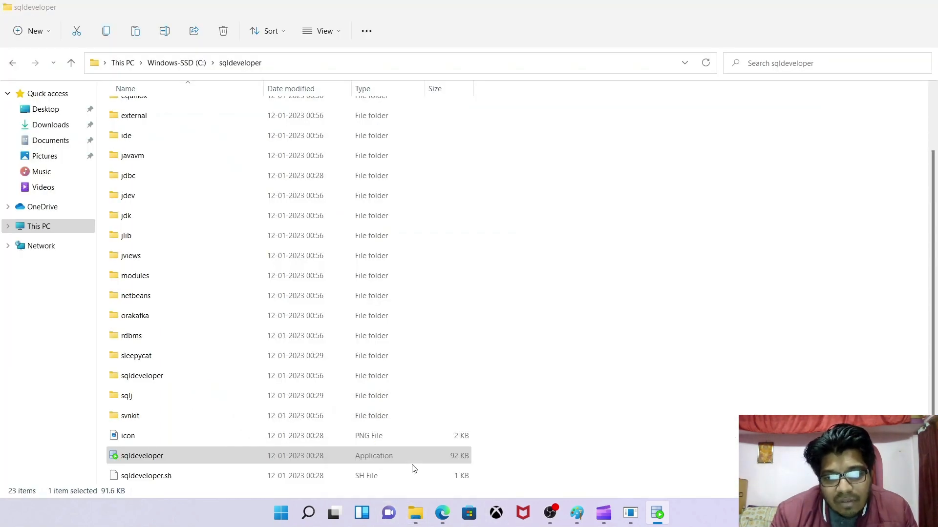
{"action": "left_click", "coordinate": [49, 109]}
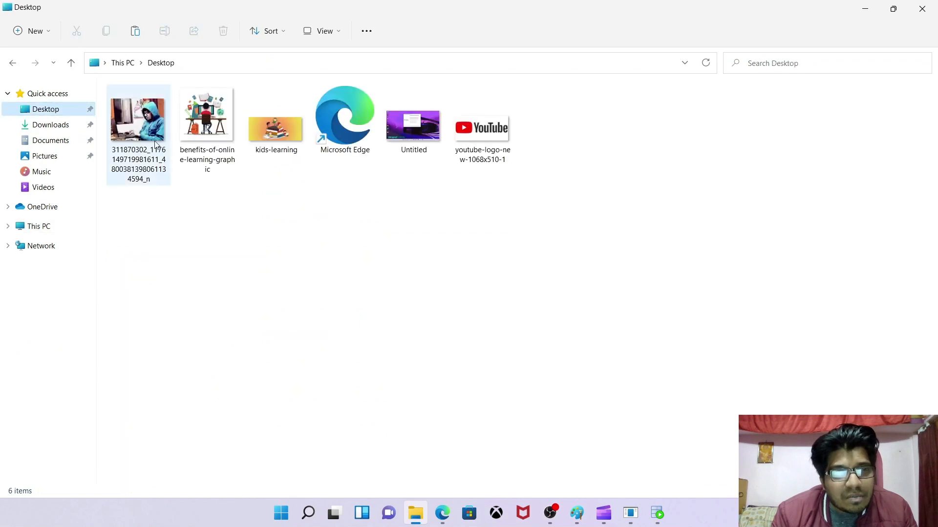
{"action": "double_click", "coordinate": [414, 135]}
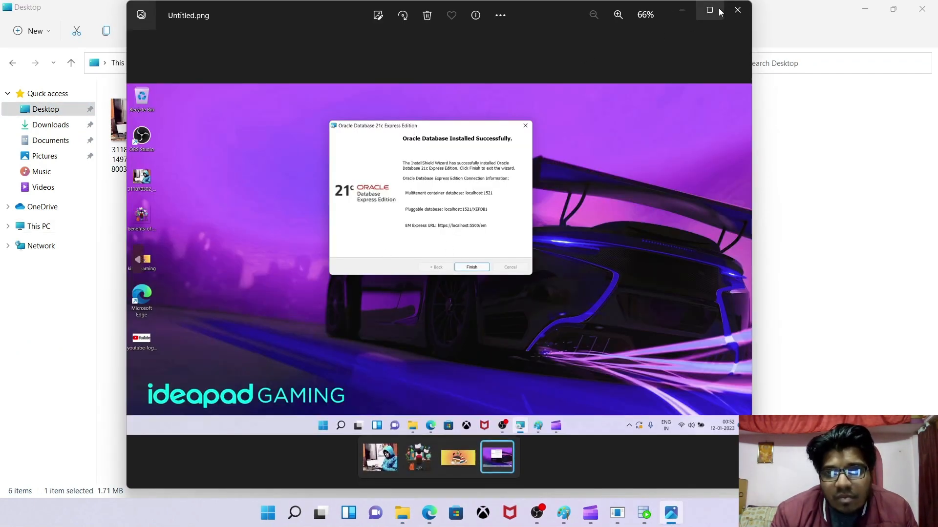
{"action": "left_click", "coordinate": [719, 11]}
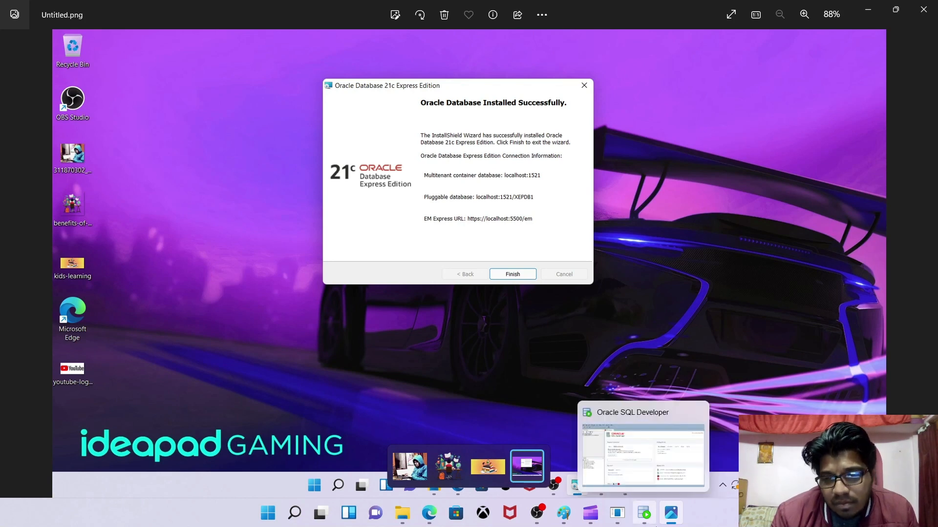
{"action": "left_click", "coordinate": [646, 517]}
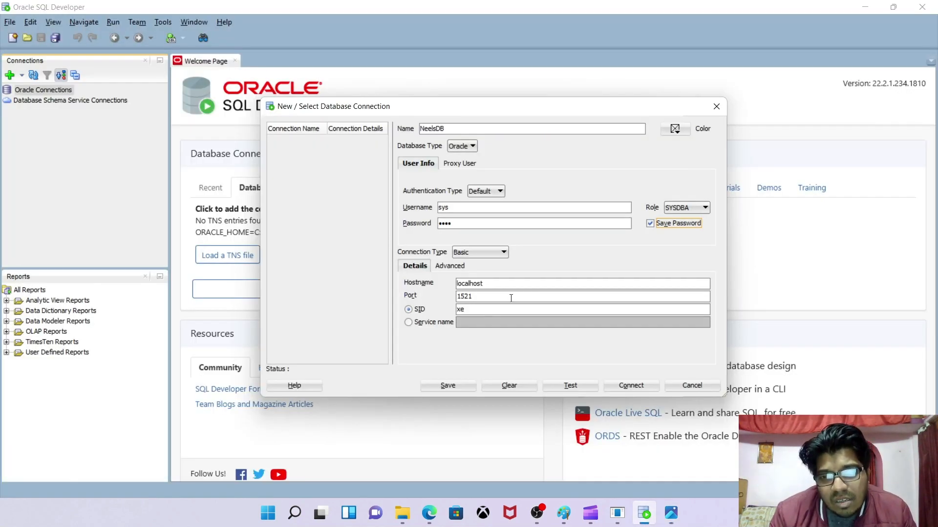
Step: Change the SID to orcl and test the connection
{"action": "left_click", "coordinate": [492, 310]}
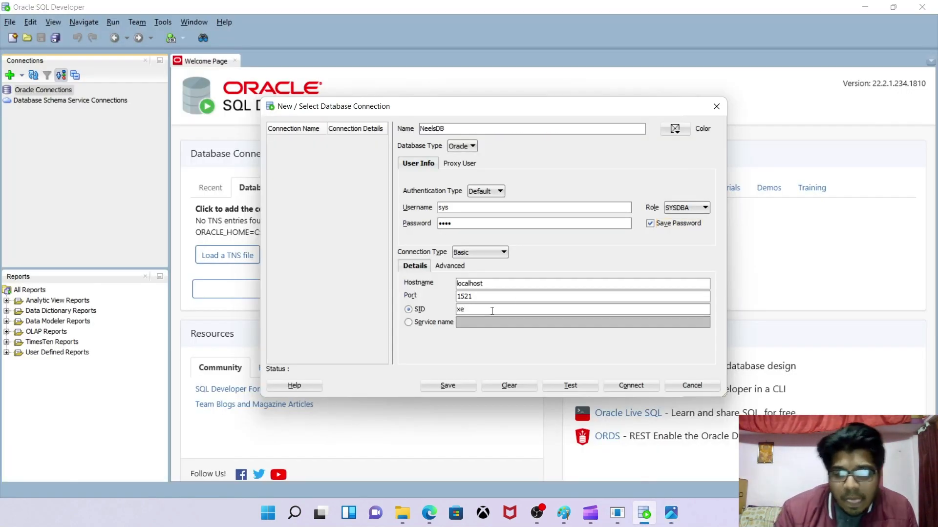
{"action": "key", "text": "BackSpace"}
{"action": "type", "text": "o"}
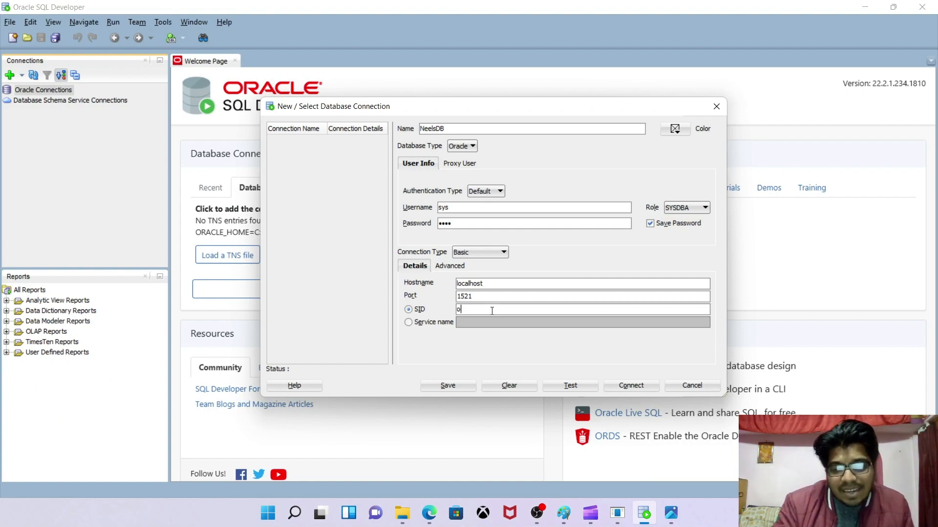
{"action": "type", "text": "rcl"}
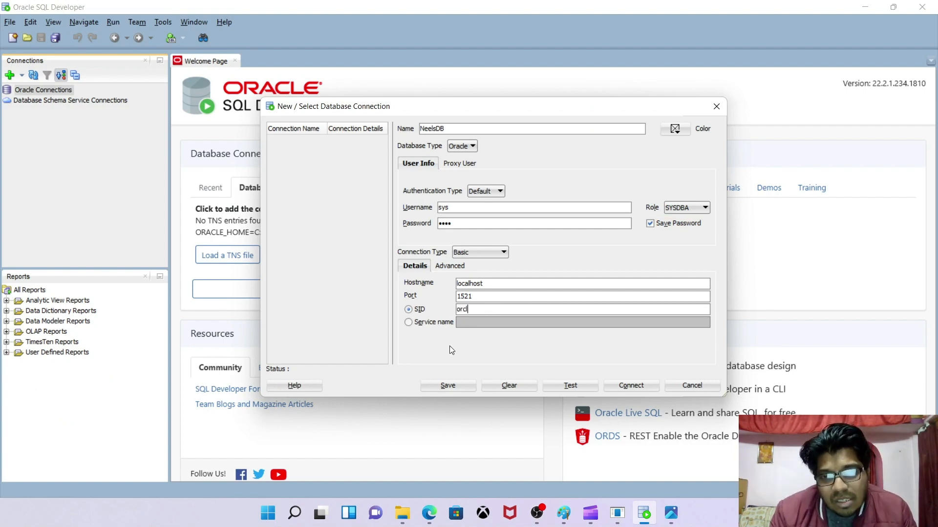
{"action": "left_click", "coordinate": [569, 387]}
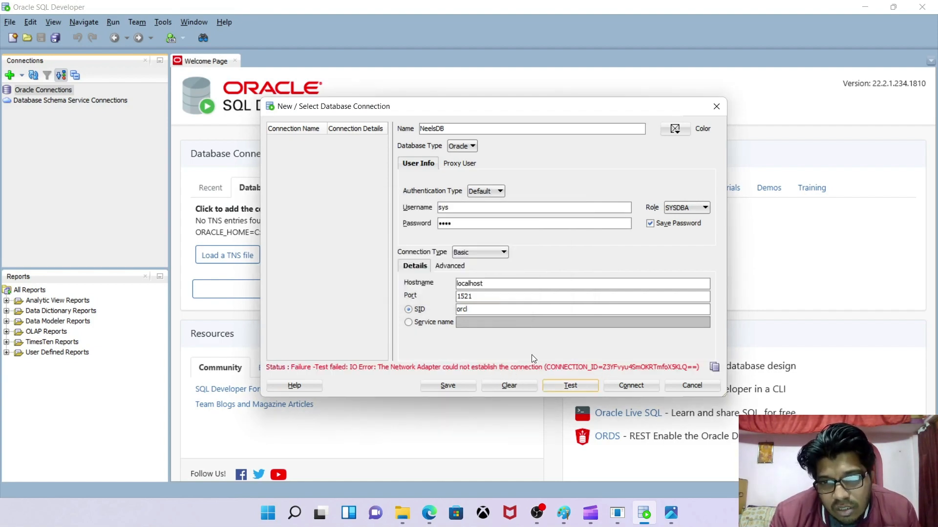
Step: Restore SID xe and test, then switch the role to default and test again
{"action": "double_click", "coordinate": [490, 308]}
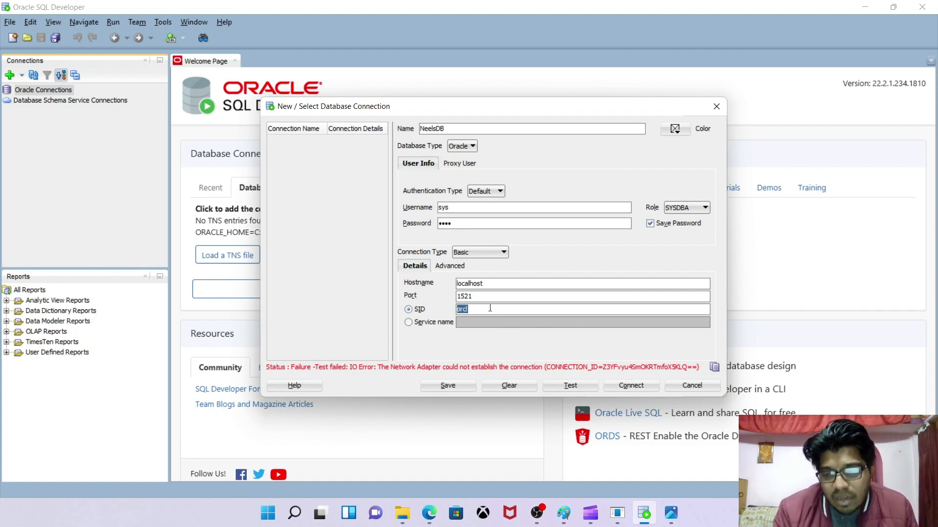
{"action": "type", "text": "xe"}
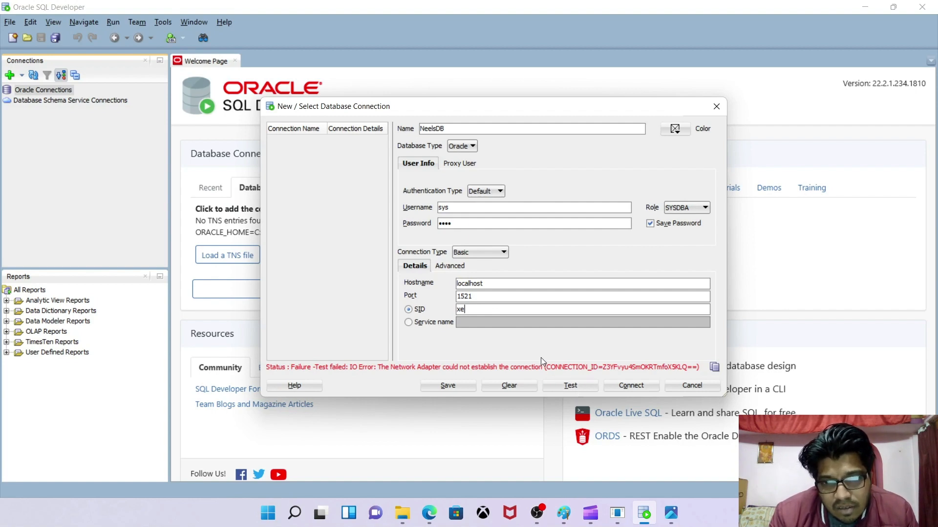
{"action": "left_click", "coordinate": [570, 386]}
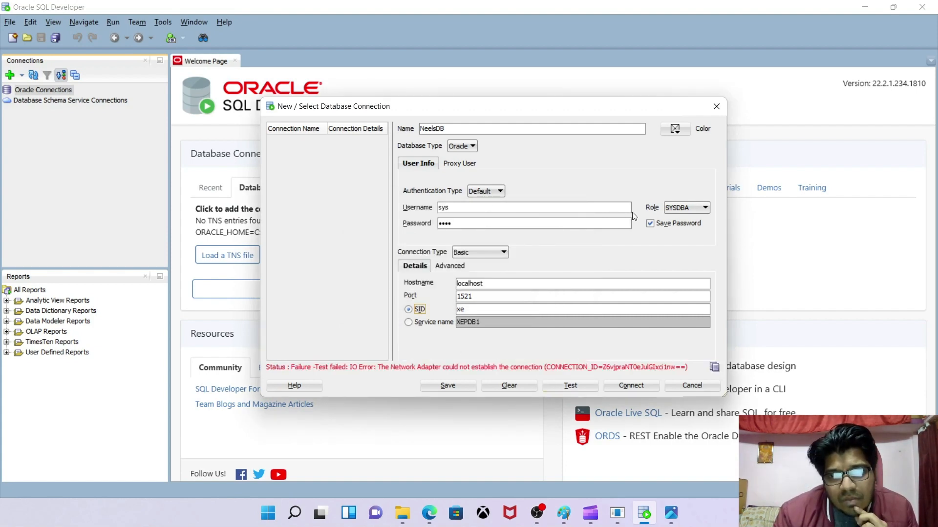
{"action": "left_click", "coordinate": [694, 209]}
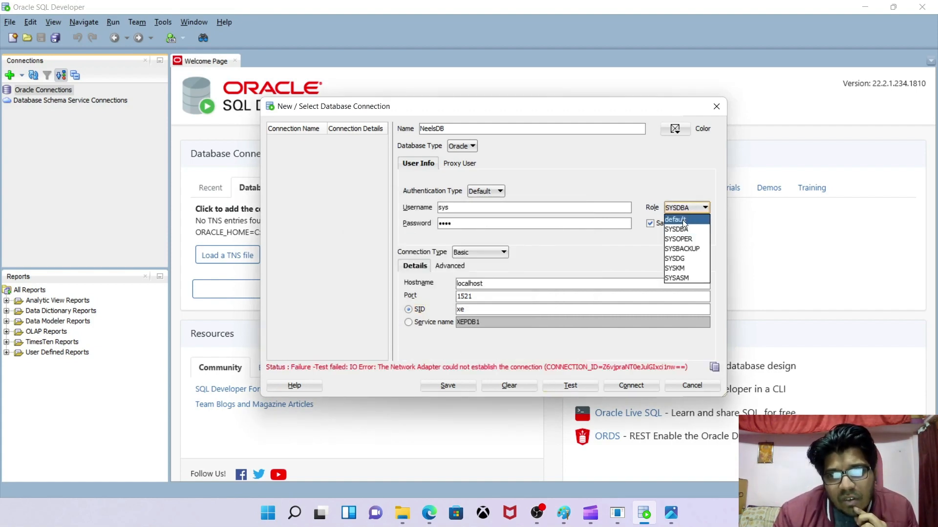
{"action": "left_click", "coordinate": [683, 220]}
{"action": "left_click", "coordinate": [570, 390]}
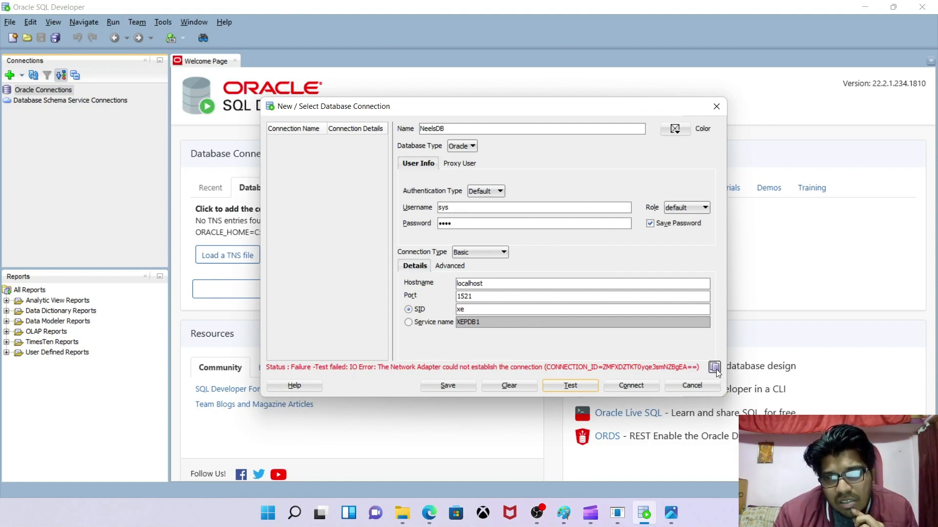
Step: Open Notepad from search, paste the Network Adapter IO error message, and minimize it
{"action": "left_click", "coordinate": [293, 513]}
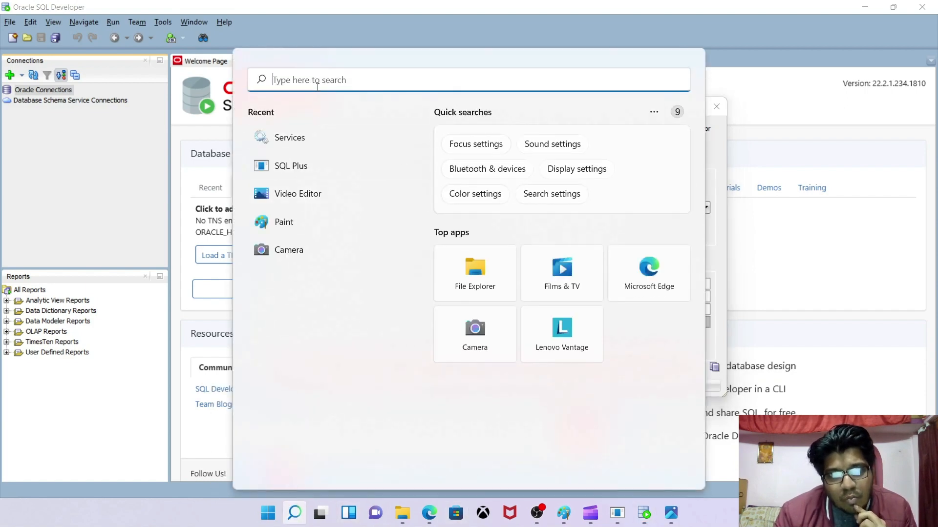
{"action": "type", "text": "notepad"}
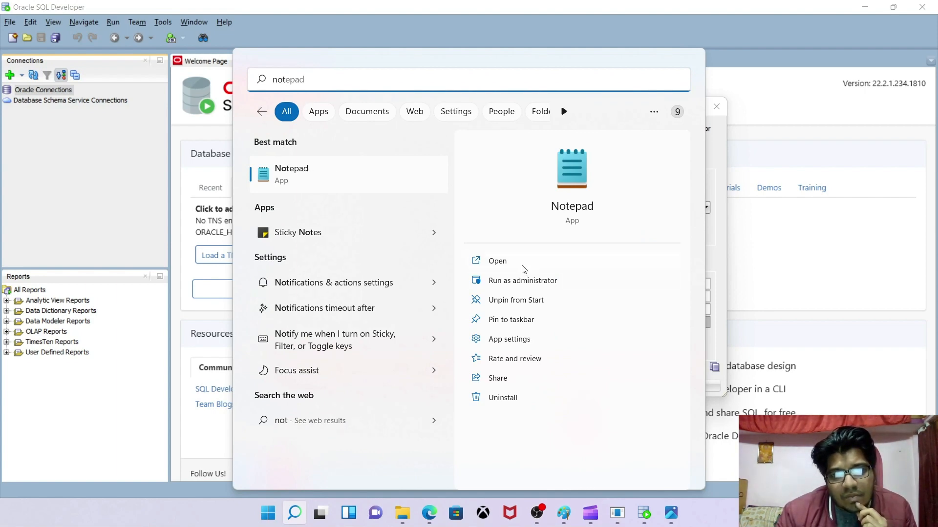
{"action": "left_click", "coordinate": [517, 259]}
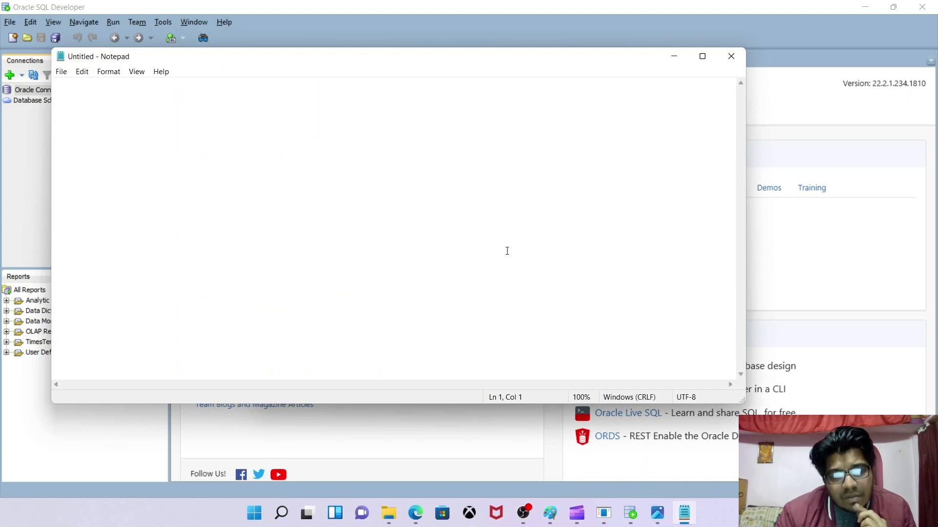
{"action": "type", "text": "Status : Failure -Test failed: IO Error: The Network Adapter could not establish the connection (CONNECTION_ID=ZMFXDZTKT0yqe3smNZBgEA==)"}
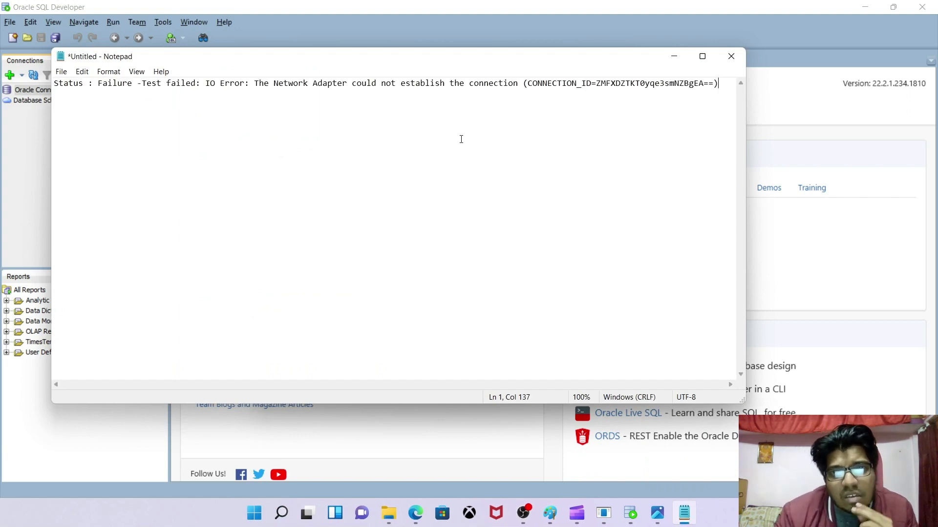
{"action": "left_click", "coordinate": [674, 57]}
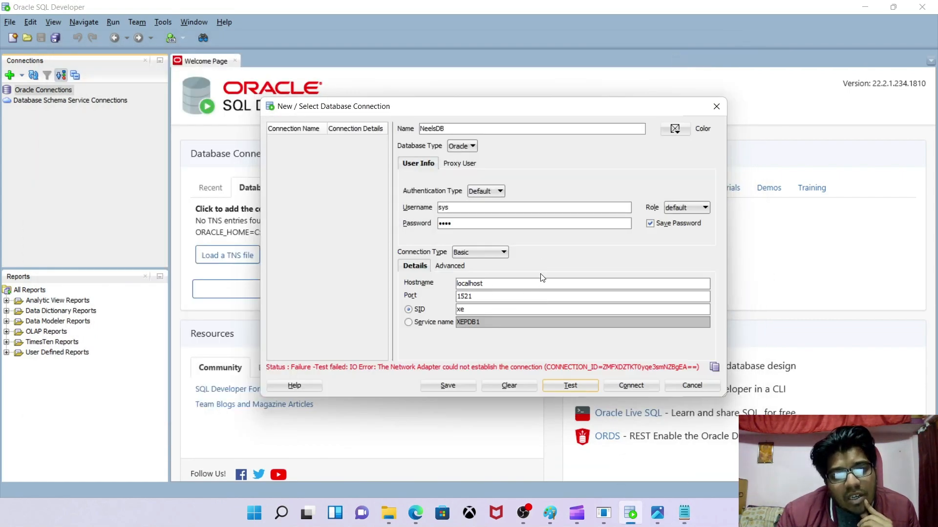
Step: Close the old SQL Plus console and search Windows for 'SQL' to find SQL Plus
{"action": "left_click", "coordinate": [421, 267]}
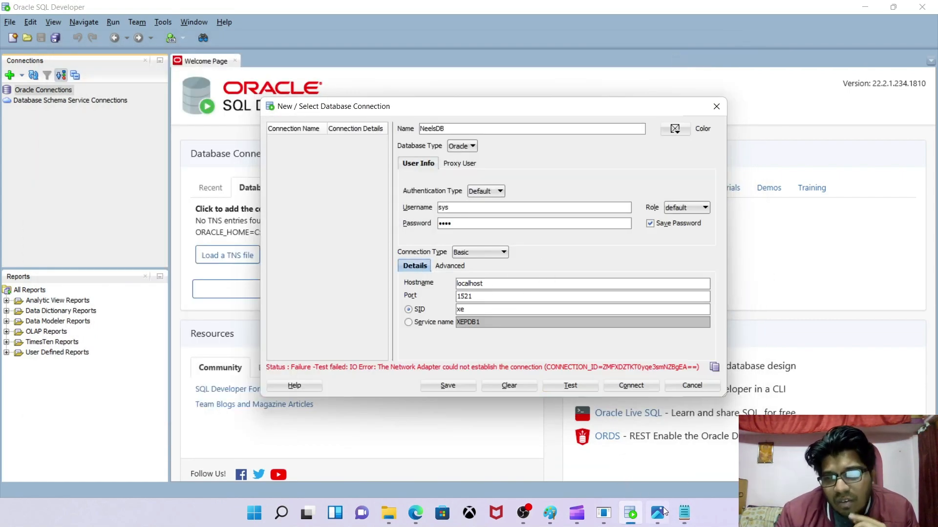
{"action": "left_click", "coordinate": [604, 513]}
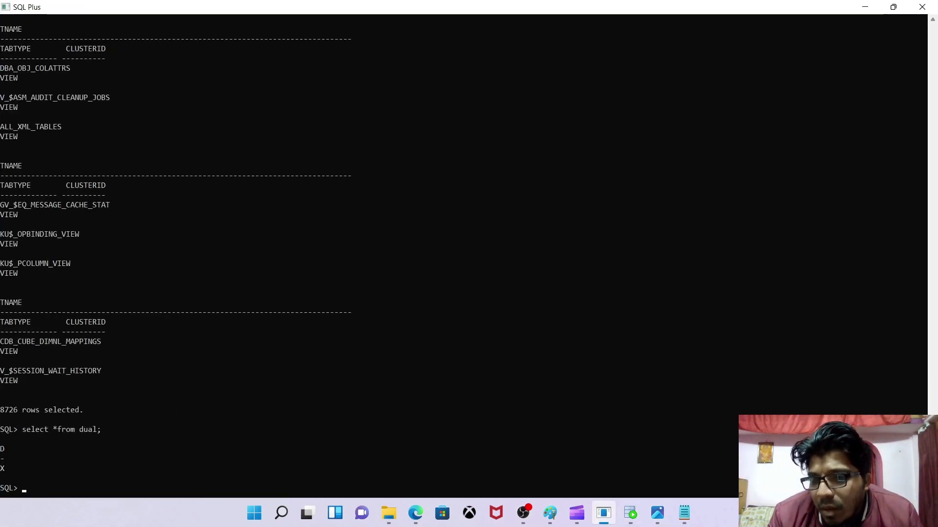
{"action": "left_click_drag", "start_coordinate": [933, 483], "coordinate": [936, 4]}
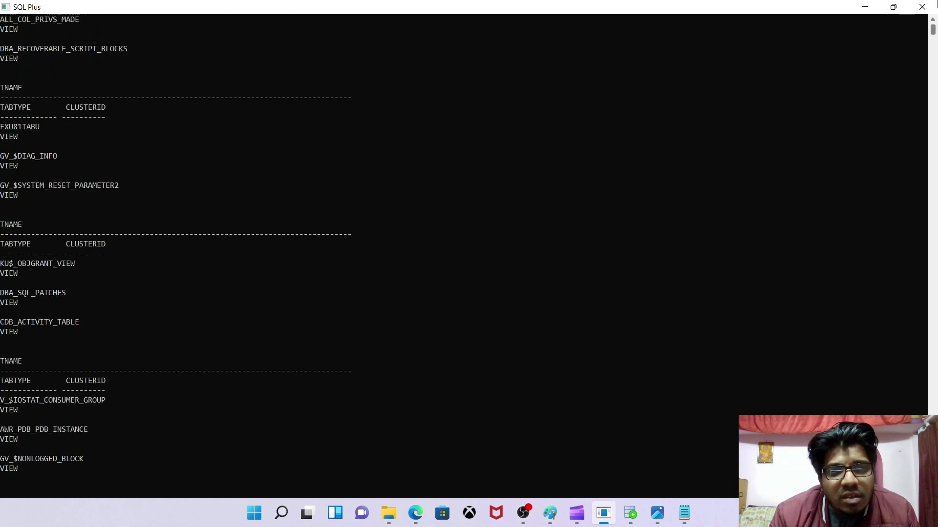
{"action": "left_click", "coordinate": [930, 9]}
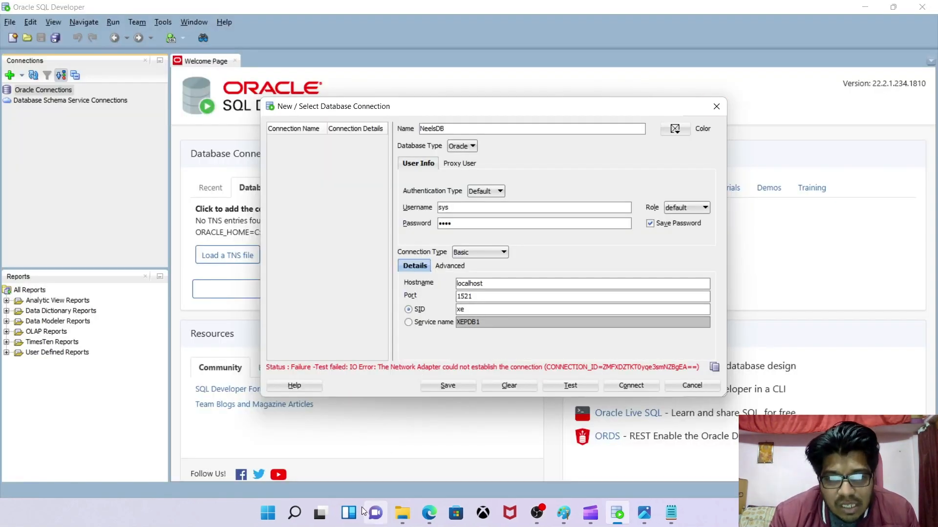
{"action": "left_click", "coordinate": [294, 514]}
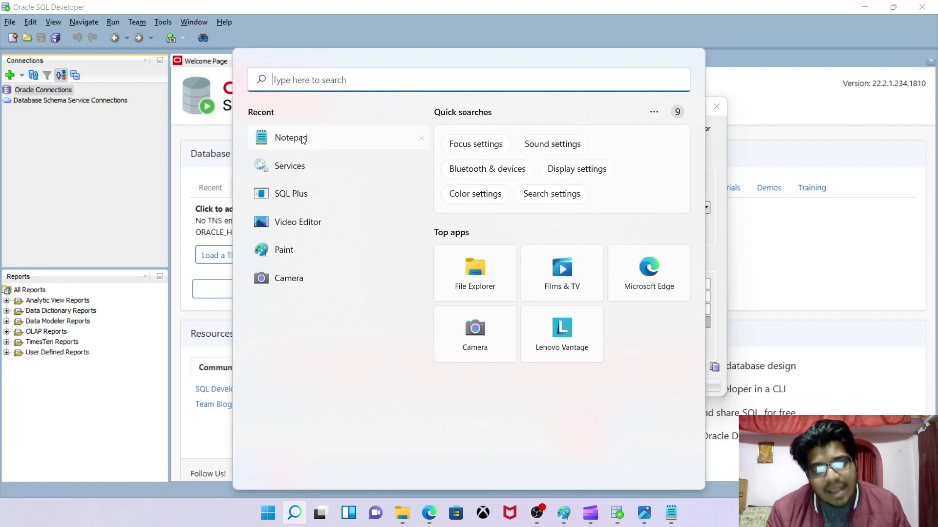
{"action": "type", "text": "SQL"}
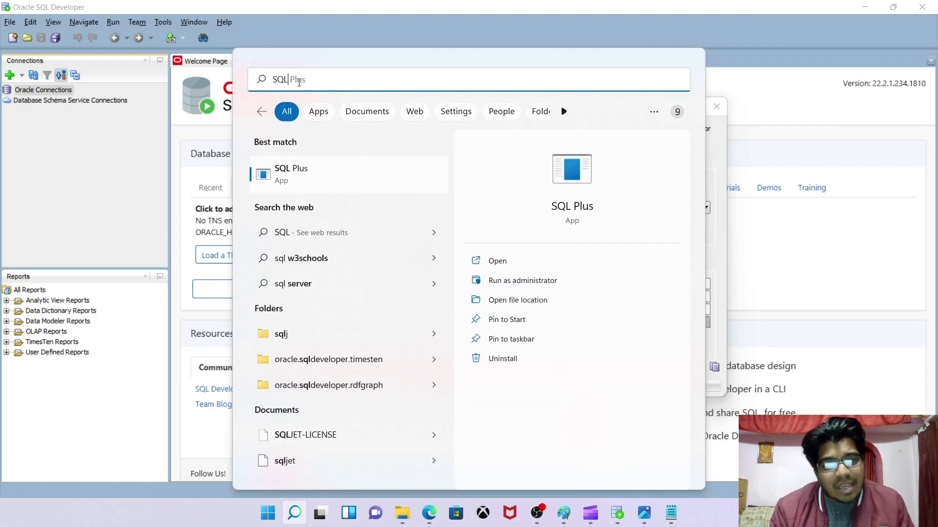
Step: Connect SQL*Plus to Oracle 21c Express Edition as 'sys as sysdba', then minimize the console
{"action": "left_click", "coordinate": [313, 174]}
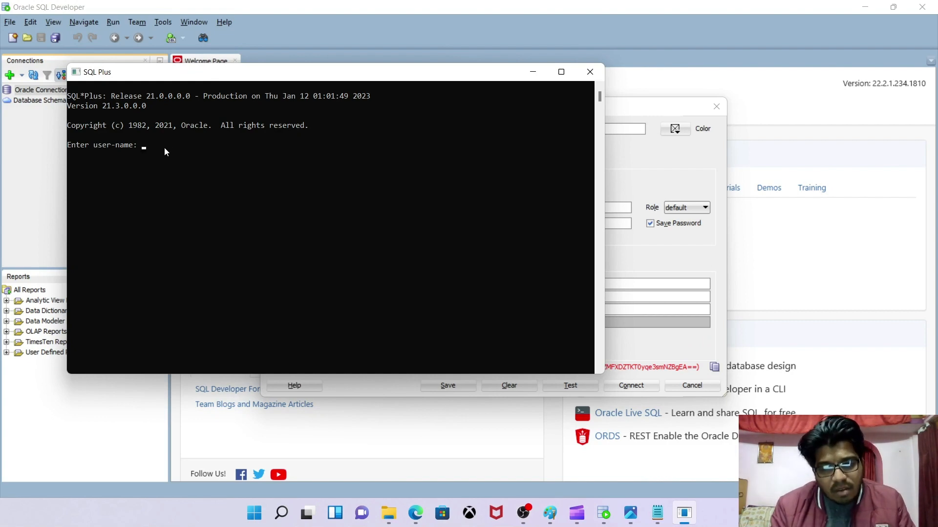
{"action": "type", "text": "sys as"}
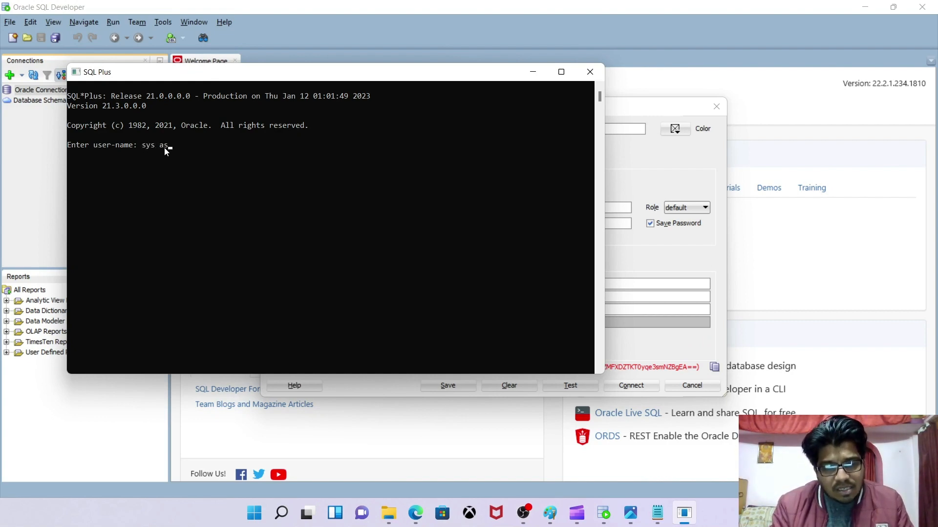
{"action": "type", "text": " sysdba"}
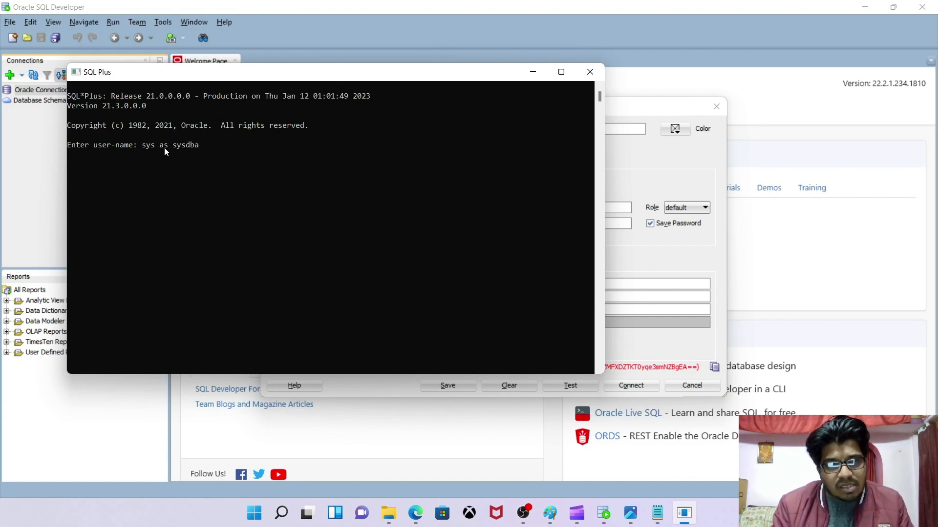
{"action": "key", "text": "Return"}
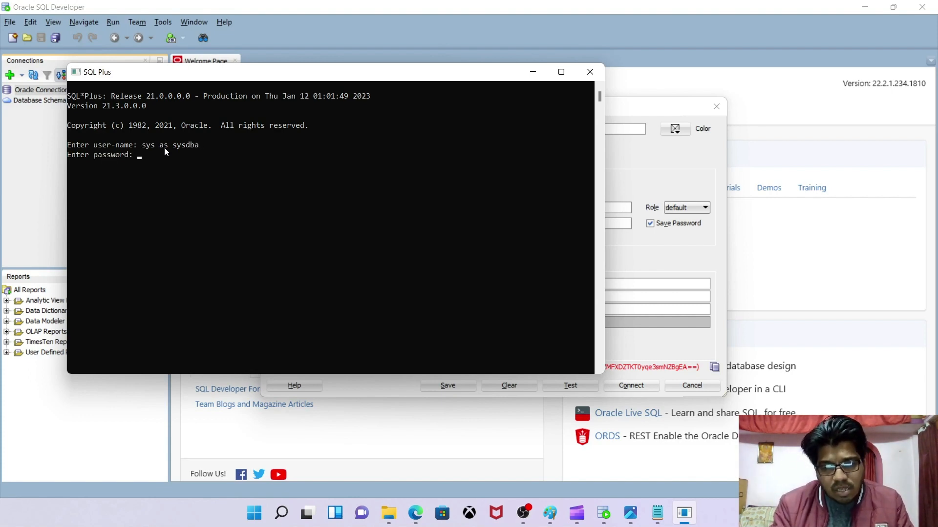
{"action": "key", "text": "Return"}
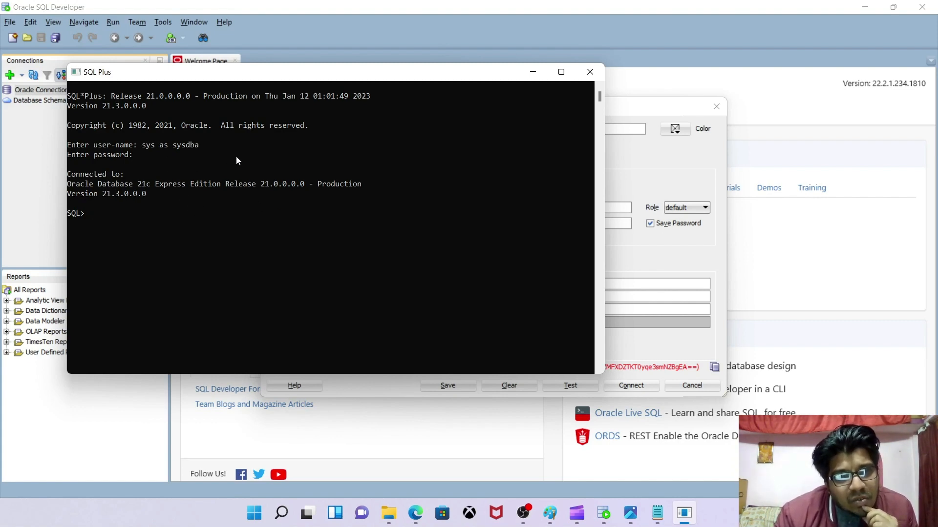
{"action": "left_click_drag", "start_coordinate": [170, 78], "coordinate": [370, 158]}
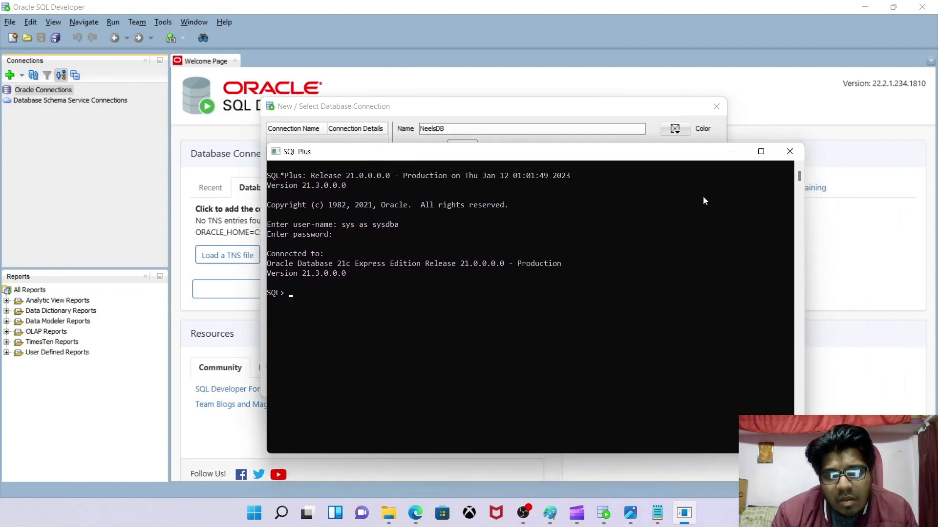
{"action": "left_click", "coordinate": [732, 152]}
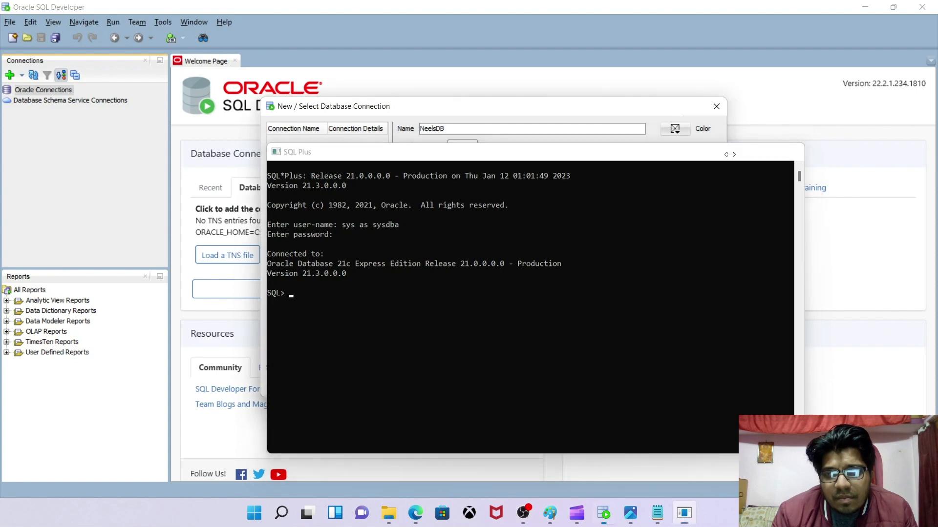
Step: Open Control Panel from Windows search, close it, then search for Command Prompt
{"action": "left_click", "coordinate": [280, 513]}
{"action": "type", "text": "Coo"}
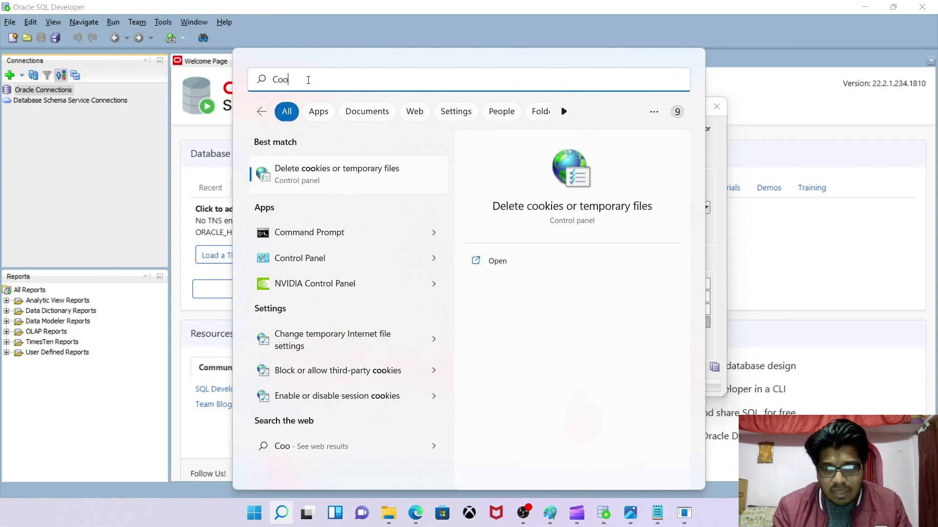
{"action": "key", "text": "BackSpace"}
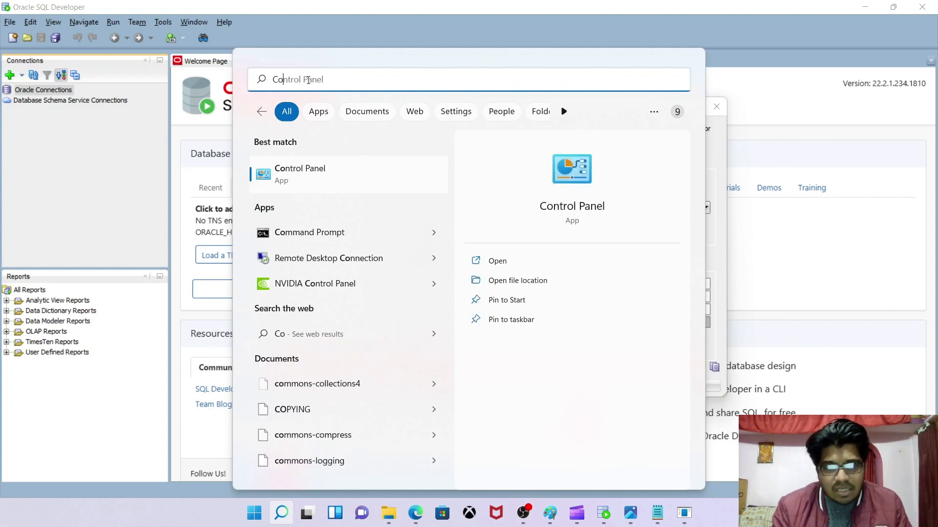
{"action": "key", "text": "Return"}
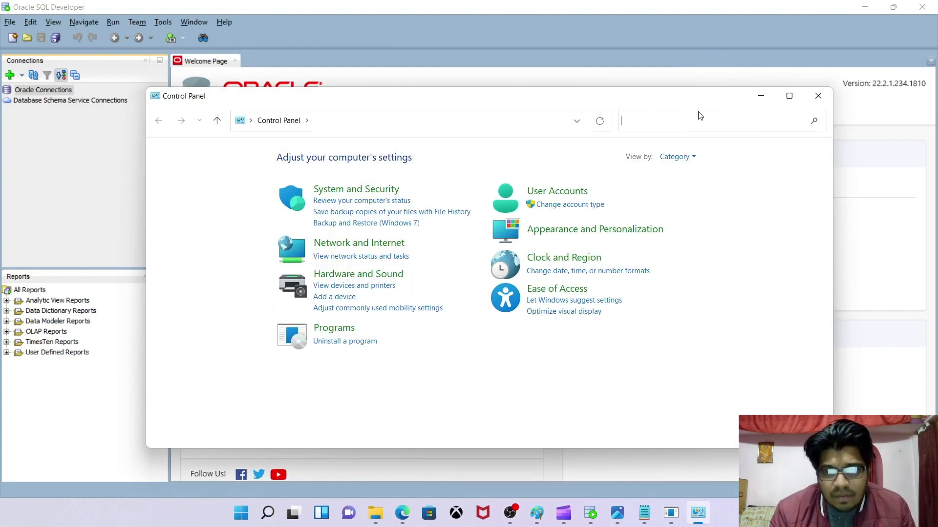
{"action": "left_click", "coordinate": [818, 96]}
{"action": "left_click", "coordinate": [280, 511]}
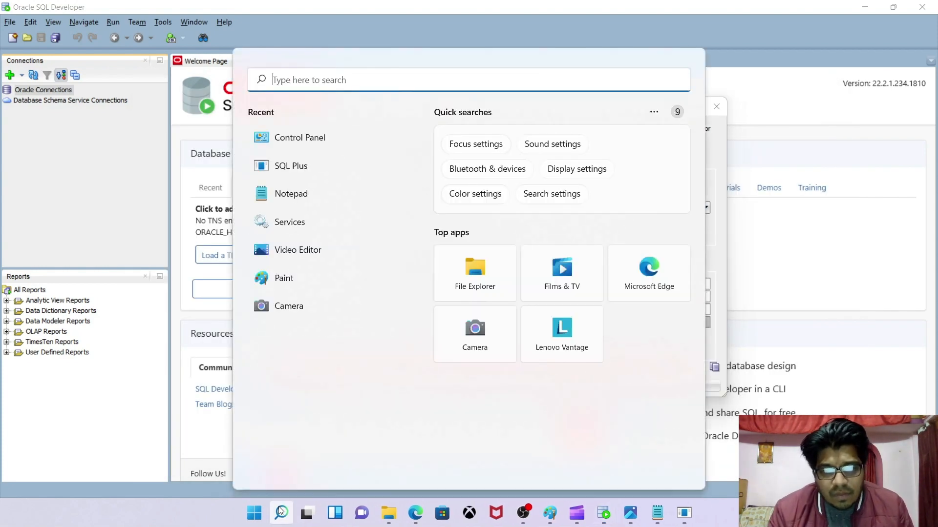
{"action": "type", "text": "Command"}
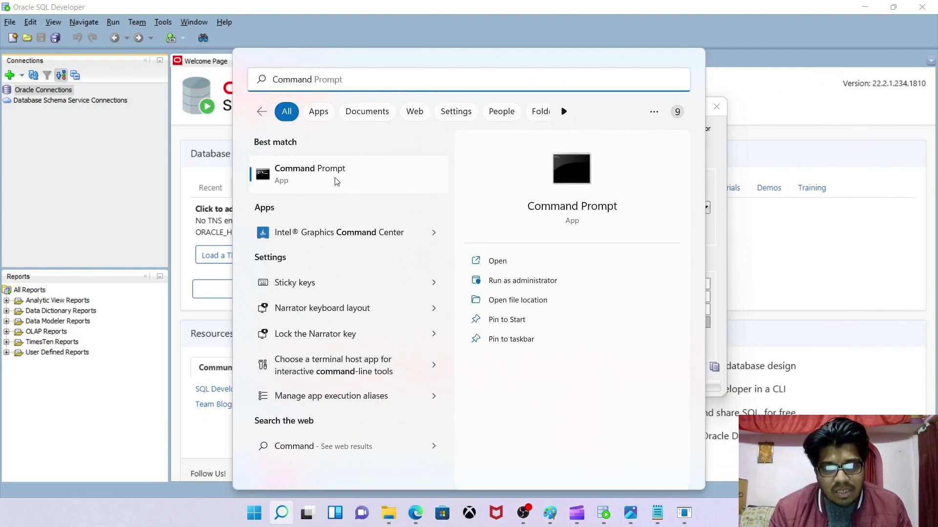
Step: Run ipconfig in a new Command Prompt window
{"action": "left_click", "coordinate": [372, 175]}
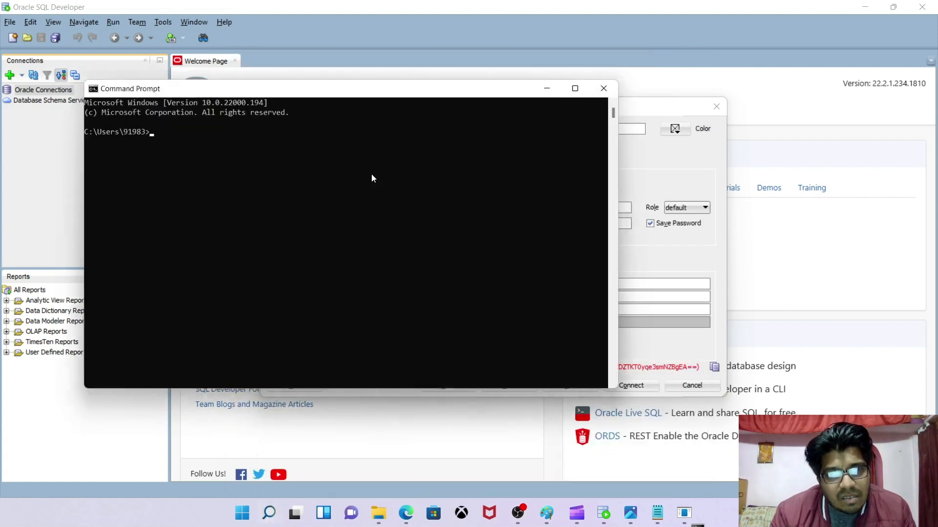
{"action": "left_click", "coordinate": [299, 139]}
{"action": "type", "text": "ip"}
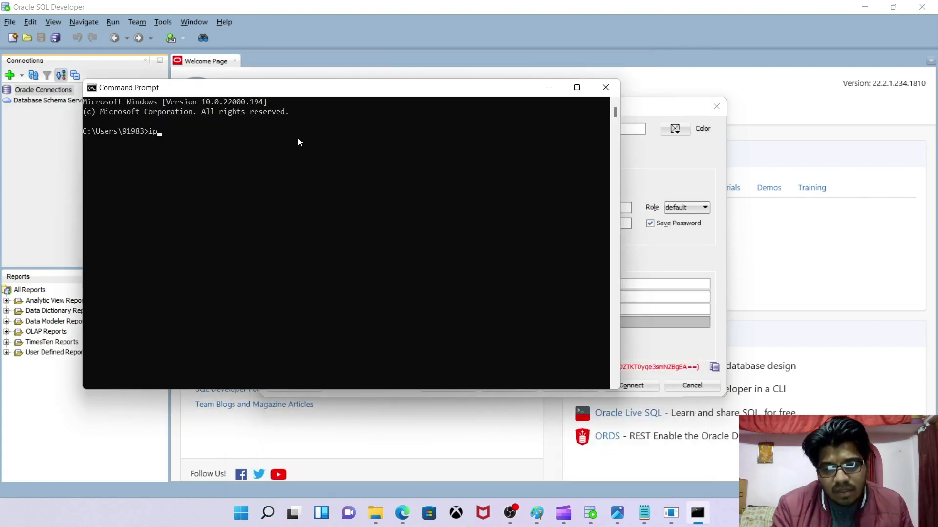
{"action": "type", "text": "con"}
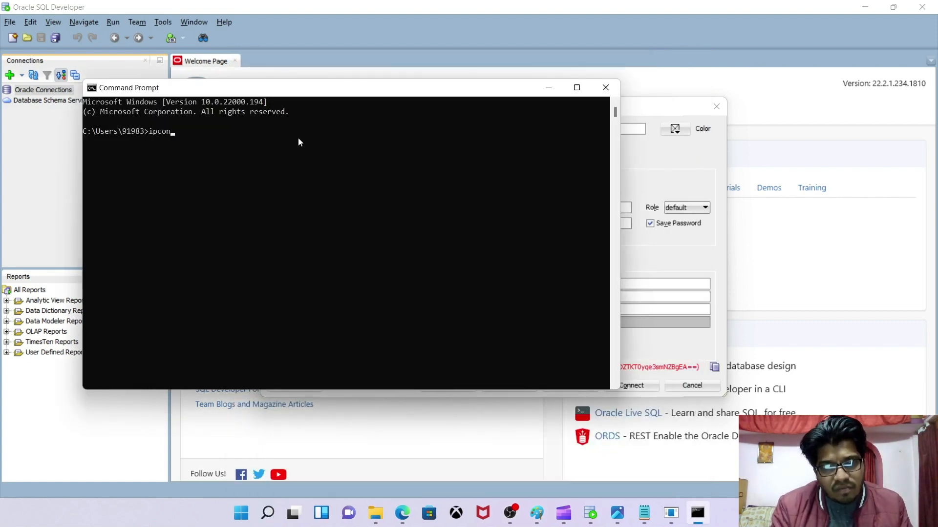
{"action": "type", "text": "fig"}
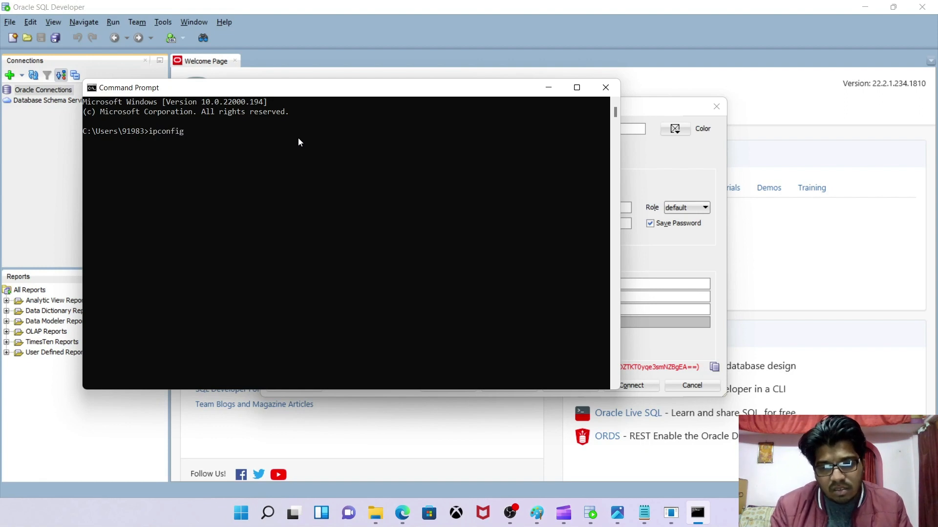
{"action": "key", "text": "Return"}
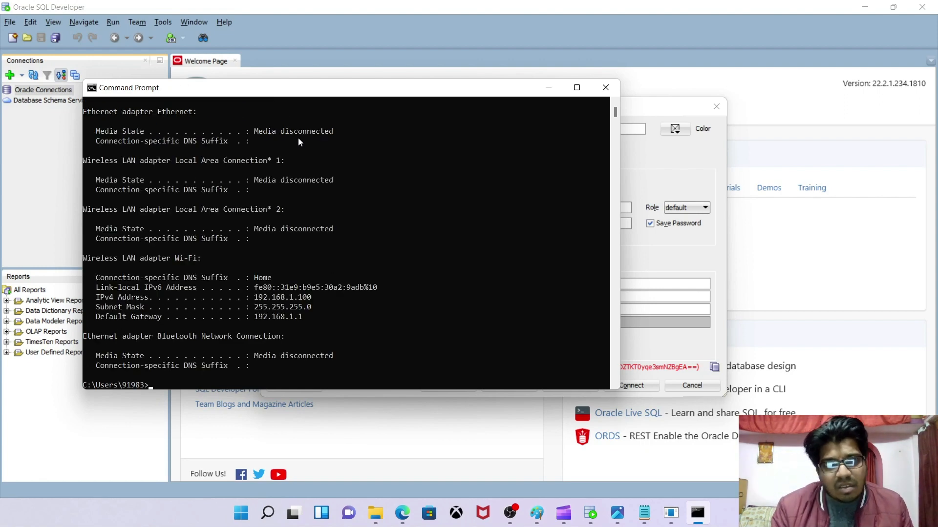
Step: Copy the Wi-Fi IPv4 address 192.168.1.100 and minimize the console
{"action": "double_click", "coordinate": [256, 297]}
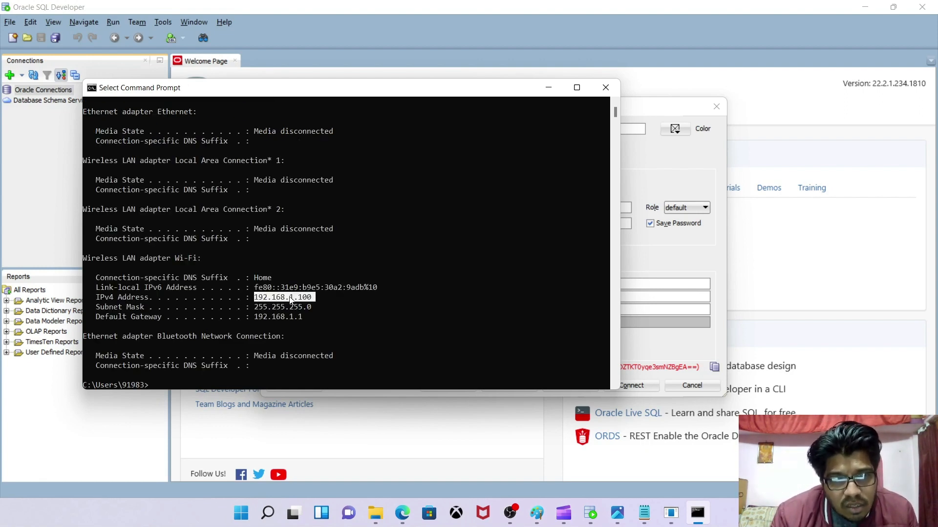
{"action": "key", "text": "ctrl+c"}
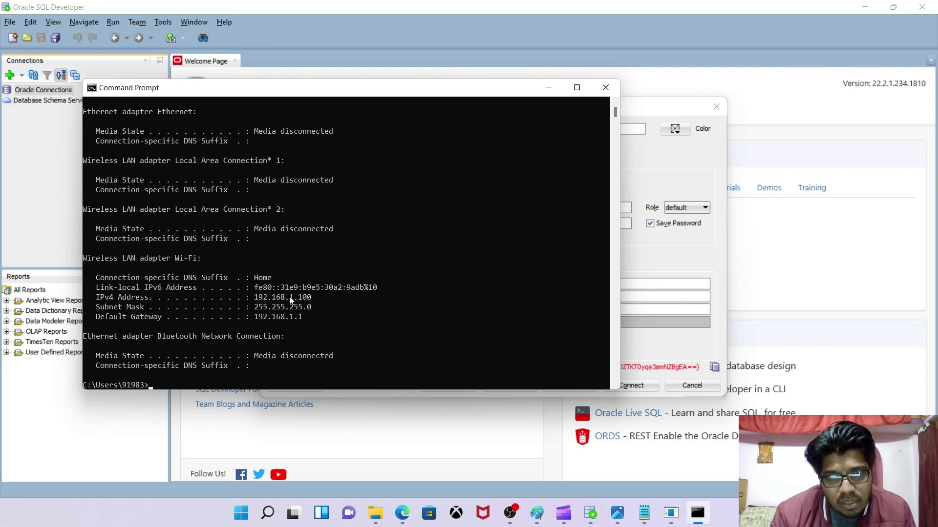
{"action": "left_click_drag", "start_coordinate": [309, 298], "coordinate": [256, 302]}
{"action": "key", "text": "ctrl+c"}
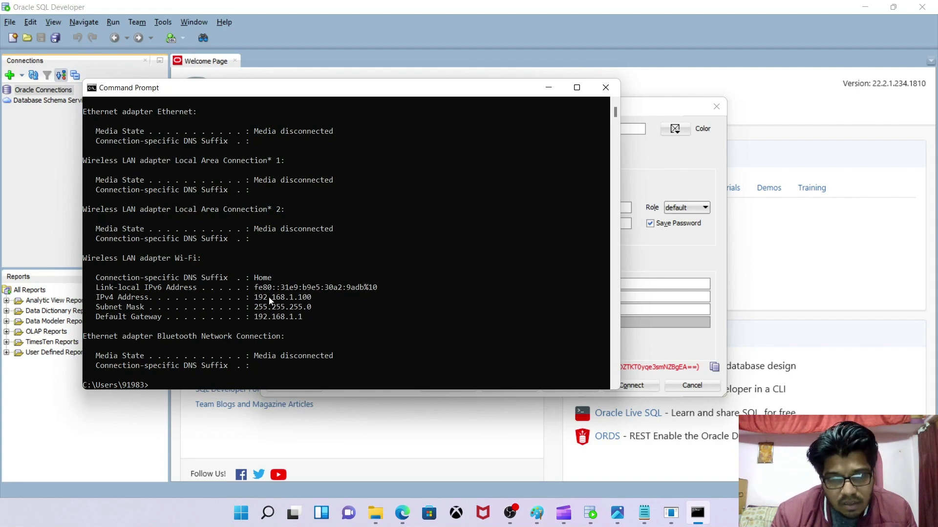
{"action": "left_click", "coordinate": [557, 89]}
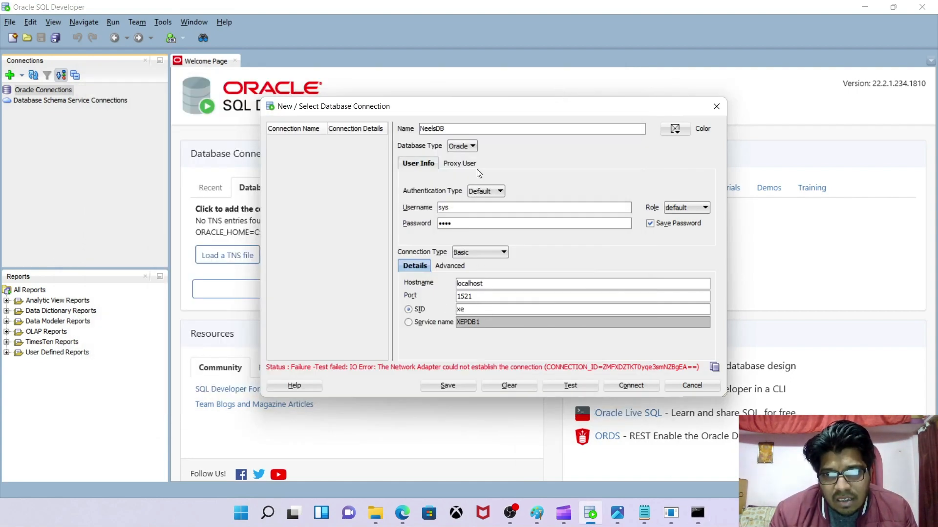
Step: Change the hostname from localhost to 192.168.1.100 and test the connection
{"action": "double_click", "coordinate": [499, 288]}
{"action": "key", "text": "BackSpace"}
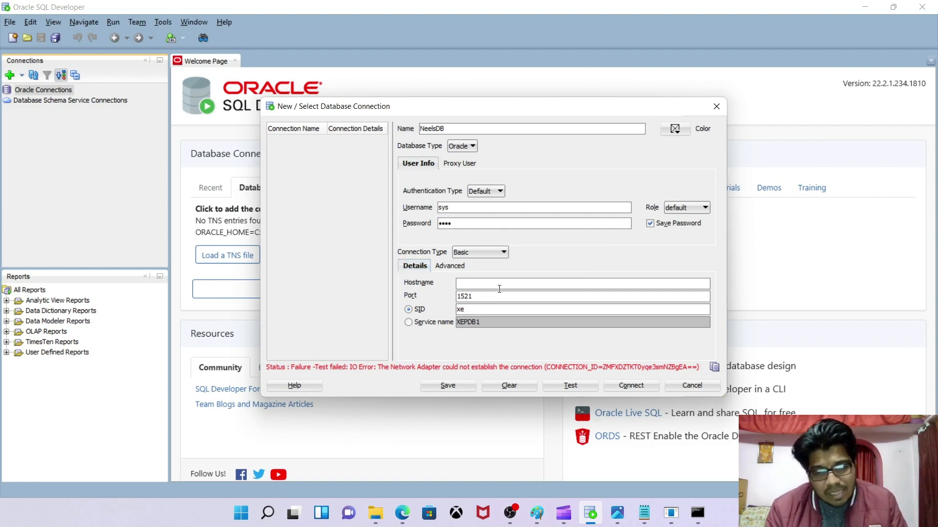
{"action": "type", "text": "192.168.1.100"}
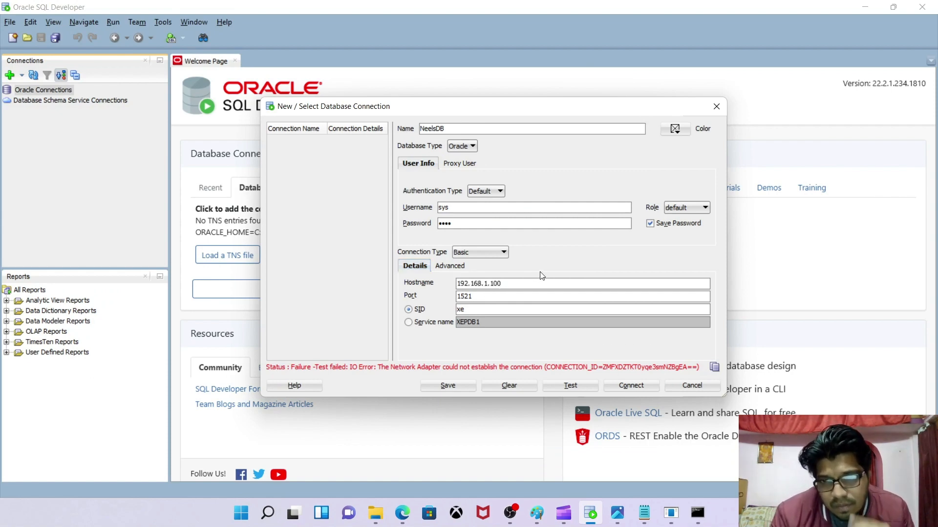
{"action": "left_click", "coordinate": [567, 389]}
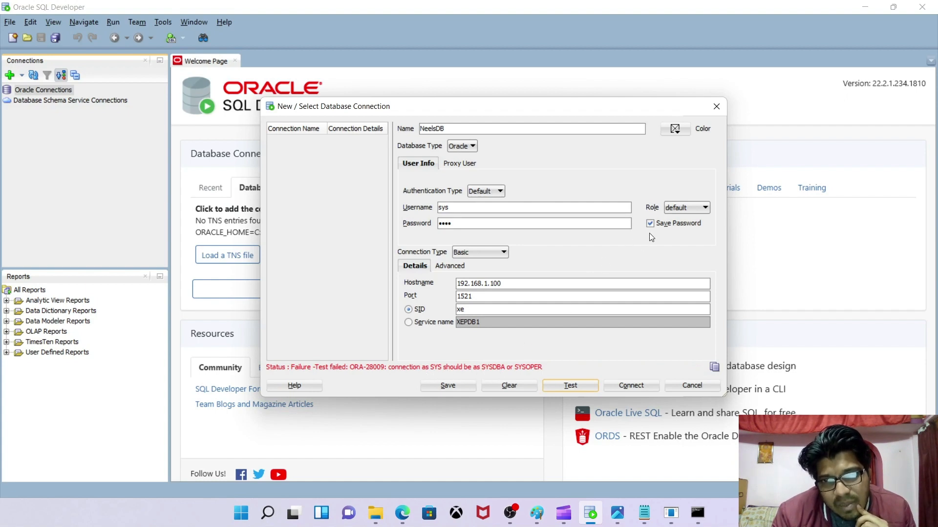
Step: Set the connection role to SYSDBA and retest until it reports Success
{"action": "left_click", "coordinate": [690, 208]}
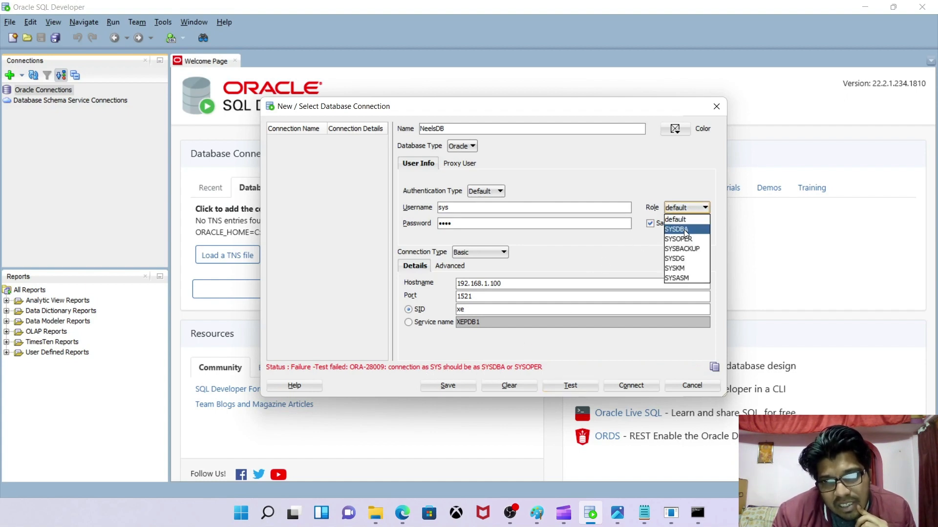
{"action": "left_click", "coordinate": [683, 230]}
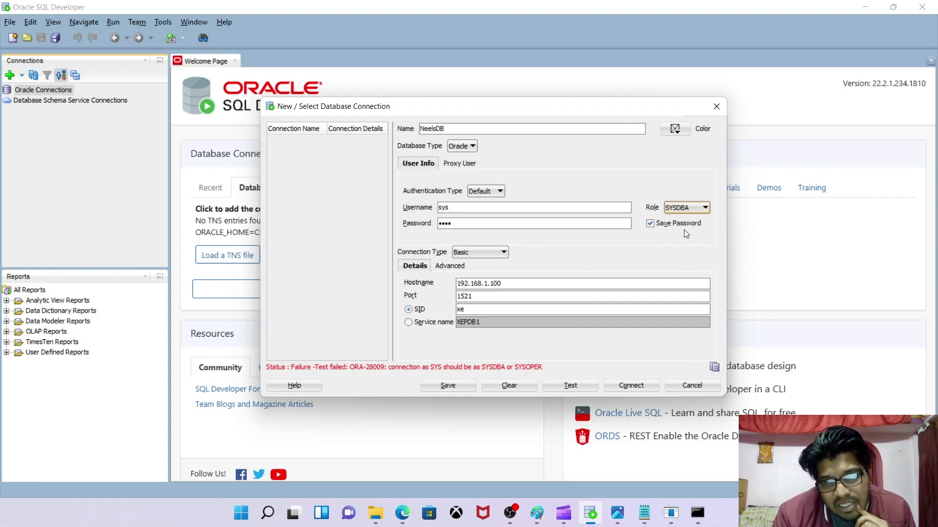
{"action": "left_click", "coordinate": [571, 385]}
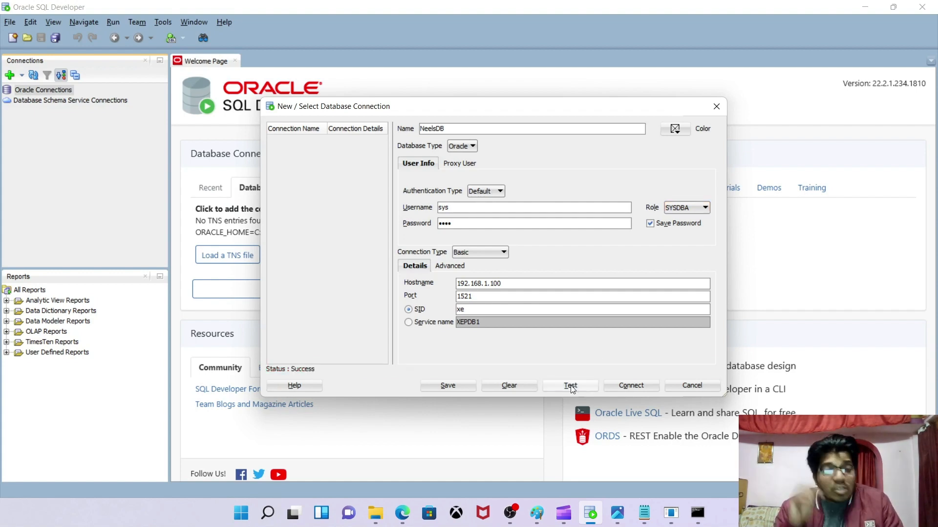
{"action": "left_click", "coordinate": [571, 386]}
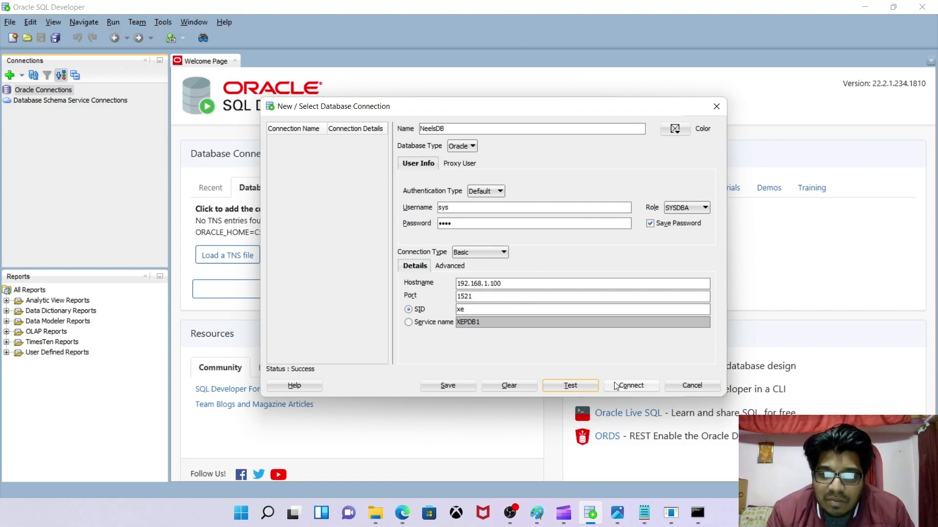
Step: Save and connect the NeelsDB connection, then open its worksheet
{"action": "left_click", "coordinate": [448, 387]}
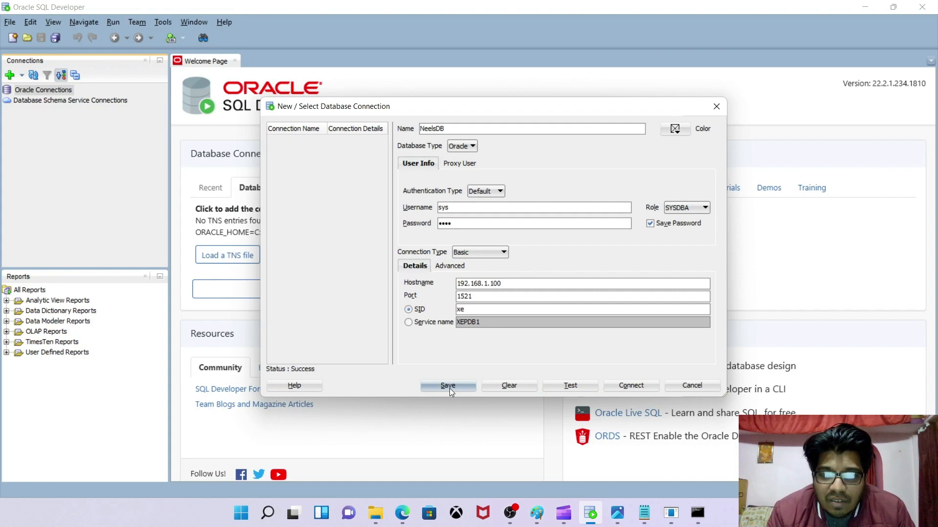
{"action": "left_click", "coordinate": [622, 386]}
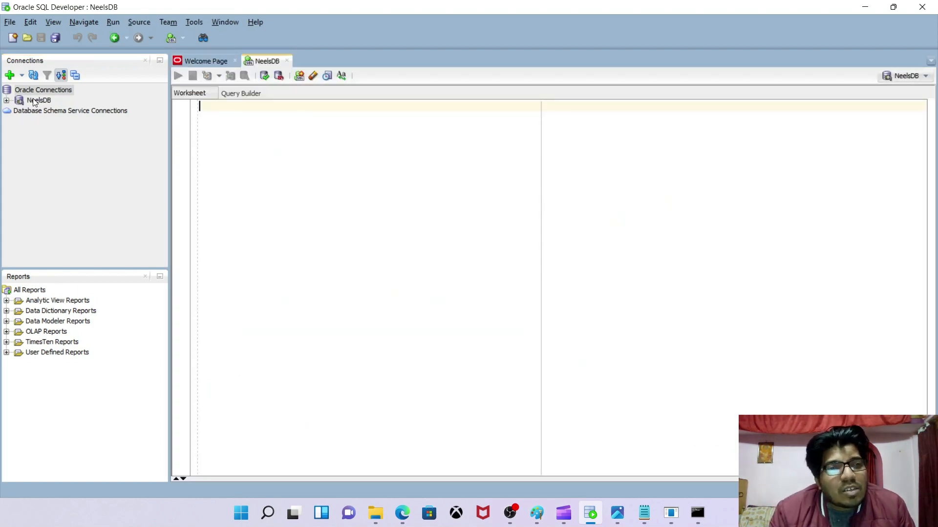
{"action": "left_click", "coordinate": [34, 100]}
{"action": "left_click", "coordinate": [248, 116]}
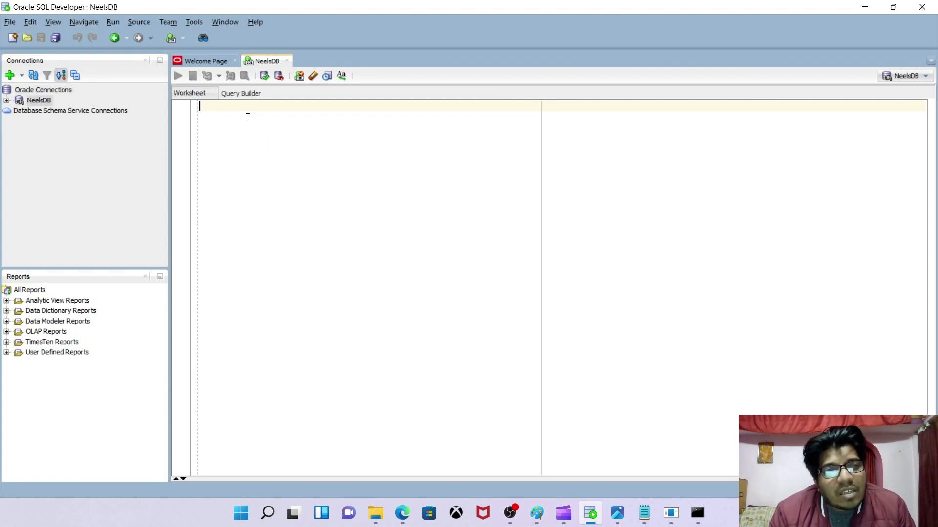
Step: Bring Command Prompt up briefly and minimize it again
{"action": "mouse_move", "coordinate": [696, 519]}
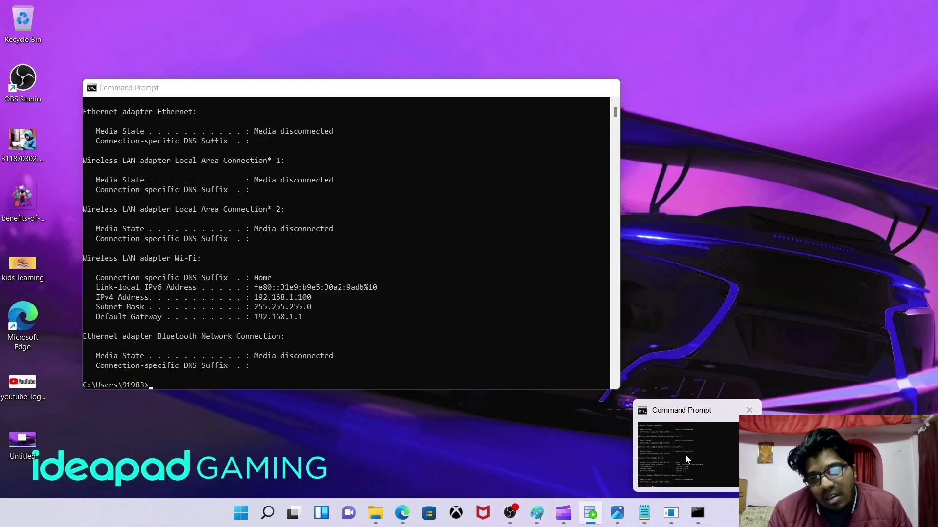
{"action": "left_click", "coordinate": [685, 455]}
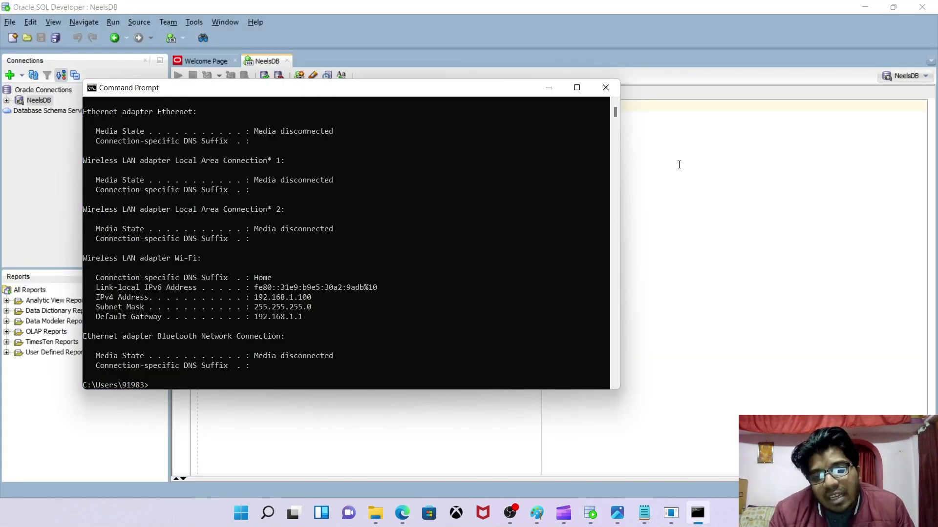
{"action": "left_click", "coordinate": [548, 88]}
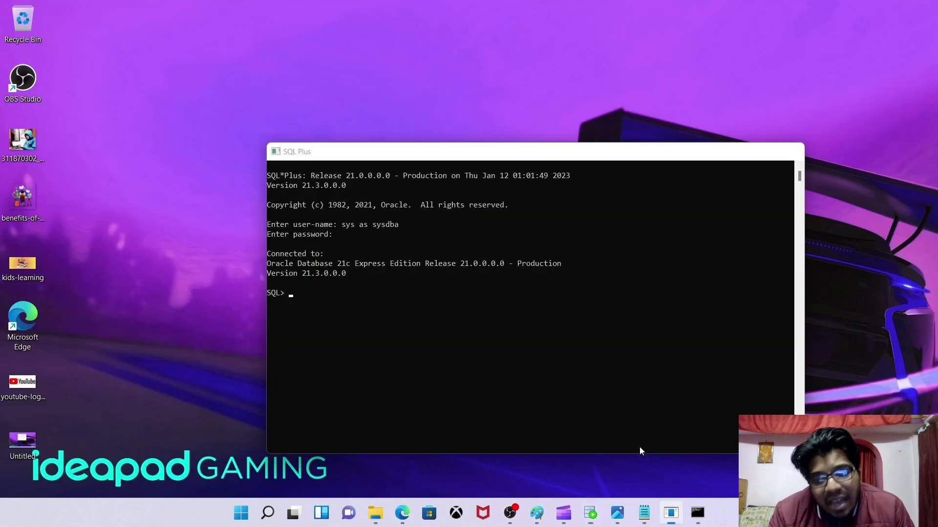
Step: In SQL*Plus, abandon a half-typed create table command, leave 'selec' at the prompt, and minimize it
{"action": "left_click", "coordinate": [640, 446]}
{"action": "left_click", "coordinate": [300, 293]}
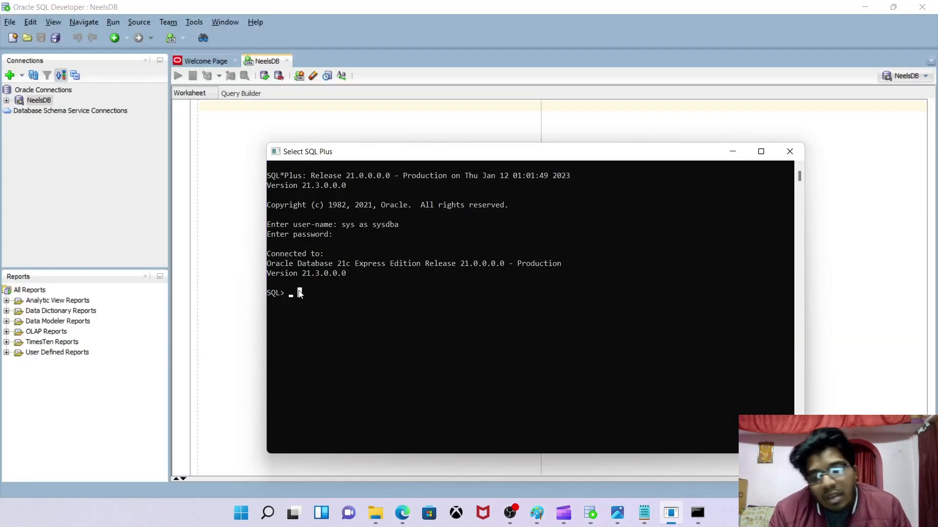
{"action": "type", "text": "cr"}
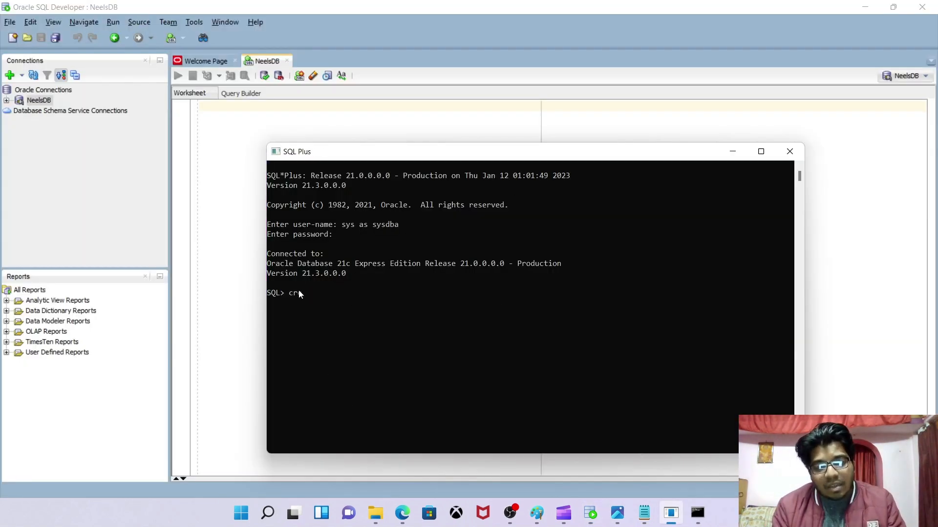
{"action": "type", "text": "ea"}
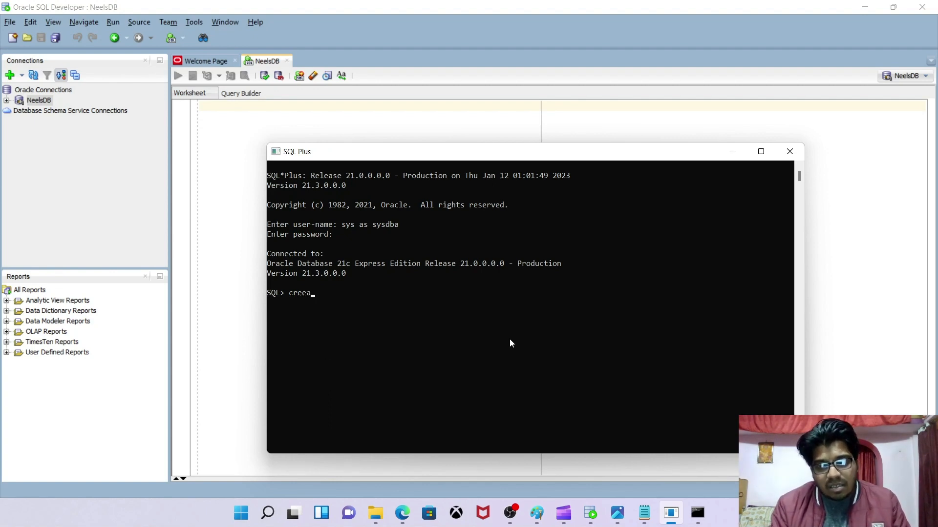
{"action": "key", "text": "BackSpace"}
{"action": "key", "text": "BackSpace"}
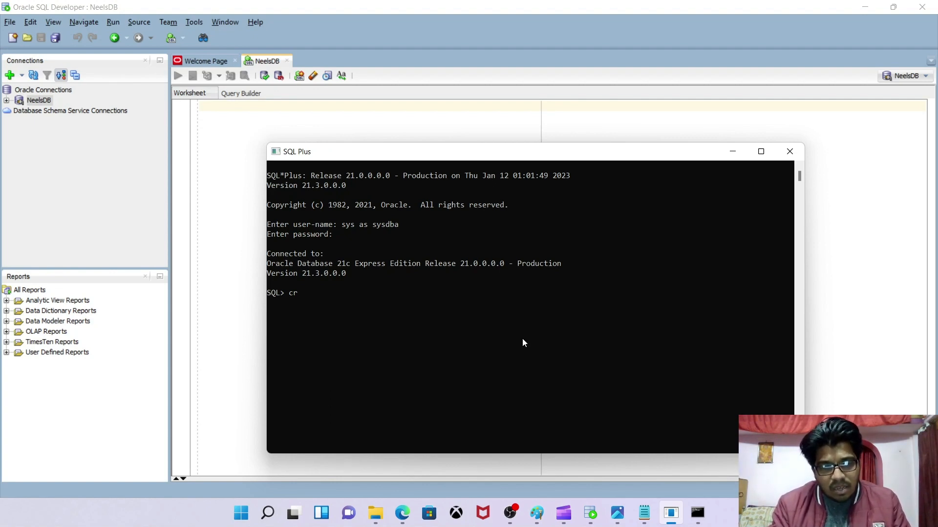
{"action": "type", "text": "eate table"}
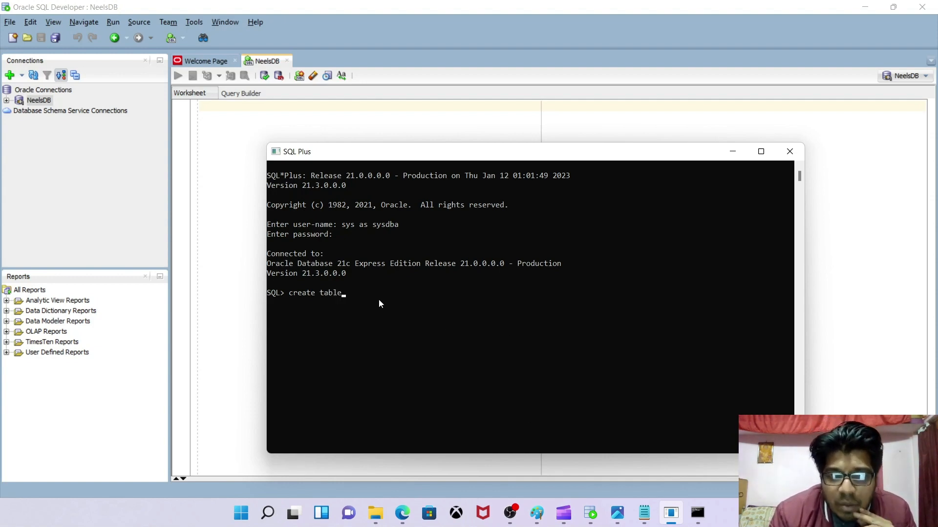
{"action": "key", "text": "BackSpace"}
{"action": "key", "text": "BackSpace"}
{"action": "key", "text": "BackSpace"}
{"action": "key", "text": "BackSpace"}
{"action": "key", "text": "BackSpace"}
{"action": "key", "text": "BackSpace"}
{"action": "key", "text": "BackSpace"}
{"action": "key", "text": "BackSpace"}
{"action": "key", "text": "BackSpace"}
{"action": "key", "text": "BackSpace"}
{"action": "key", "text": "BackSpace"}
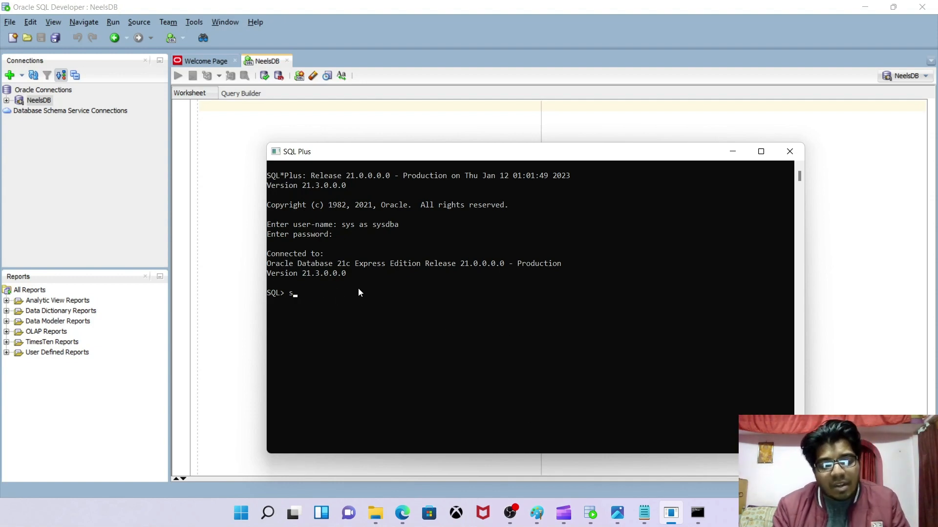
{"action": "type", "text": "selec"}
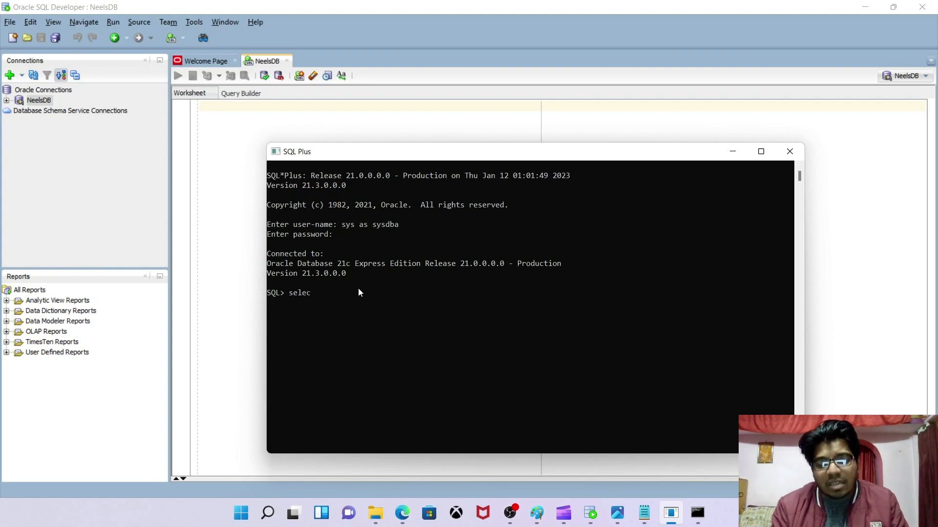
{"action": "left_click", "coordinate": [732, 152]}
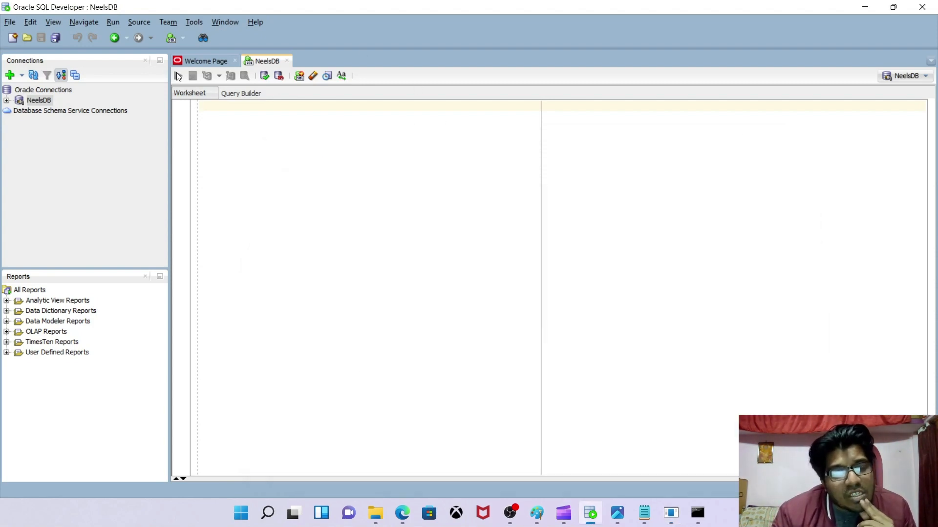
Step: Expand NeelsDB's filtered tables and open the ACTIVITY_MVIEW$ column definition
{"action": "left_click", "coordinate": [7, 101]}
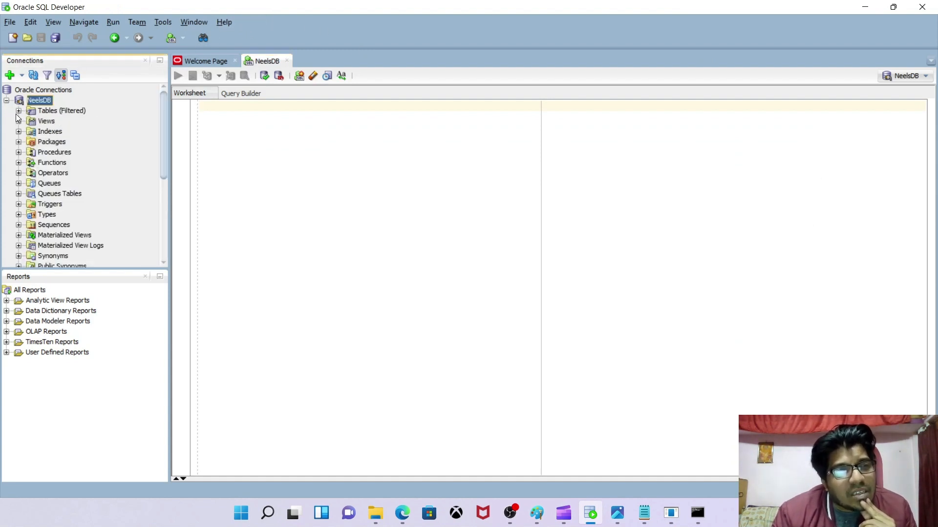
{"action": "left_click", "coordinate": [18, 111]}
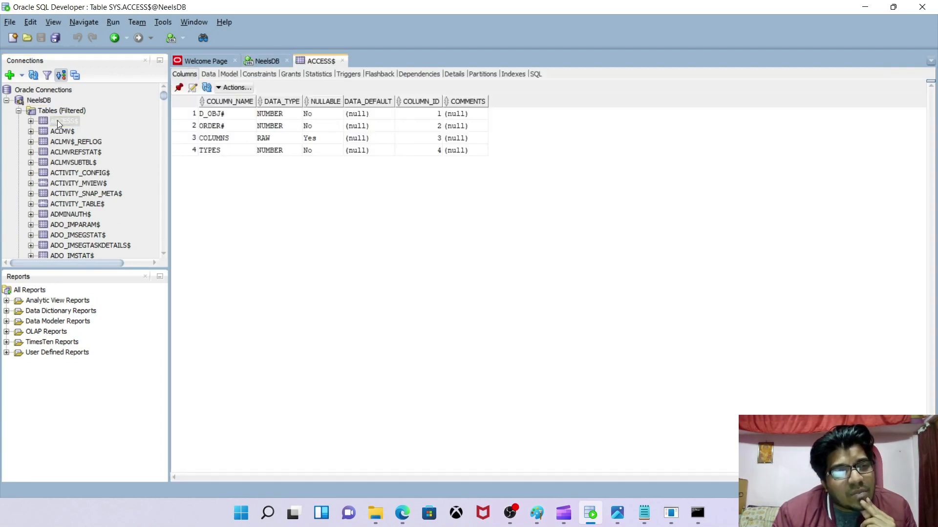
{"action": "left_click", "coordinate": [82, 184]}
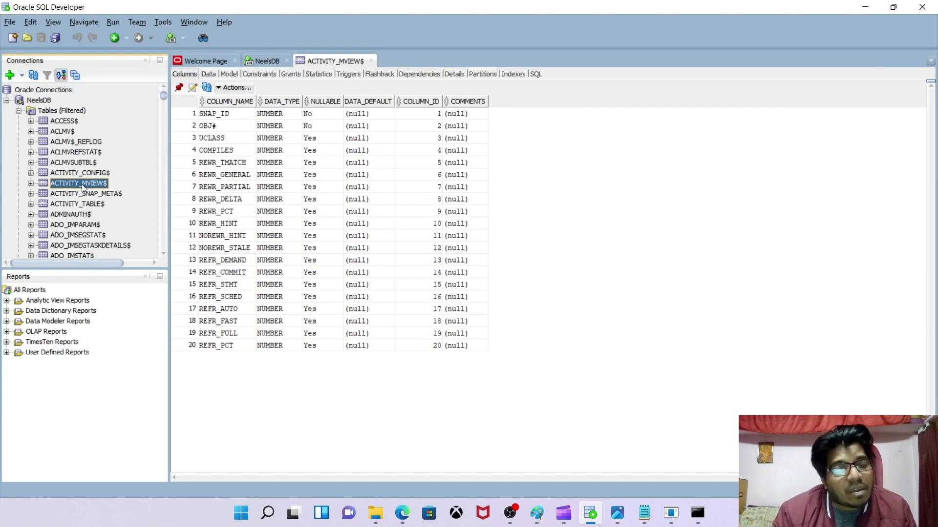
Step: Briefly show Command Prompt, minimize it, and return to the NeelsDB worksheet
{"action": "left_click", "coordinate": [697, 513]}
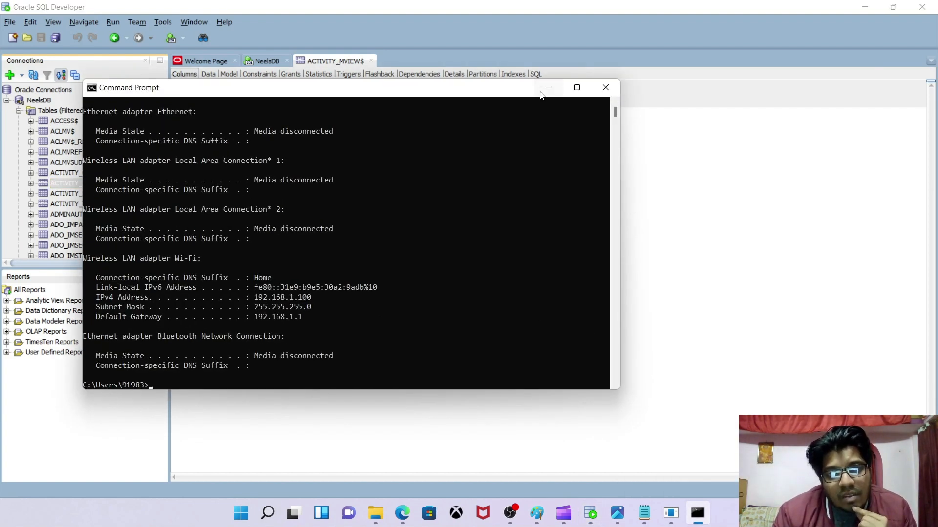
{"action": "left_click", "coordinate": [544, 90]}
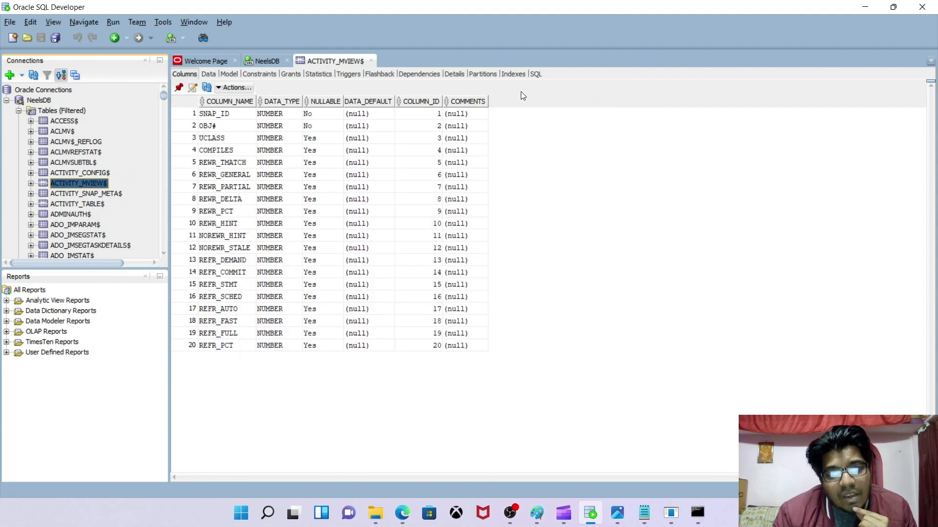
{"action": "left_click", "coordinate": [269, 63]}
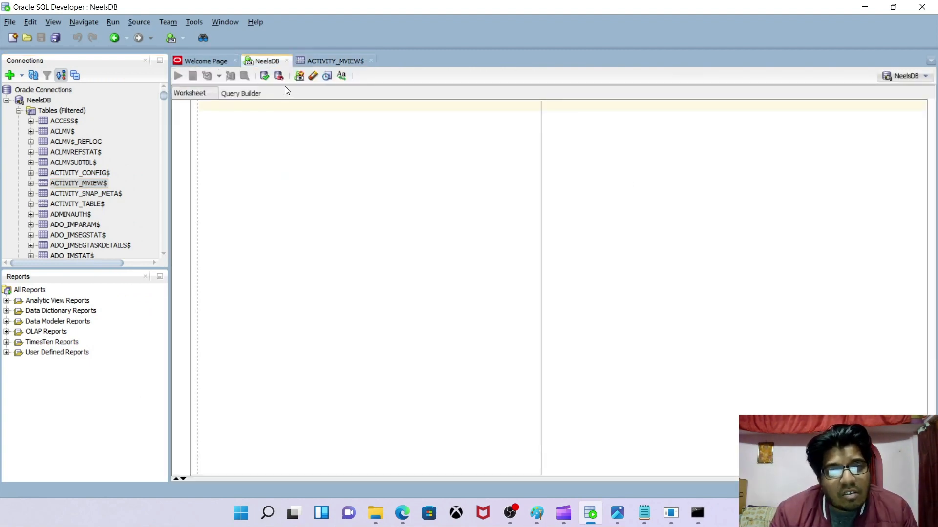
Step: Type 'select *from dual;' in the NeelsDB worksheet, fixing the typos
{"action": "left_click", "coordinate": [242, 117]}
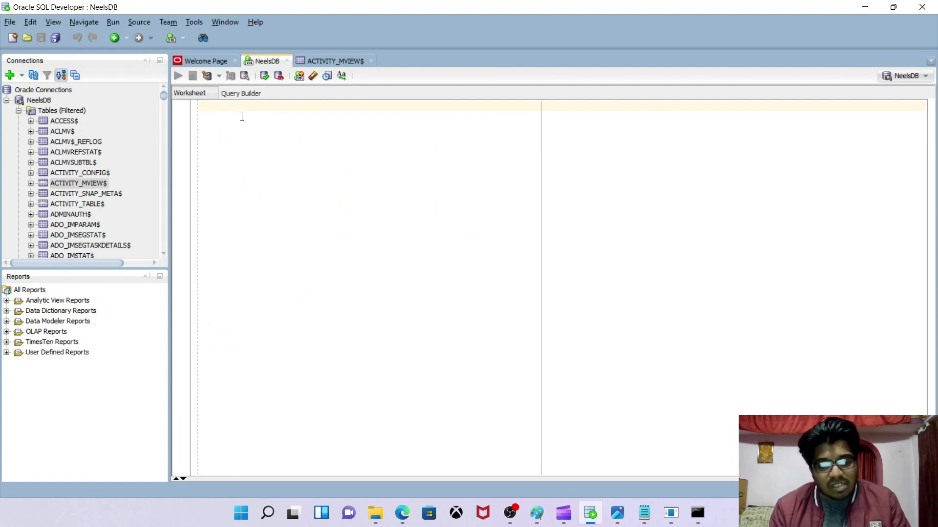
{"action": "type", "text": "select &"}
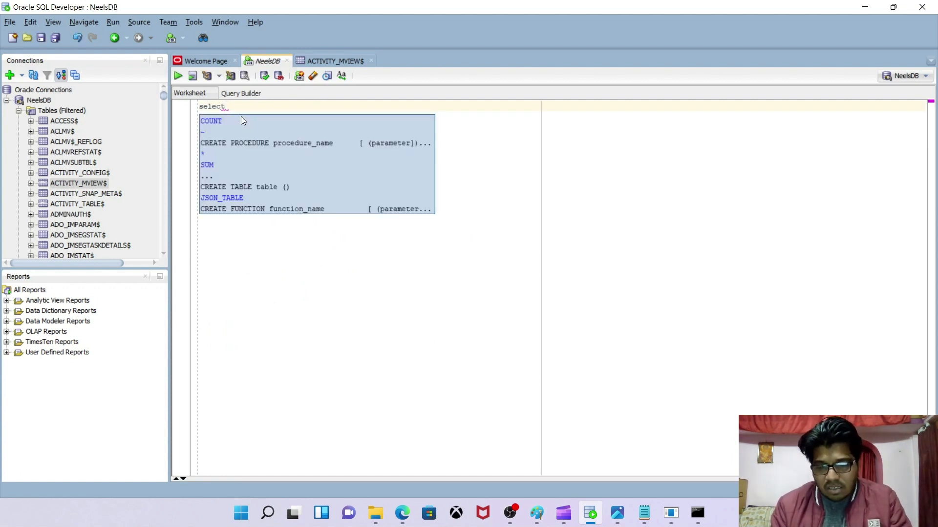
{"action": "key", "text": "BackSpace"}
{"action": "key", "text": "BackSpace"}
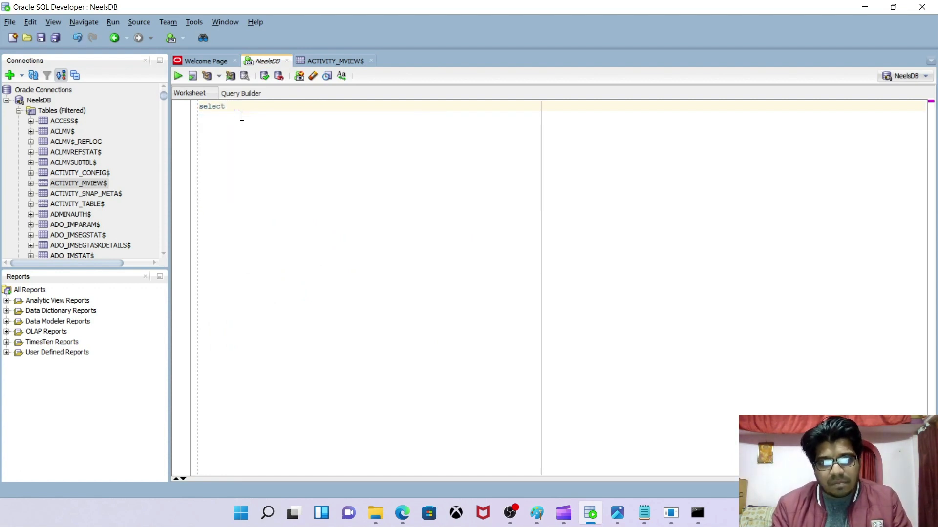
{"action": "type", "text": "*from duak"}
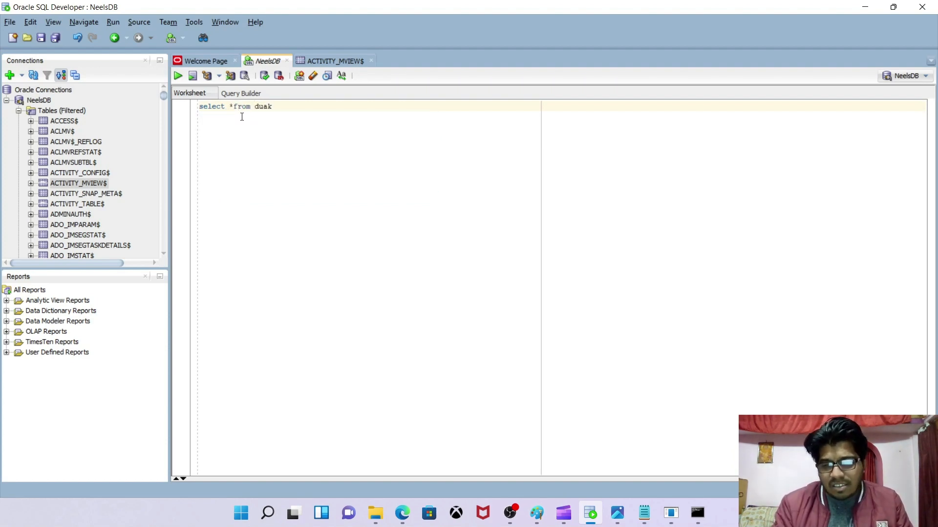
{"action": "key", "text": "BackSpace"}
{"action": "type", "text": "l;"}
Step: Run the query for the one-row DUMMY X result, then reopen the ACTIVITY_MVIEW$ tab
{"action": "key", "text": "ctrl+a"}
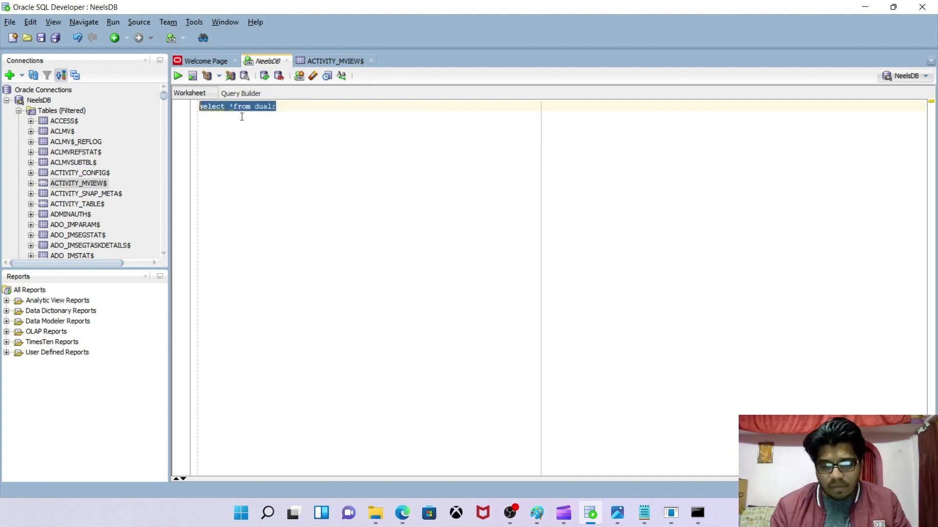
{"action": "left_click", "coordinate": [179, 76]}
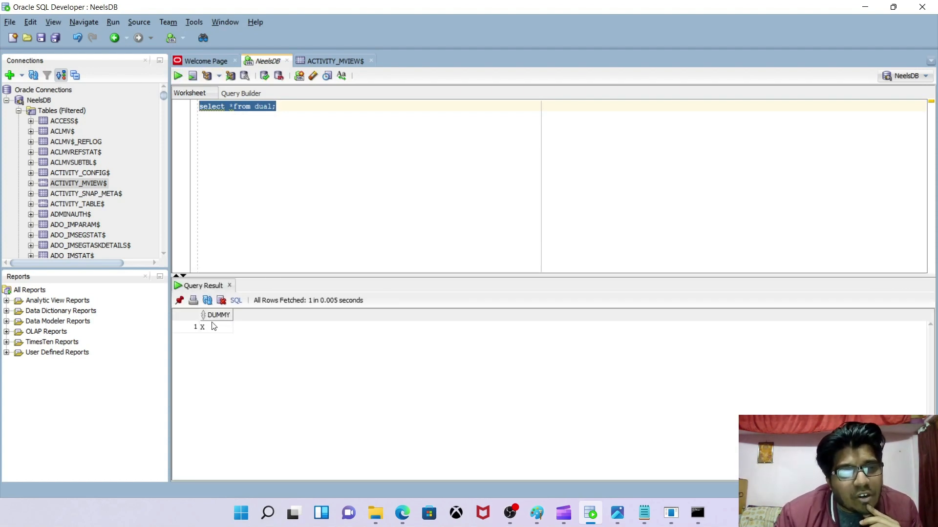
{"action": "left_click", "coordinate": [314, 182]}
{"action": "left_click", "coordinate": [324, 63]}
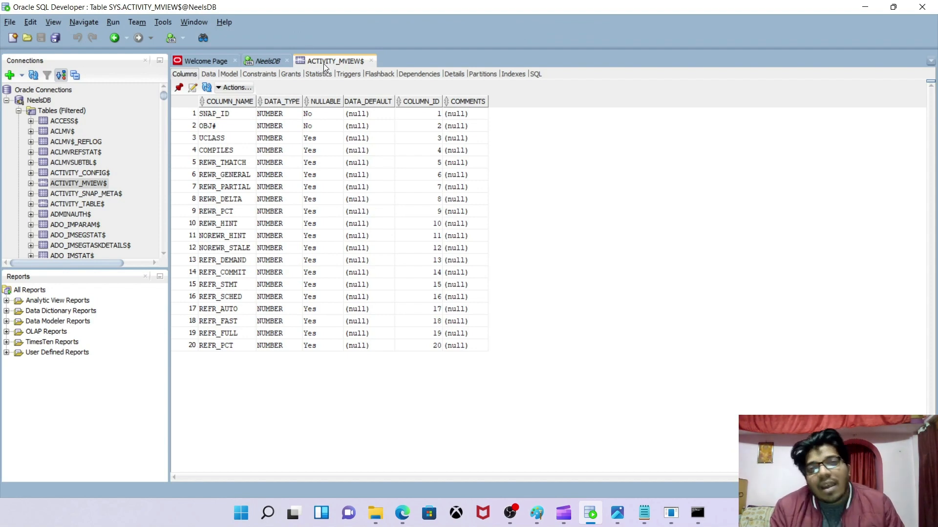
Step: Minimize SQL Developer and File Explorer and bring up OBS Studio
{"action": "left_click", "coordinate": [870, 6]}
{"action": "left_click", "coordinate": [870, 4]}
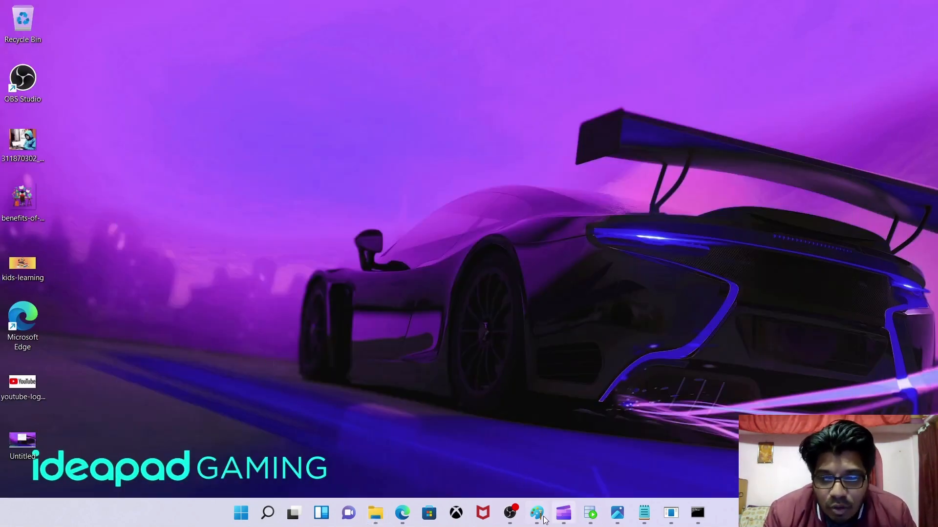
{"action": "left_click", "coordinate": [510, 513]}
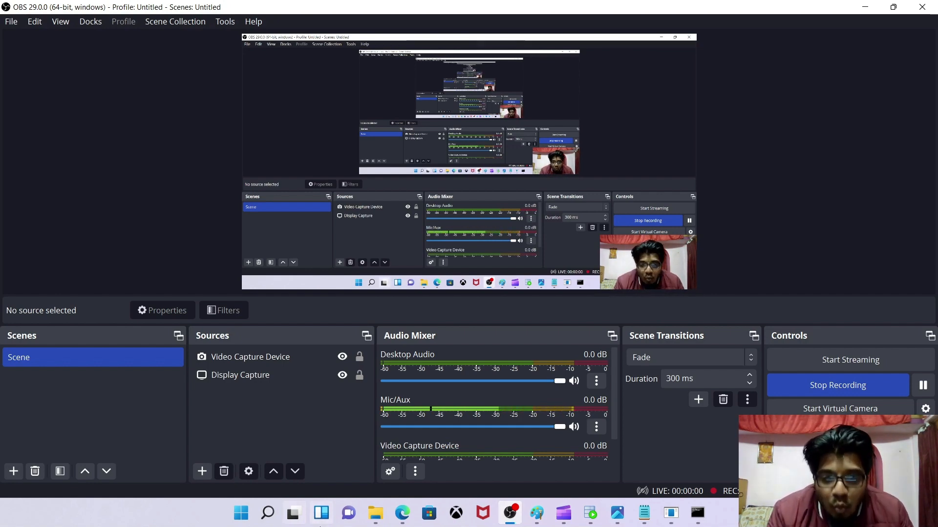
Step: Glance at the YouTube channel page in Edge, then stop the OBS recording
{"action": "left_click", "coordinate": [403, 514]}
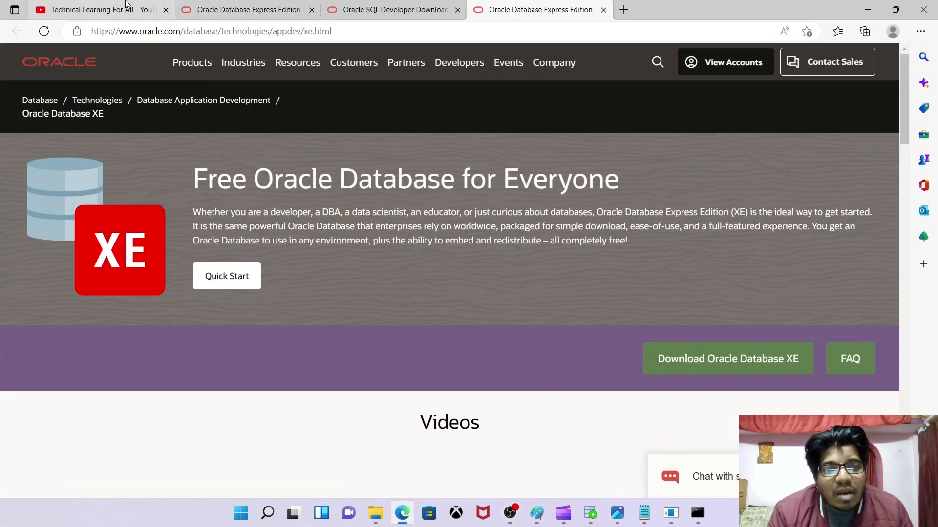
{"action": "left_click", "coordinate": [93, 10]}
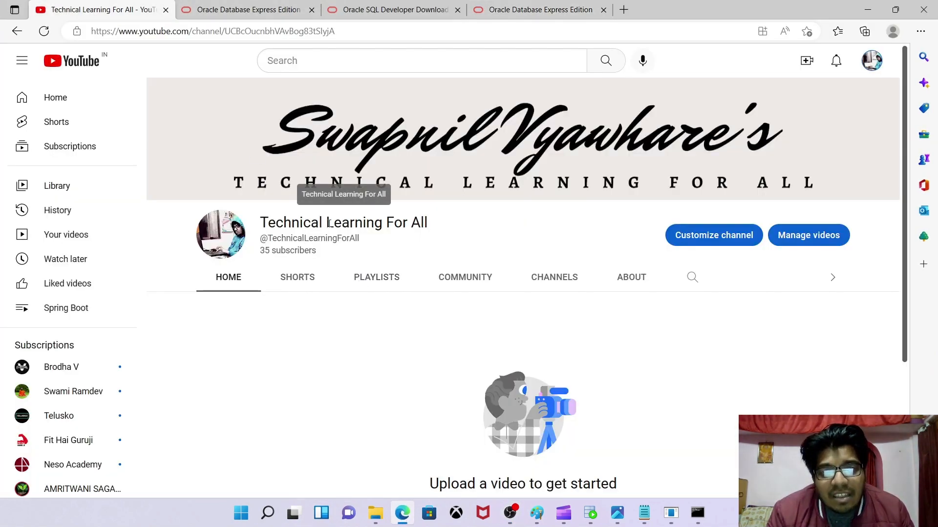
{"action": "left_click", "coordinate": [867, 9]}
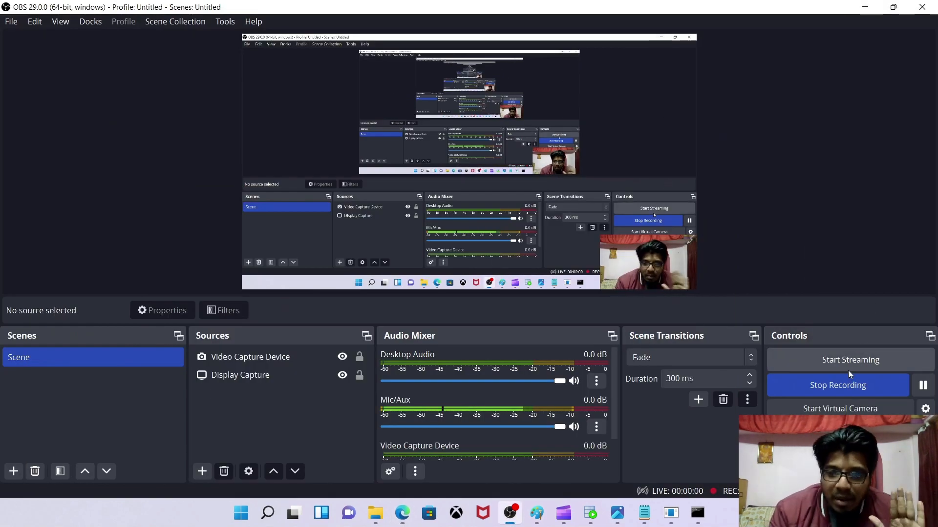
{"action": "left_click", "coordinate": [842, 395]}
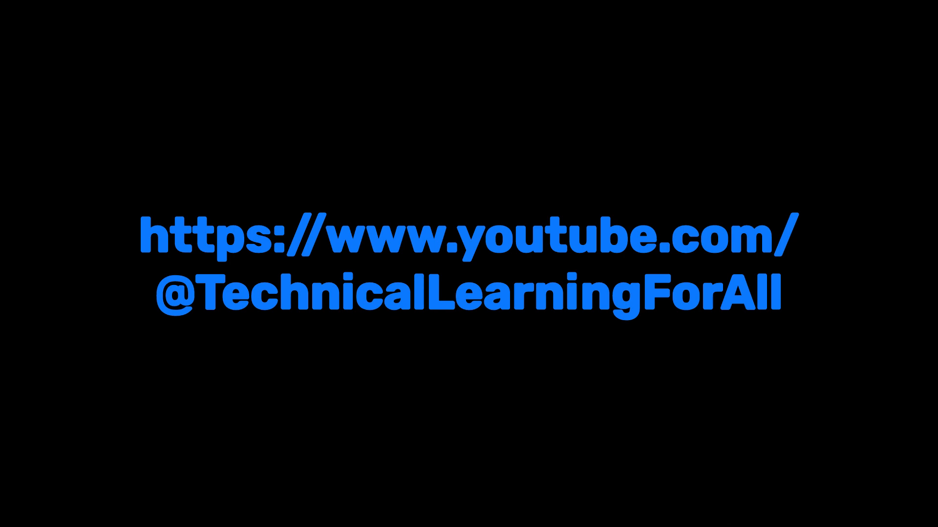